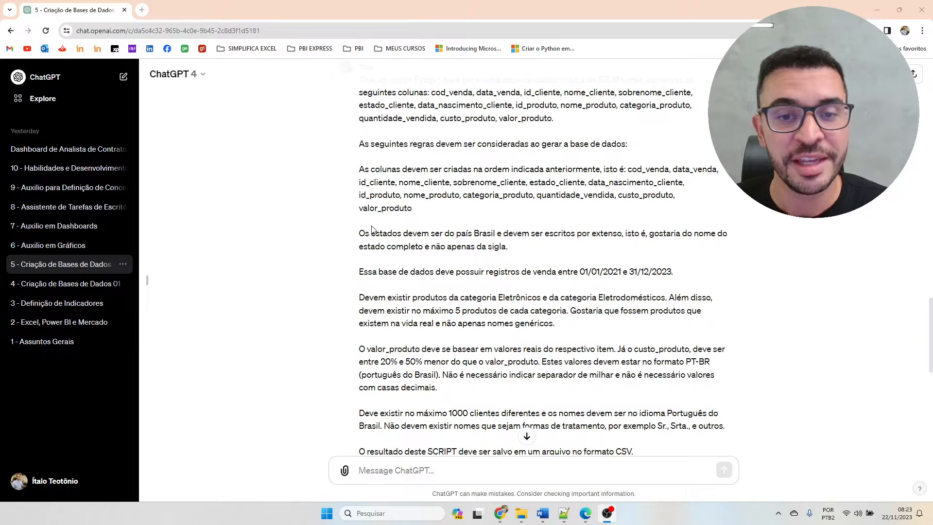
Read through the finished conversation's prompt rules and replies about generating the fictitious sales database.
scroll(372, 229, "down", 2)
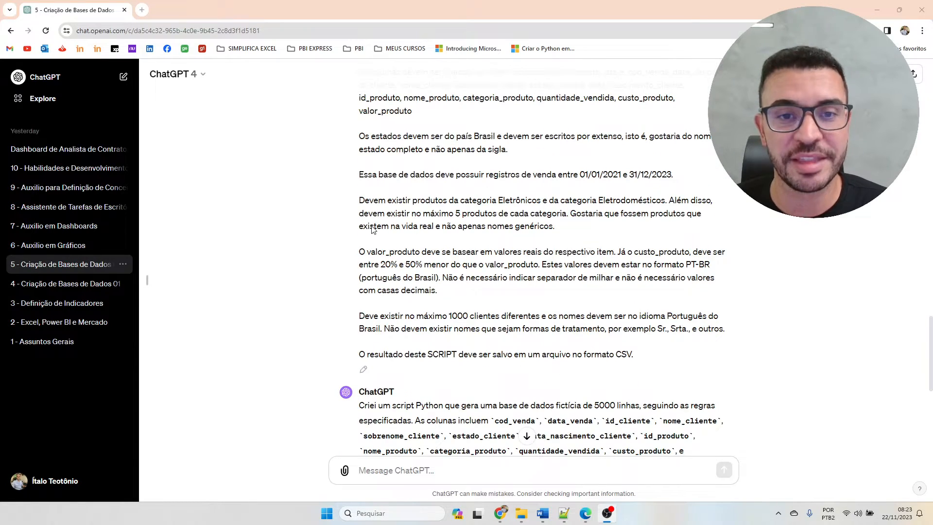
scroll(373, 229, "down", 5)
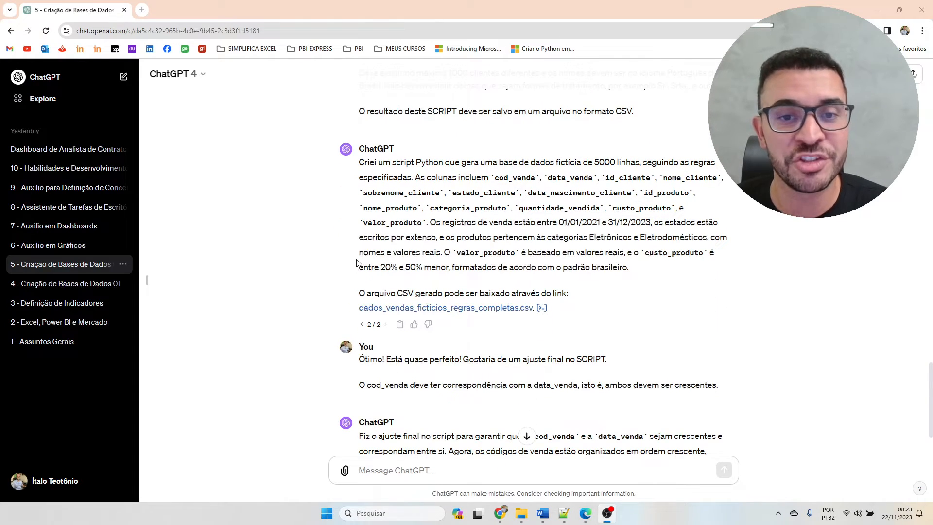
scroll(360, 262, "down", 2)
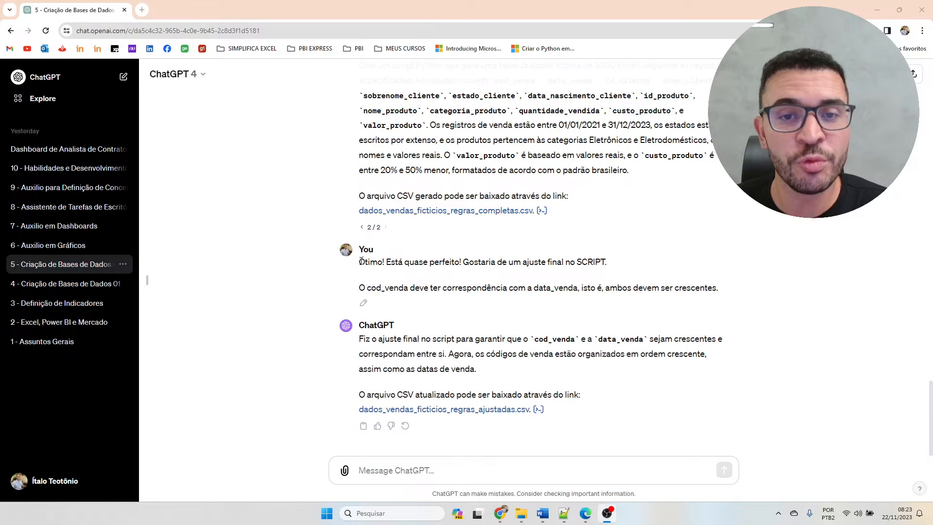
scroll(362, 261, "up", 3)
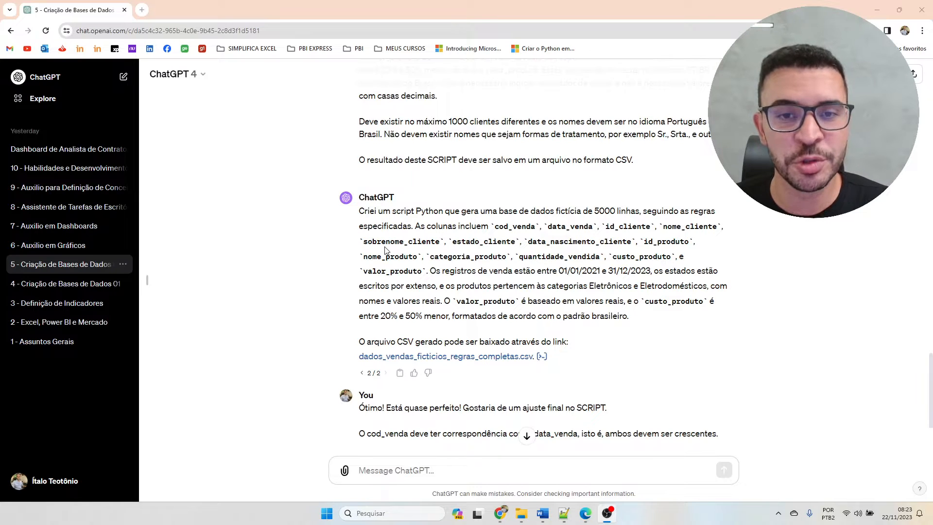
scroll(384, 250, "up", 1)
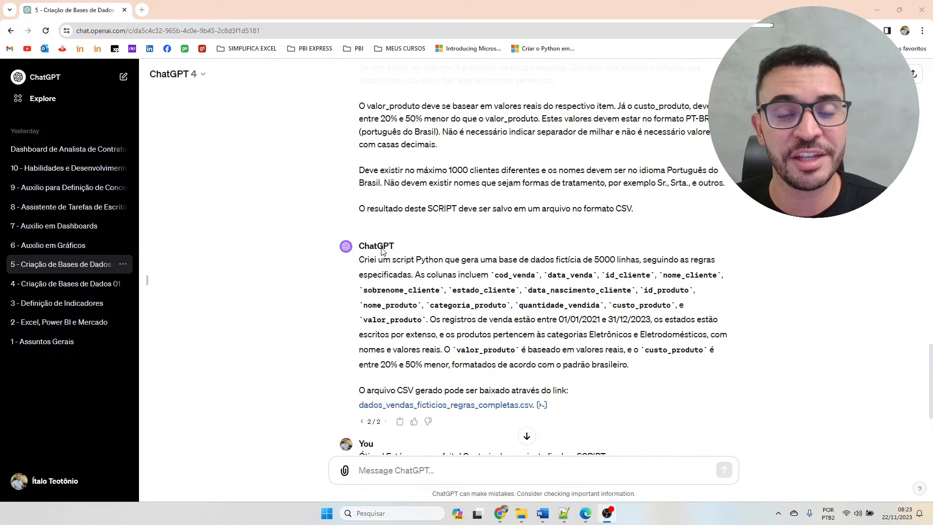
scroll(383, 250, "down", 4)
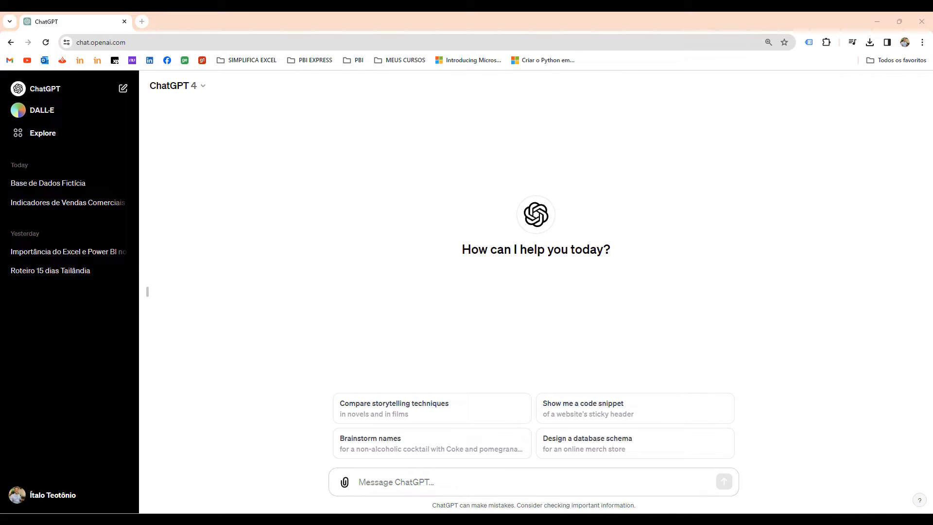
Paste a prompt requesting a Python script for a 5000-row fictitious database with columns cod_venda through valor_produto, saved as CSV.
left_click(387, 481)
type("Crie um script Python para gerar uma base de dados fictícia de 5000 linhas, contendo as seguintes colunas: cod_venda, data_venda, id_cliente, nome_cliente, sobrenome_cliente, estado_cliente, data_nascimento_cliente, id_produto, nome_produto, categoria_produto, quantidade_vendida, custo_produto, valor_produto.  Este arquivo deve ser salvo no formato CSV.")
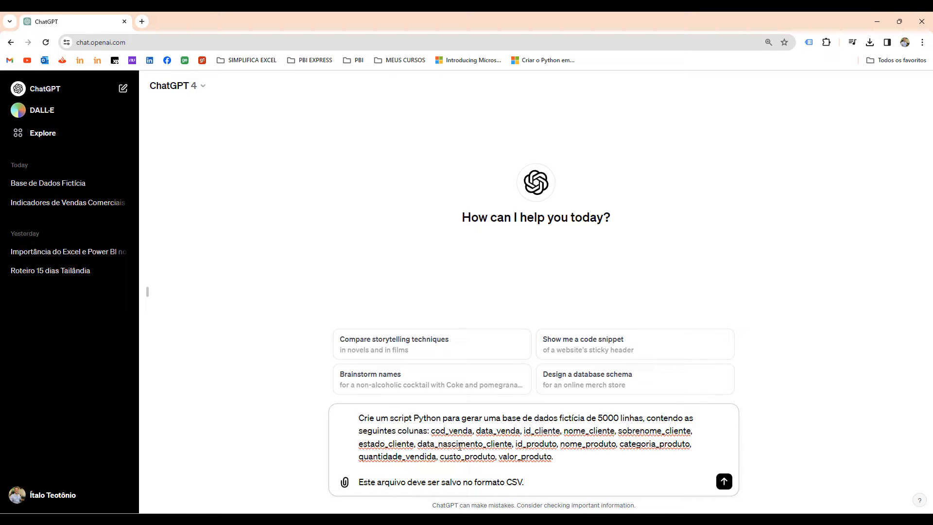
mouse_move(431, 428)
left_mouse_down()
mouse_move(548, 464)
mouse_move(656, 473)
left_mouse_up()
key("Escape")
left_click_drag(361, 482, 533, 482)
left_click(535, 483)
Reword the prompt's last sentence to "O resultado deste SCRIPT deve ser salvo em um arquivo no formato CSV." and send the prompt.
double_click(373, 483)
left_click(375, 482)
left_click_drag(371, 482, 350, 482)
type("O r")
type("esultado deste ")
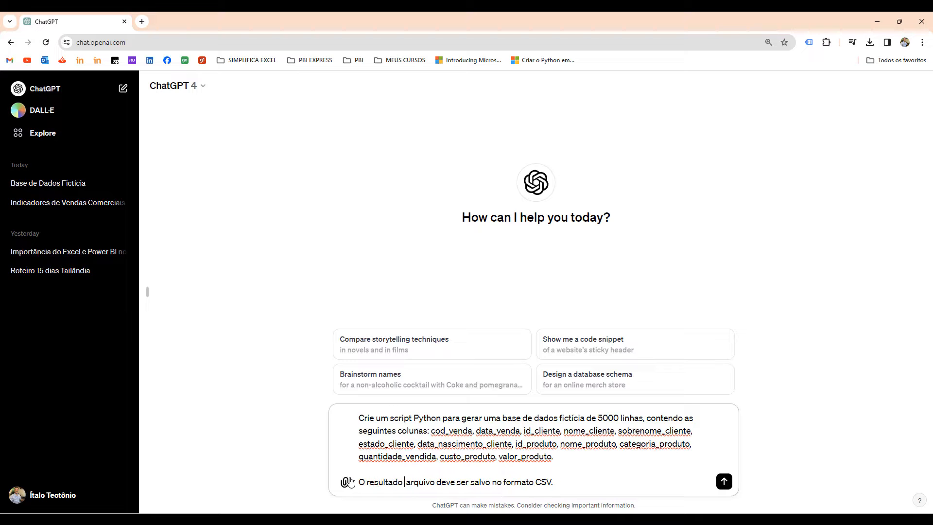
type("SCRIPT deve se")
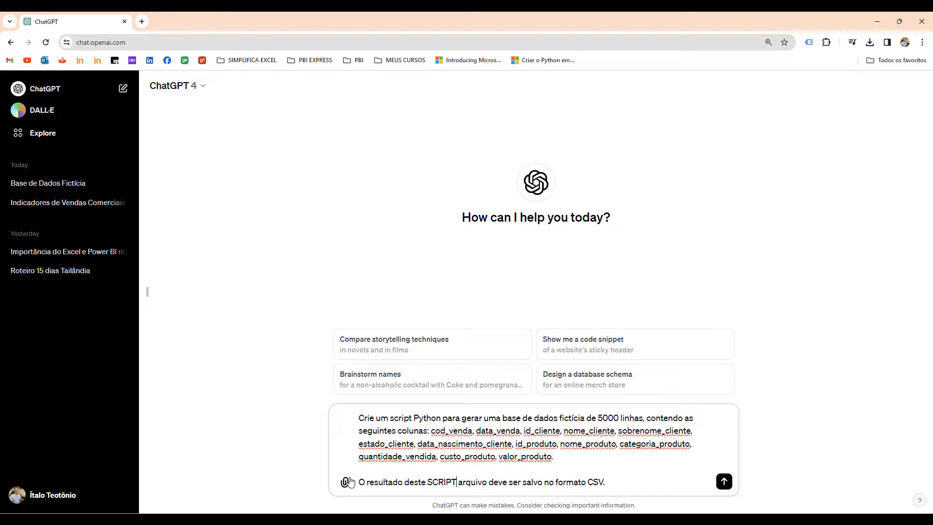
type("r salvo em")
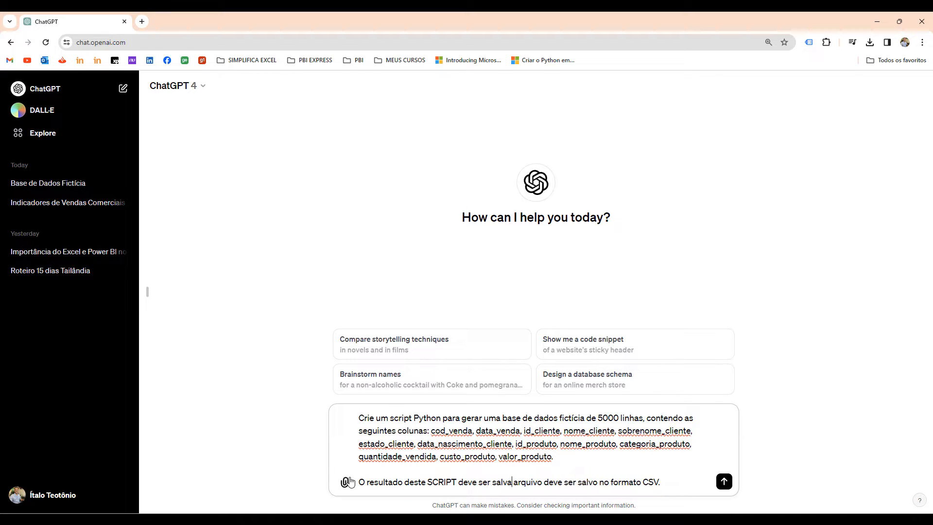
type(" um")
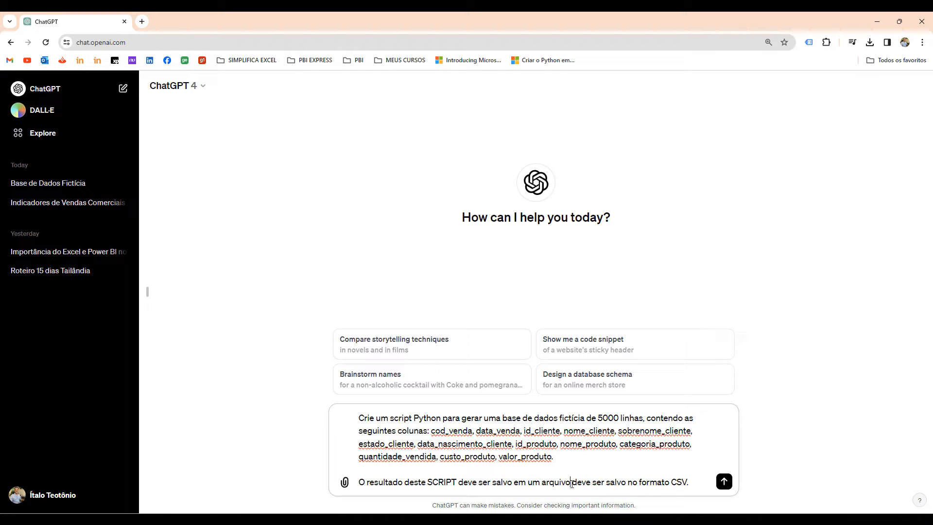
left_click_drag(571, 482, 627, 482)
key("BackSpace")
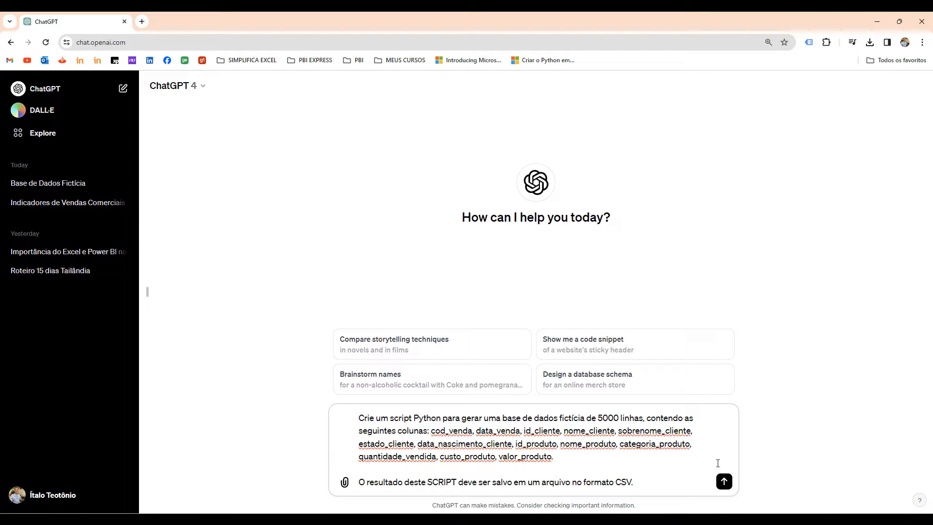
left_click(724, 482)
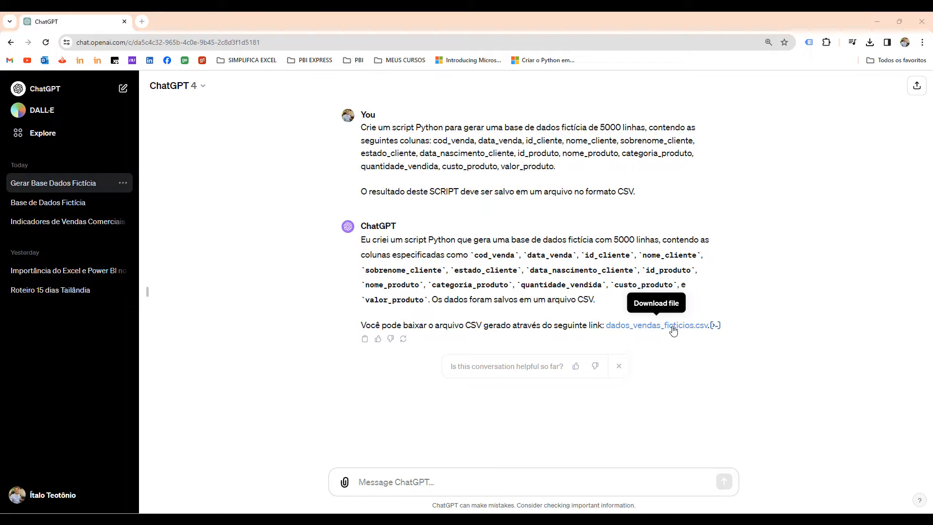
View the Python code behind the reply's generated CSV file, then close the analysis.
left_click(715, 330)
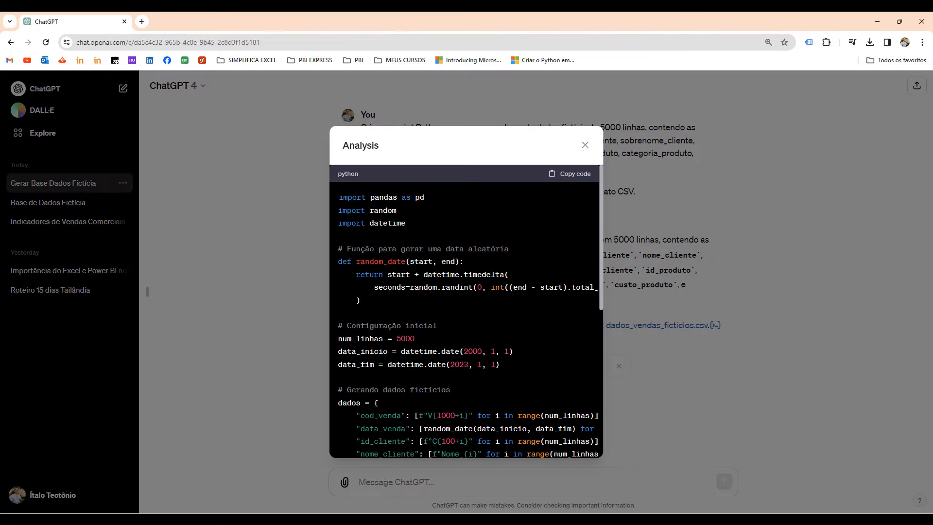
scroll(715, 330, "down", 10)
scroll(509, 293, "up", 10)
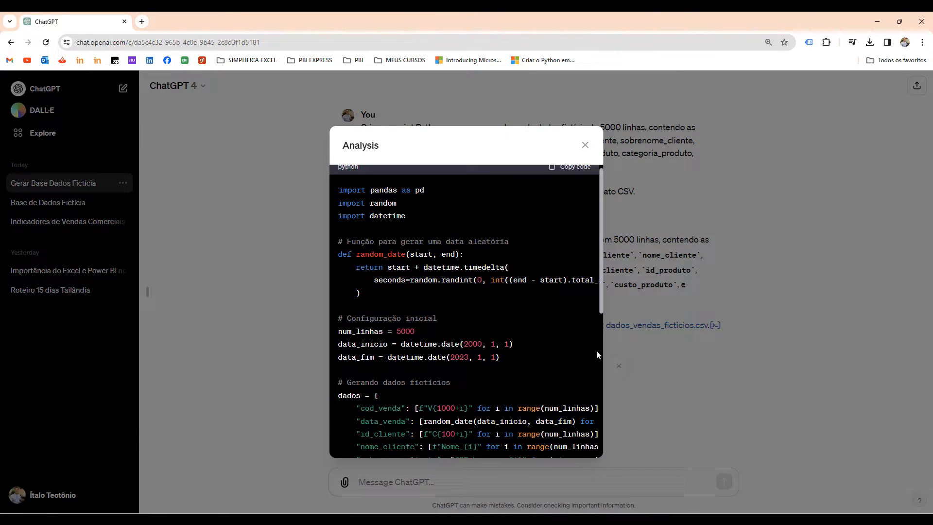
left_click(709, 364)
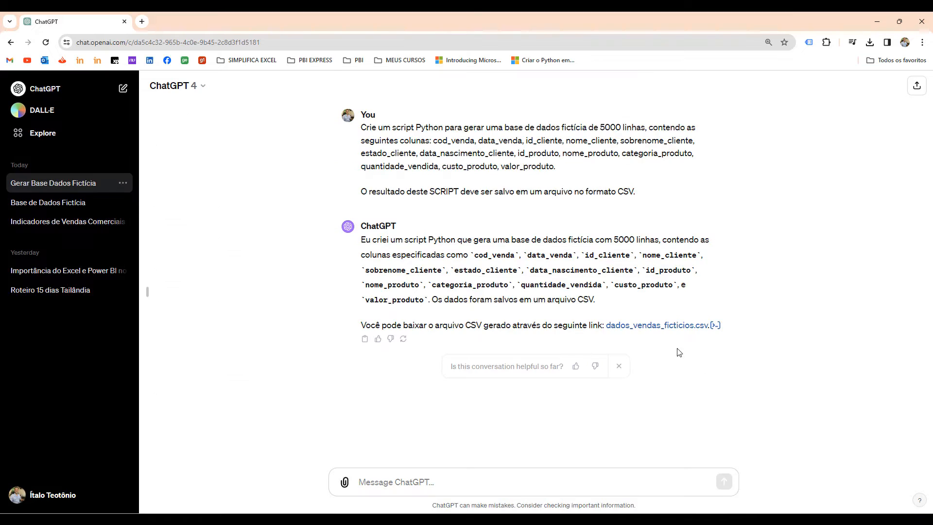
Download dados_vendas_ficticios.csv from the reply and open it in Excel from its download folder.
left_click(647, 329)
key("ctrl+j")
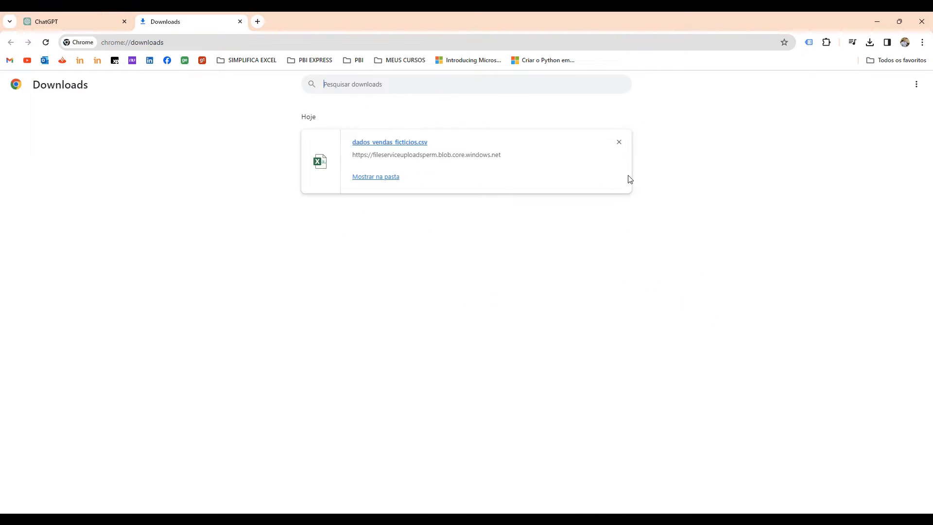
left_click(385, 177)
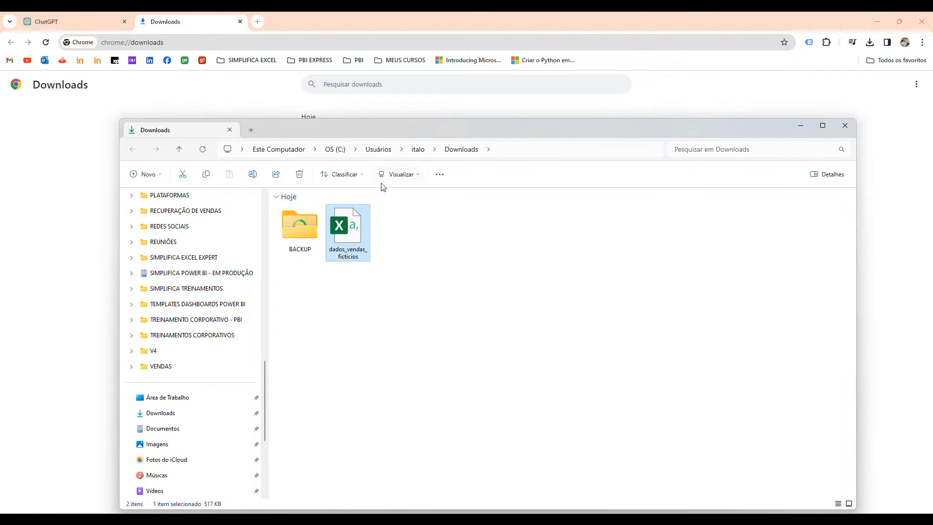
double_click(354, 245)
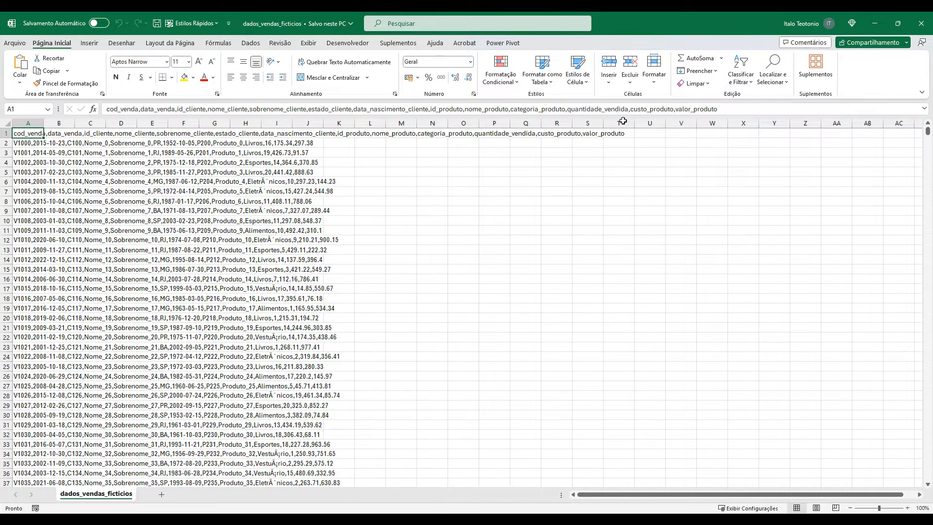
Create a new blank workbook and import the downloaded dados_vendas_ficticios CSV file into it as a table.
key("super")
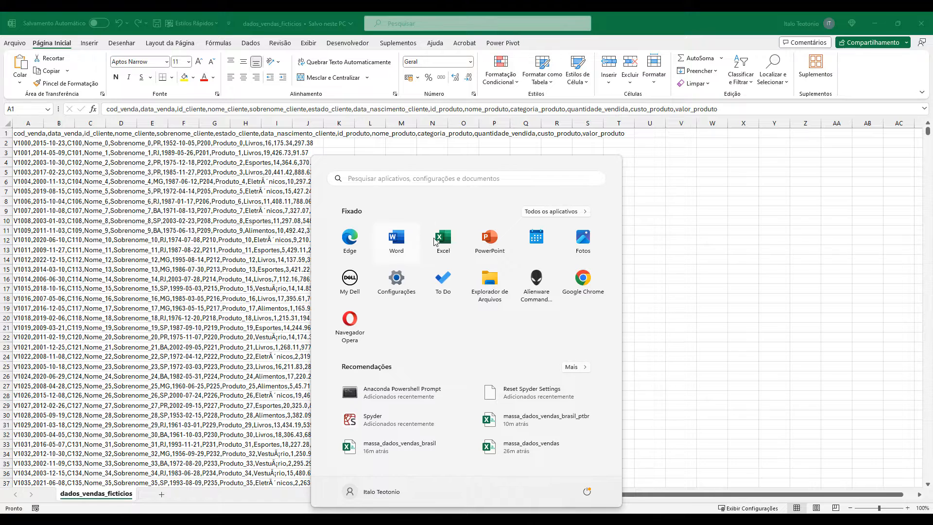
key("super")
key("ctrl+n")
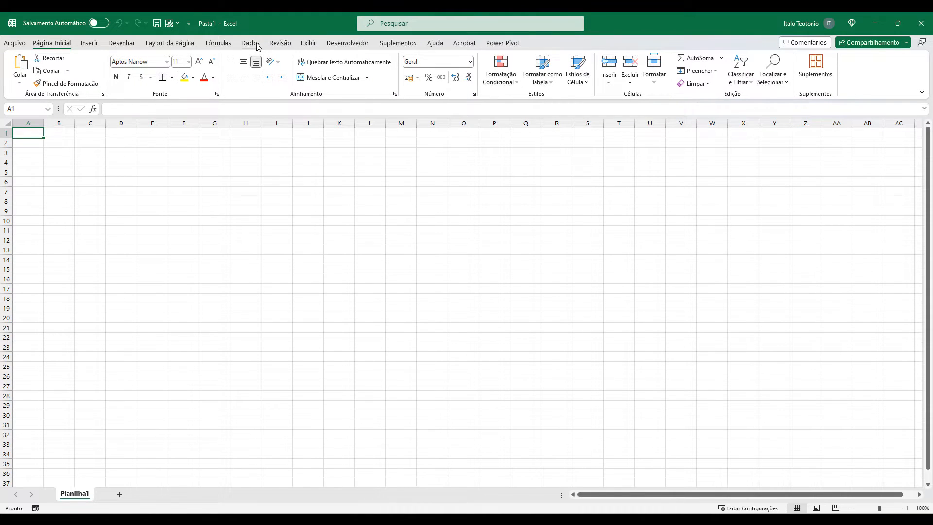
left_click(253, 44)
left_click(28, 84)
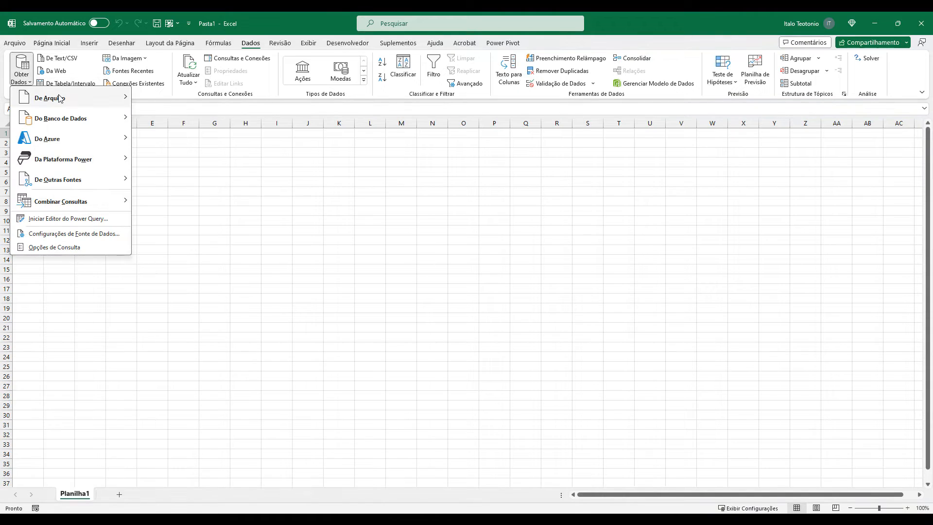
mouse_move(57, 96)
left_click(188, 122)
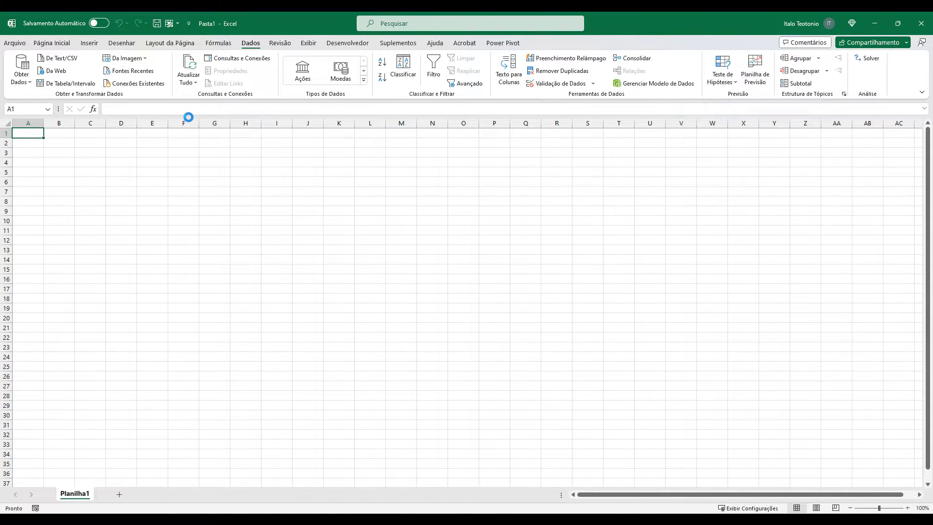
double_click(79, 106)
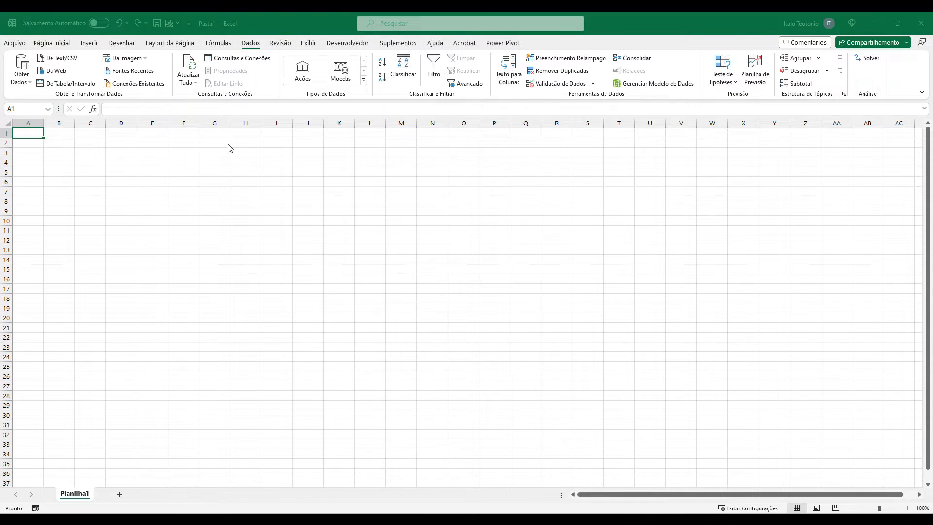
left_click(551, 403)
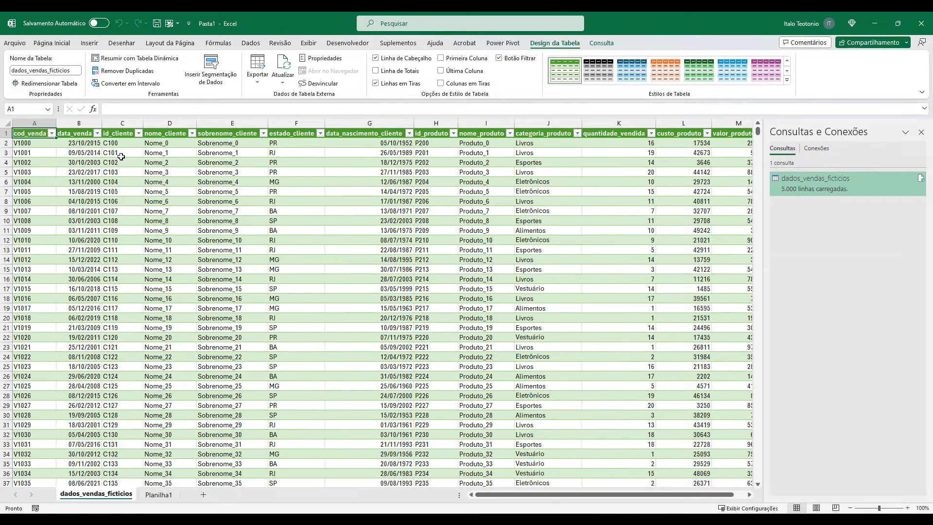
Inspect the nome_cliente column and the table's last columns, then close the workbooks without saving and the Downloads folder window.
left_click(174, 123)
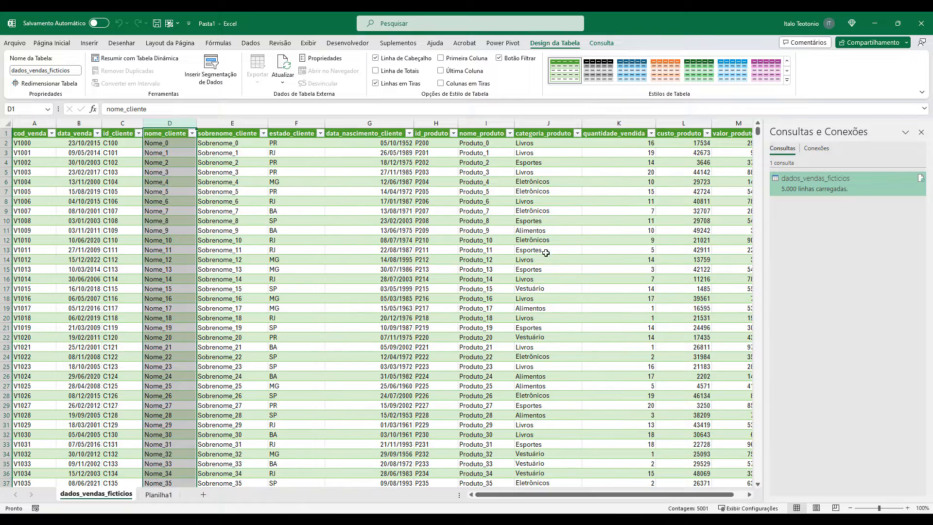
left_click_drag(624, 494, 681, 497)
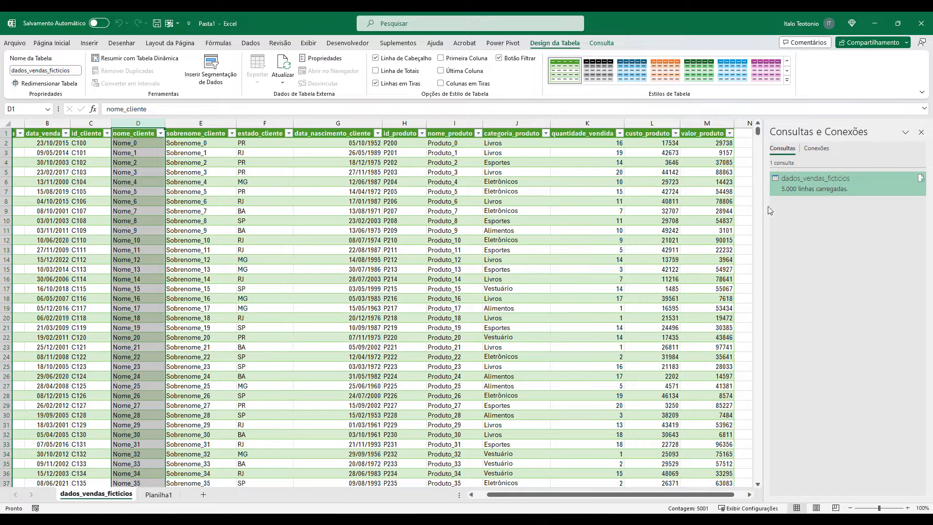
left_click(921, 23)
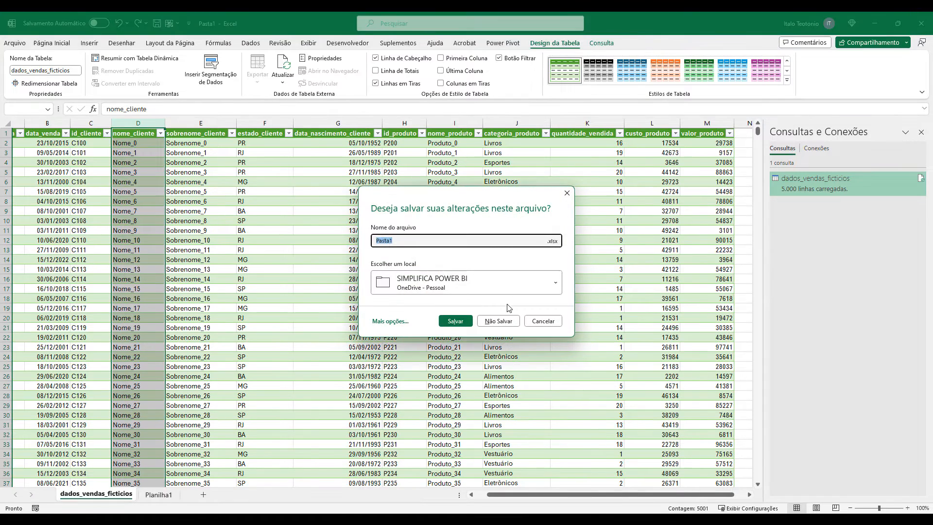
left_click(508, 321)
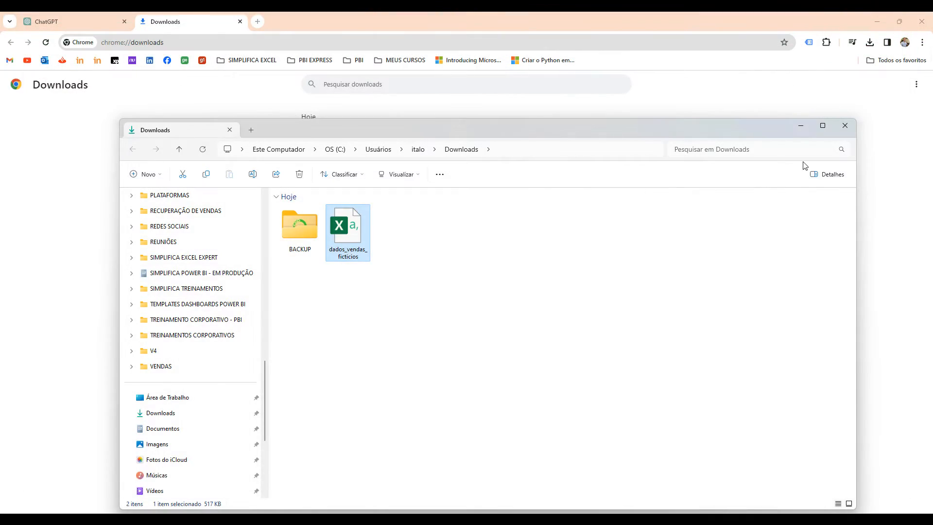
left_click(800, 125)
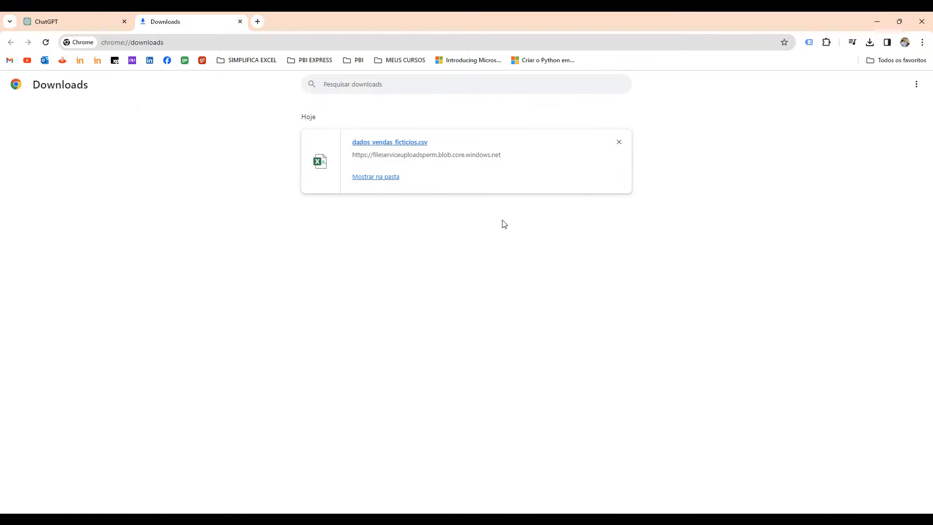
Return to the ChatGPT conversation and copy the complete first prompt into a new message.
left_click(95, 24)
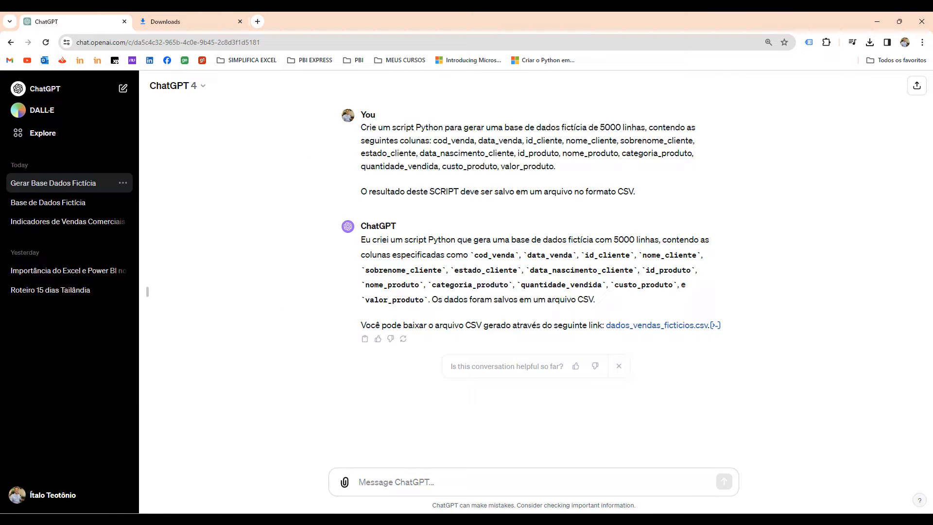
left_click_drag(640, 197, 362, 130)
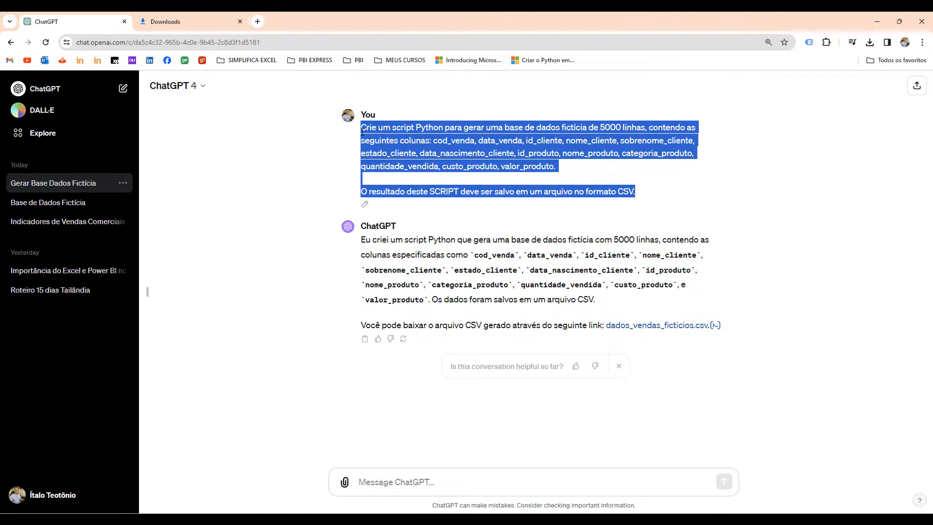
left_click(397, 483)
key("ctrl+v")
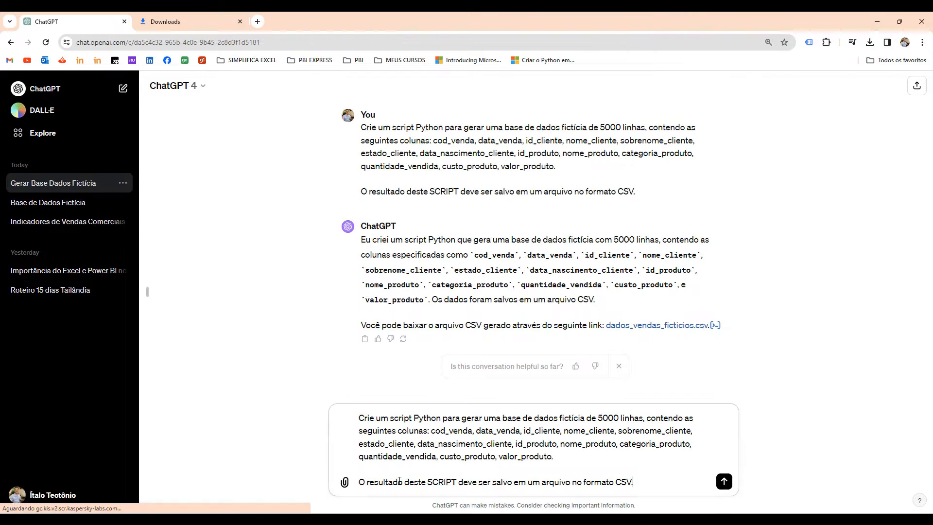
Below the column list in the new prompt, add the paragraph "As seguintes regras devem ser consideradas ao gerar a base de dados:".
left_click(564, 457)
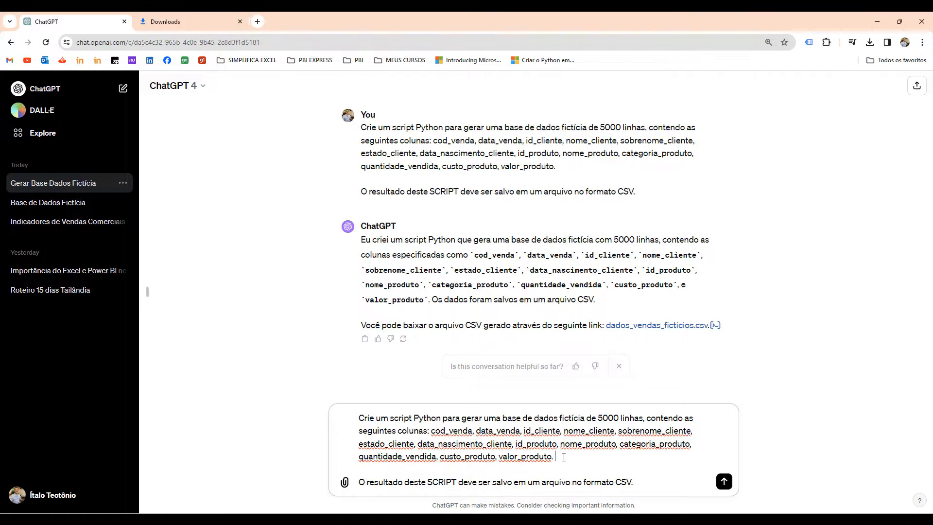
key("shift+Return")
key("shift+Return")
type("As seguintes regras edvem s")
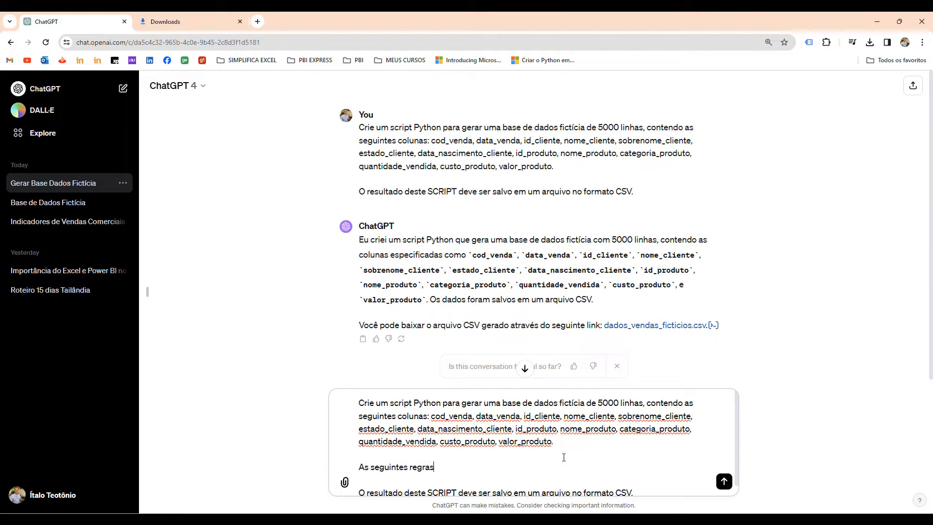
key("BackSpace")
key("BackSpace")
key("BackSpace")
key("BackSpace")
key("BackSpace")
key("BackSpace")
key("BackSpace")
type("devem ser consideradas ao gerar a base de dados:")
key("shift+Return")
key("shift+Return")
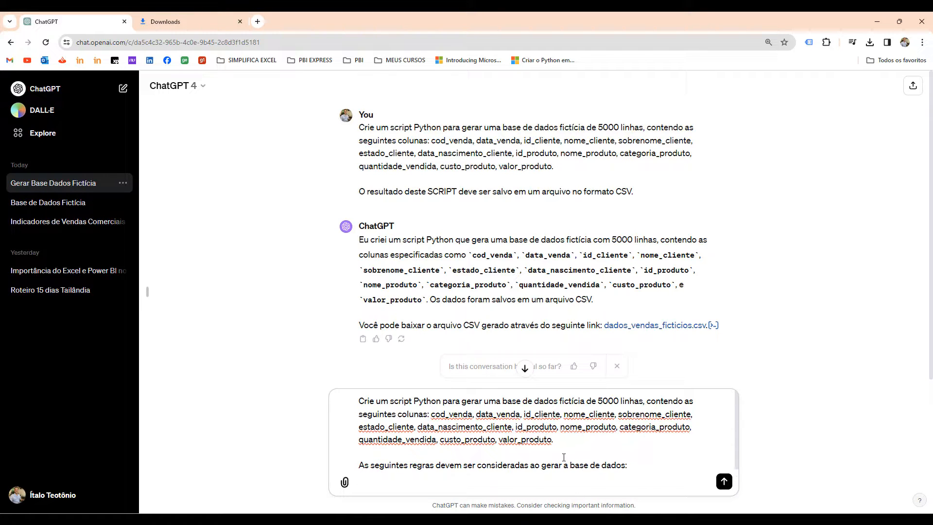
Add the first rule to the prompt: "Os estados devem ser do país Brasil.".
scroll(564, 457, "down", 1)
type("Os")
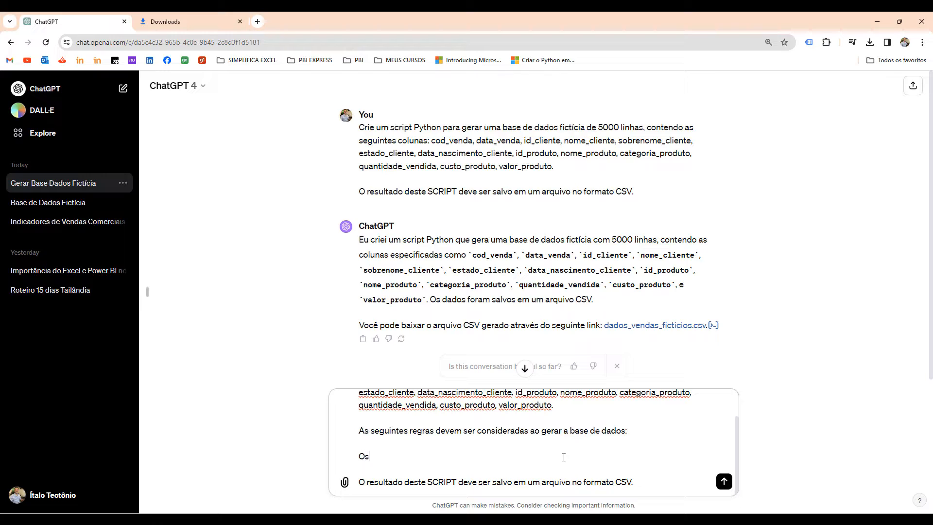
type(" estados devem ser do país brasil.")
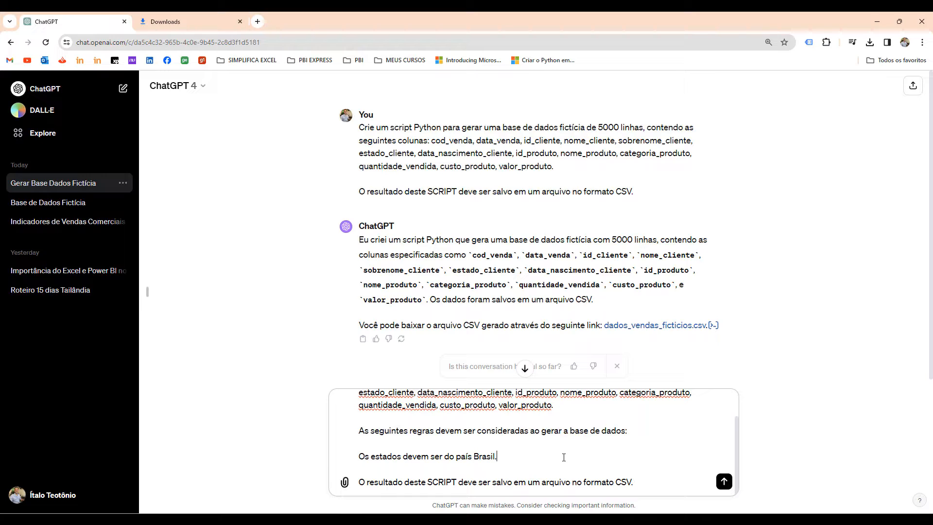
key("shift+Return")
key("shift+Return")
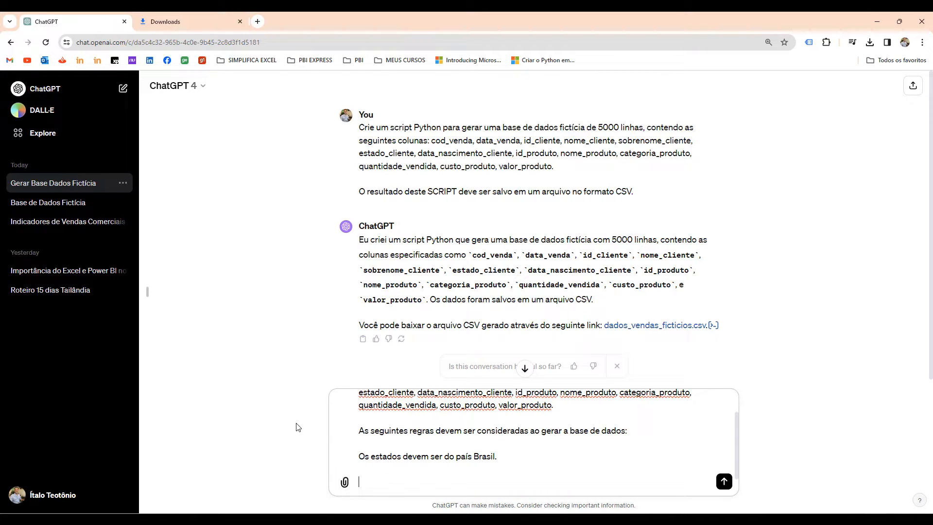
Add the sales period rule "Essa base de dados deve possuir registros de venda entre 01/01/2021 e 31/12/2023.".
type("Essa base de dados deve")
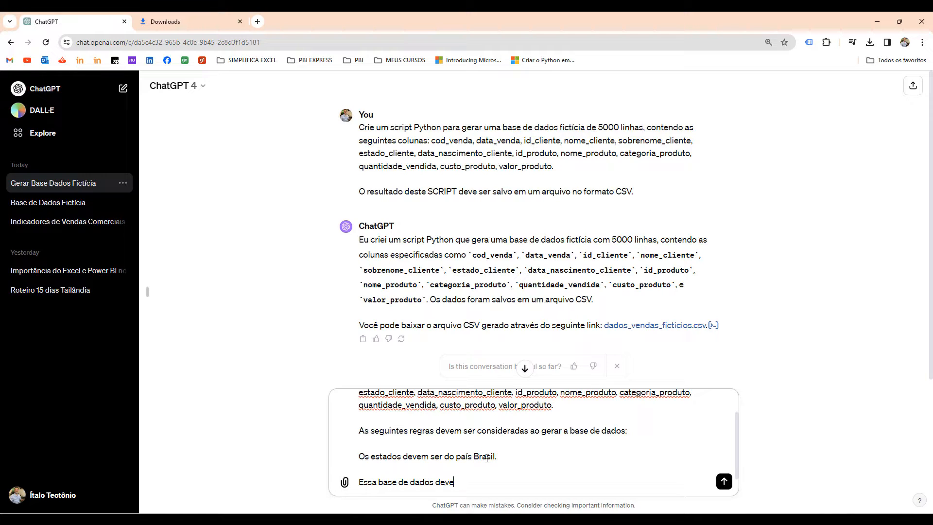
type(" possuir registros de venda entre ")
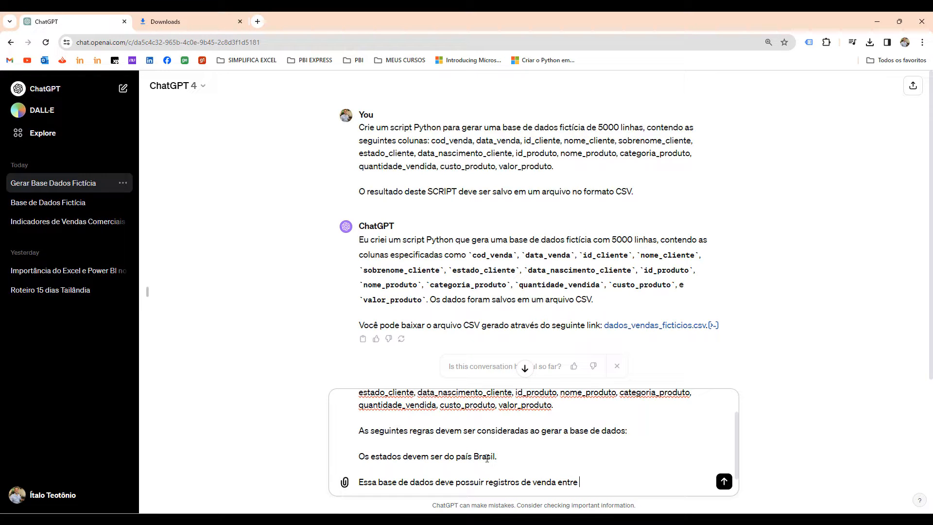
type("01/01/2021 e 31/12/2023")
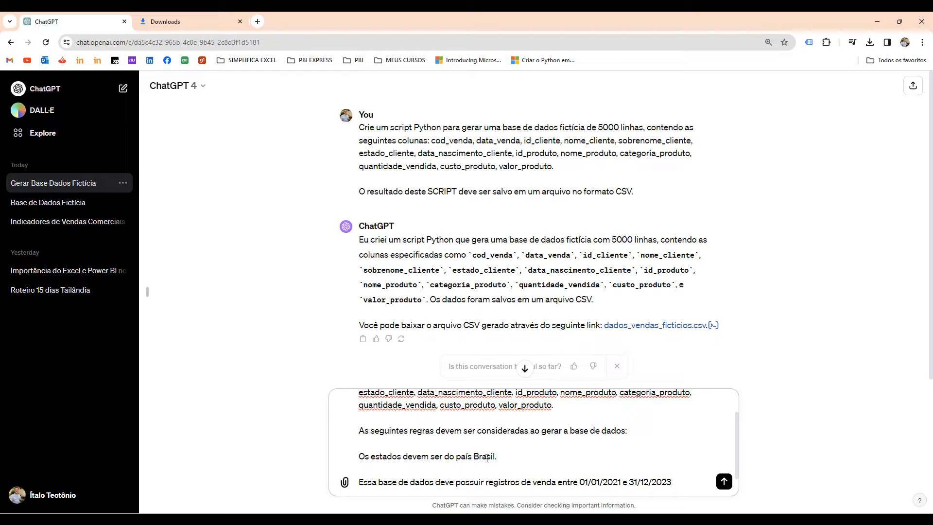
key("shift+Return")
key("shift+Return")
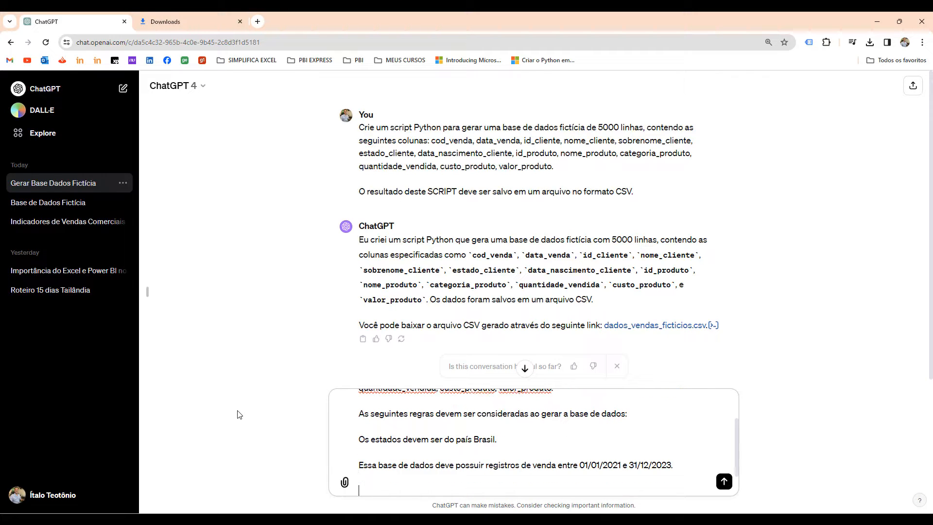
Add the product category rule "Devem existir produtos da categoria Eletrônicos e da categoria Eletrodomésticos.".
scroll(390, 438, "down", 1)
type("De")
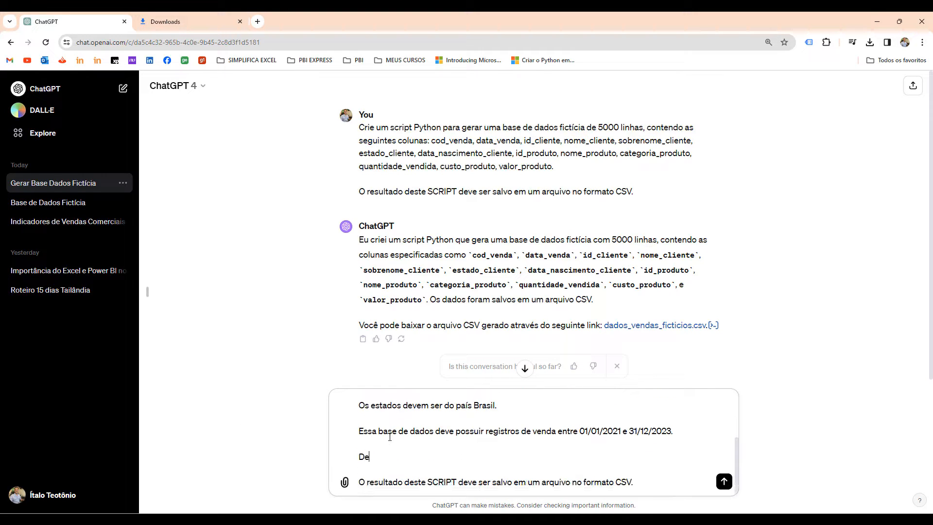
type("vem existir produtos da categoria ")
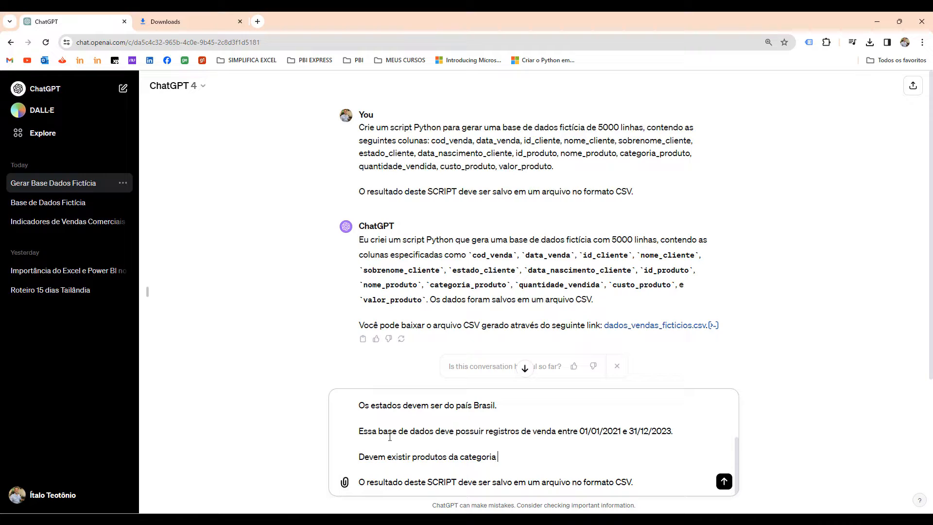
type("Eletrônicos e da categoria Eletrodomésticos.")
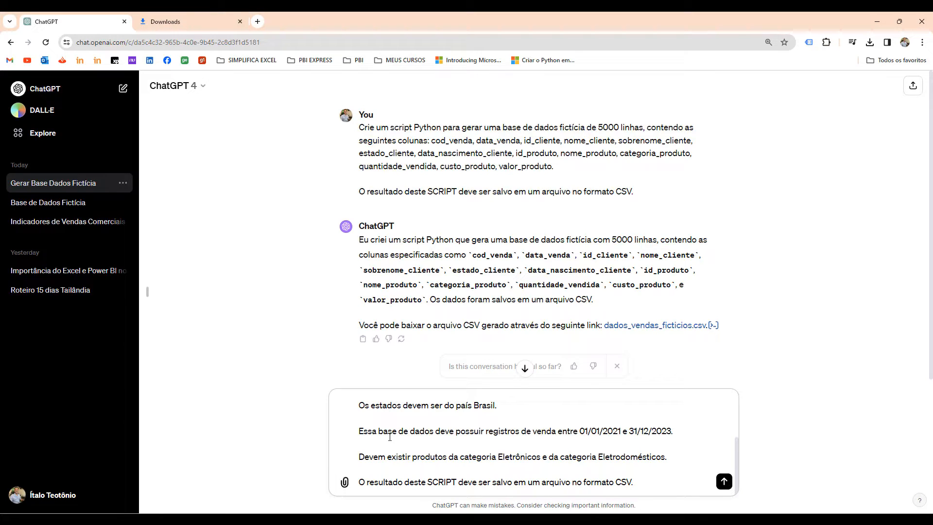
Extend the category rule with "Além disso, devem existir no máximo 5 produtos de cada categoria." and start a new paragraph.
type("Além disso, deve")
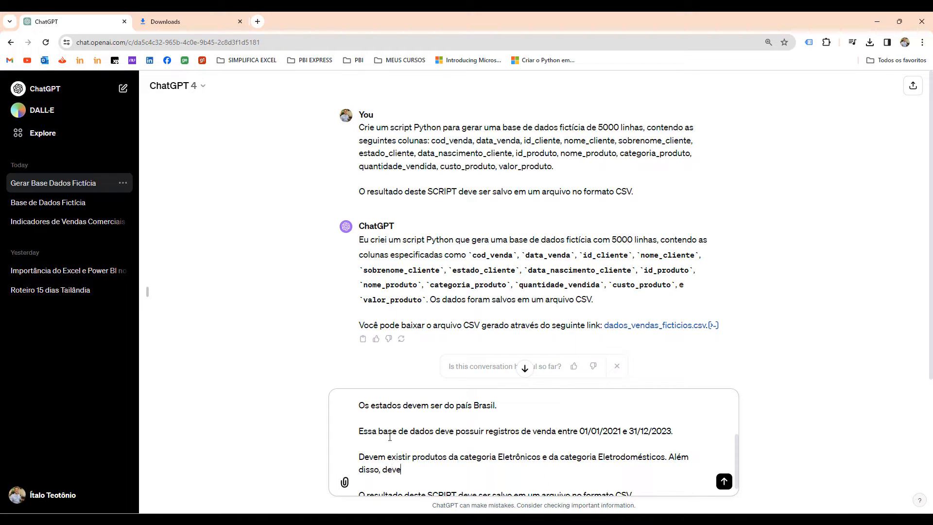
type("m existir no máximo 5 produtos de ca")
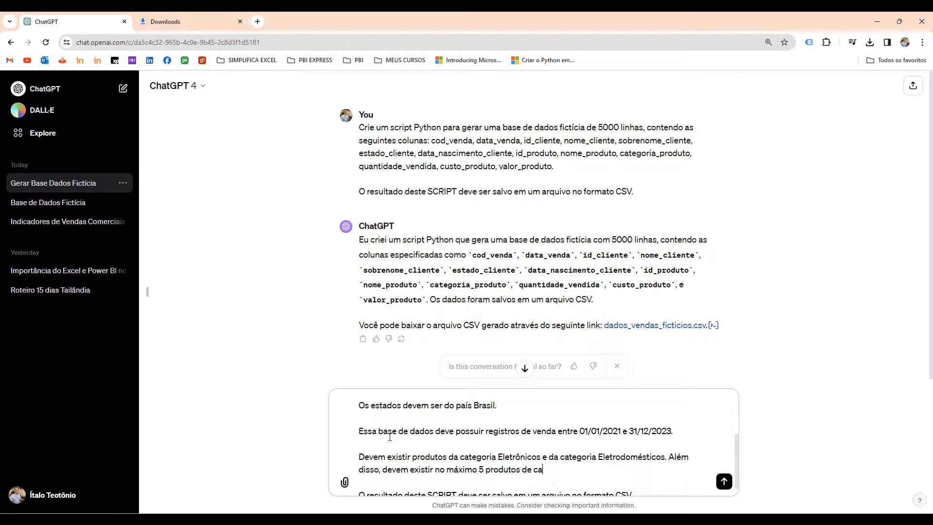
type("t")
key("BackSpace")
type("da cate")
key("BackSpace")
type("tegoria.")
scroll(385, 460, "down", 1)
key("Return")
key("Return")
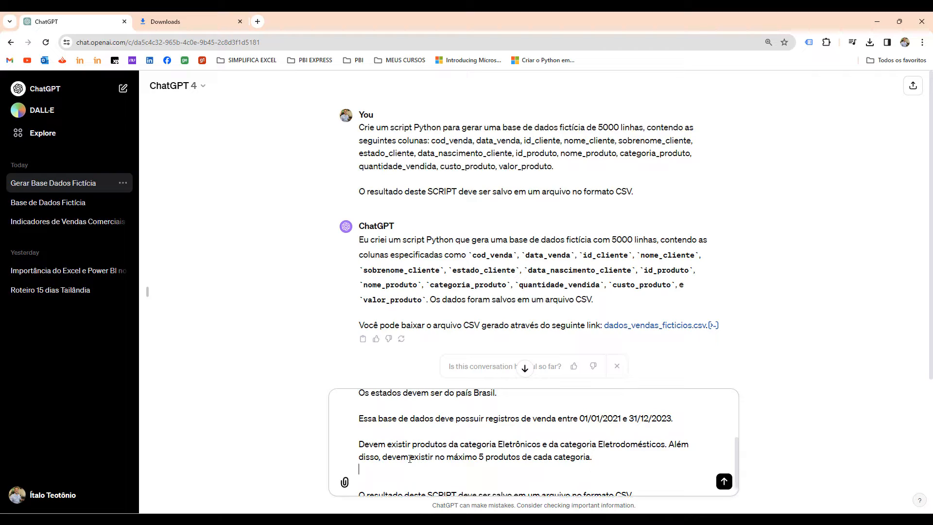
Add the customer rule "Deve existir no máximo 1000 clientes diferentes e os nomes devem ser no idioma Português do Brasil.".
type("Deve existir no máx")
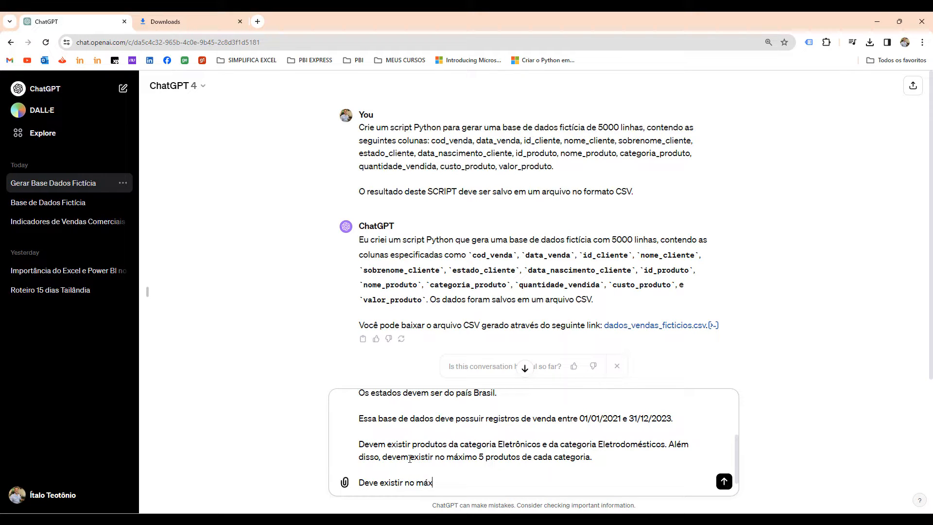
type("imo 1000 clientes diferentes e os nomes")
type("devem")
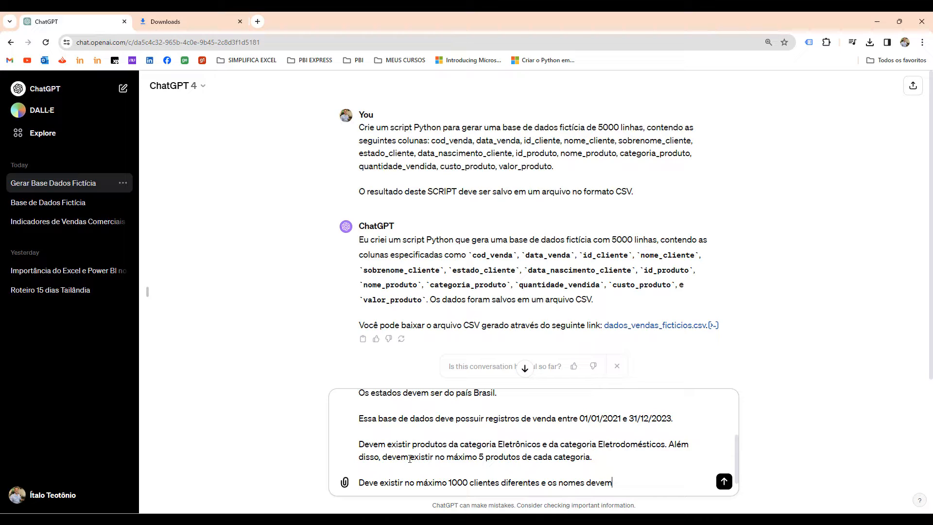
type(" ser no idioma Português do B")
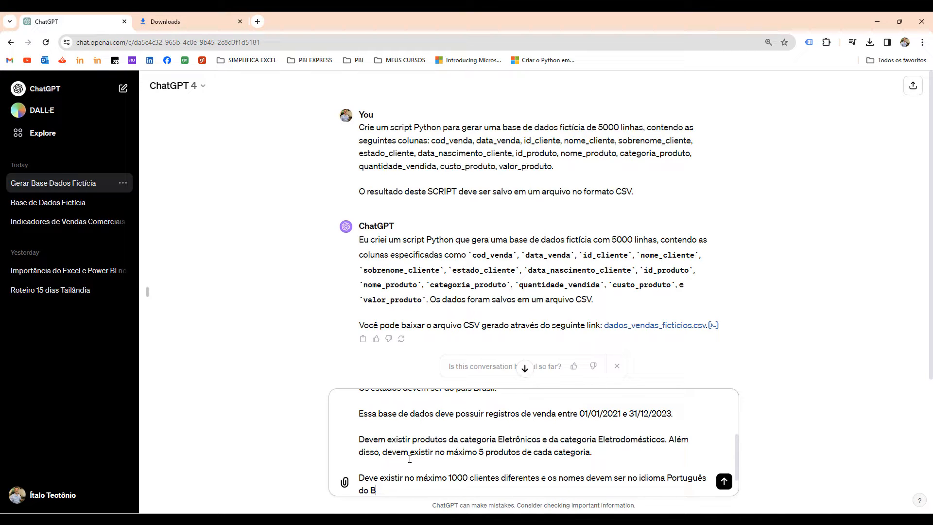
type("rasil")
type("O resultado deste SCRIPT deve ser salvo em um arquivo no formato CSV.")
Review the whole prompt from the column list to the CSV instruction and send it.
scroll(399, 429, "up", 5)
left_click_drag(382, 402, 554, 442)
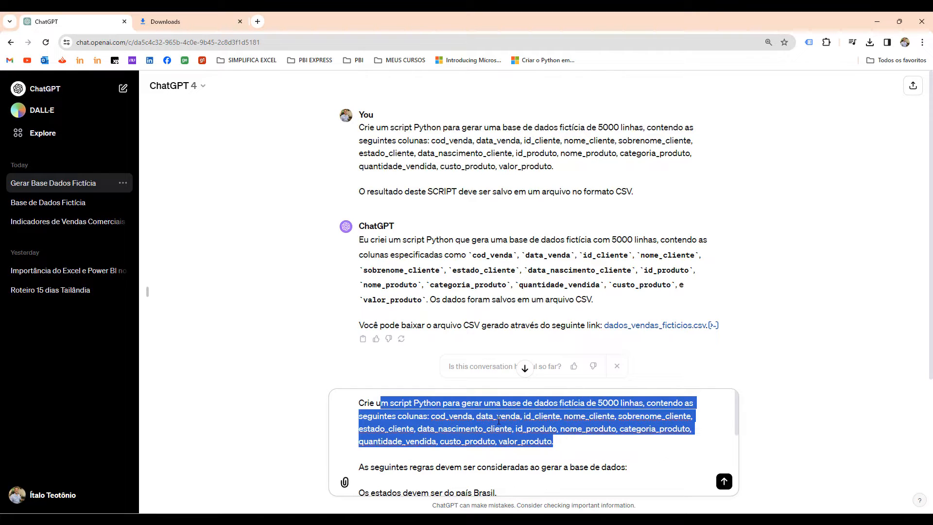
scroll(499, 421, "down", 1)
scroll(477, 424, "up", 1)
scroll(467, 428, "down", 1)
left_click(411, 433)
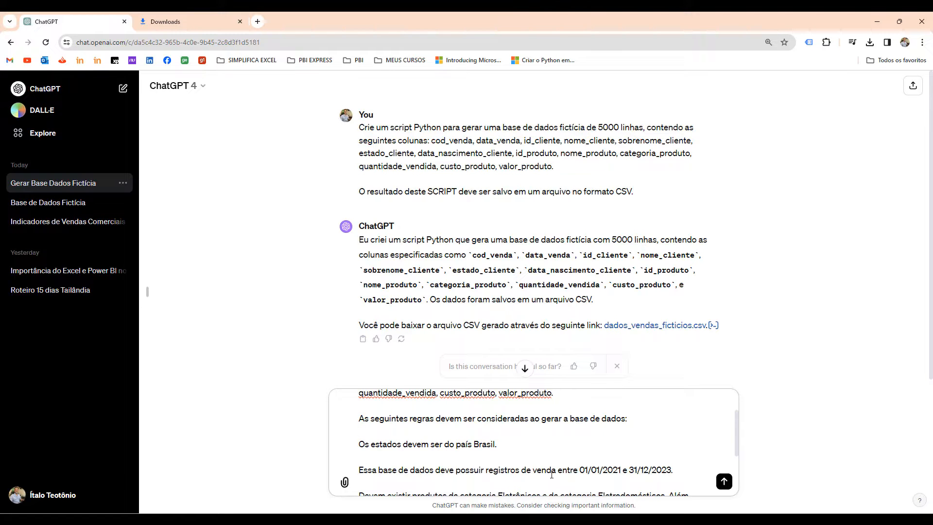
scroll(551, 475, "down", 1)
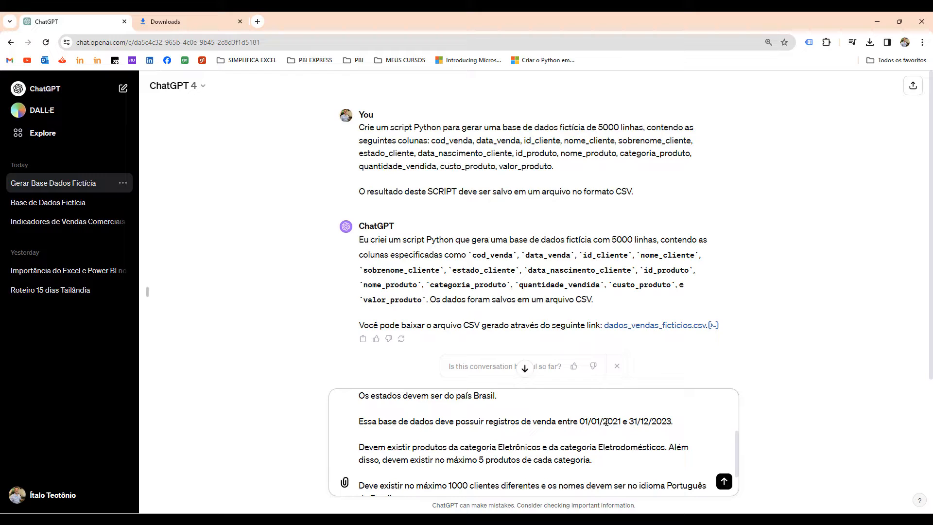
scroll(642, 429, "down", 1)
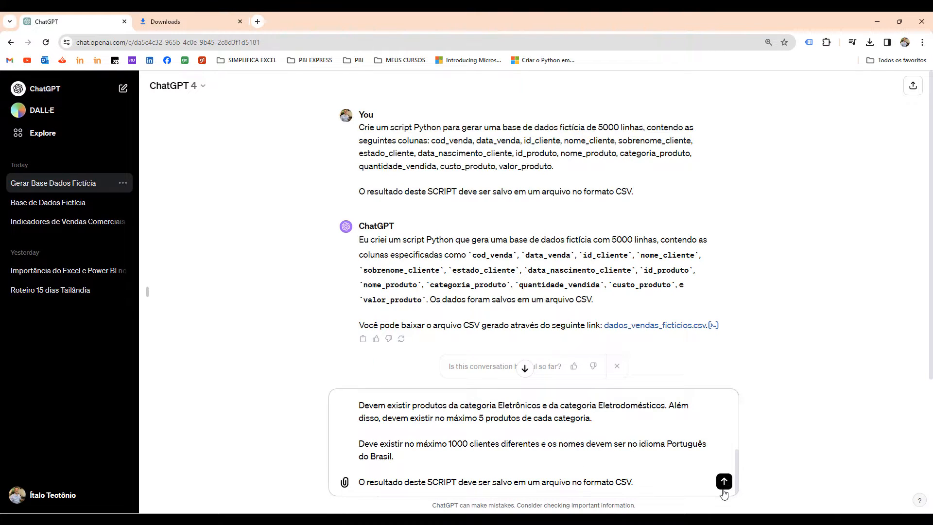
left_click(723, 482)
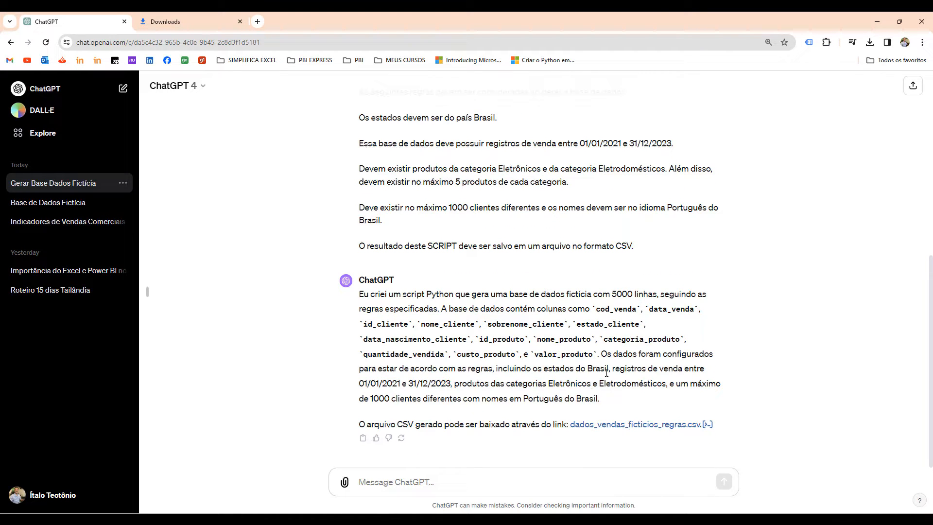
Download dados_vendas_ficticios_regras.csv from the reply, then switch to Excel and create a blank workbook.
left_click_drag(509, 369, 617, 388)
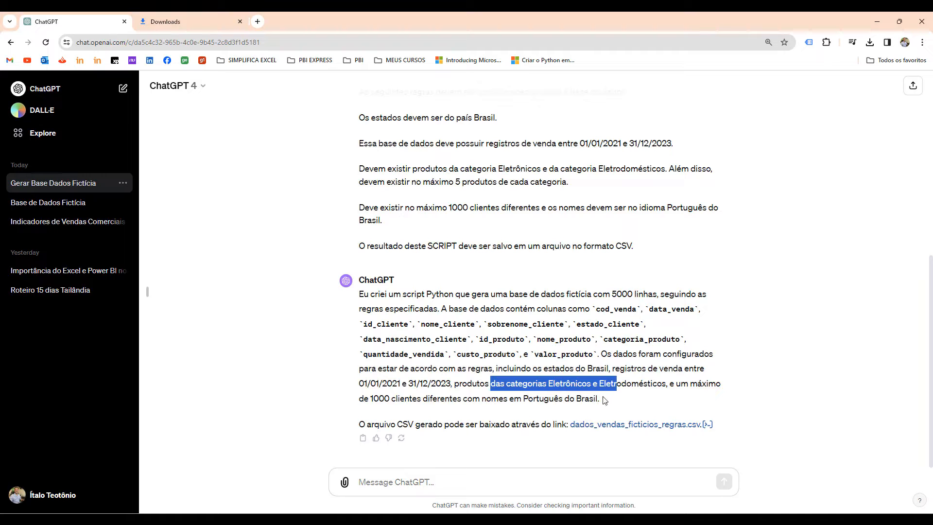
left_click(604, 426)
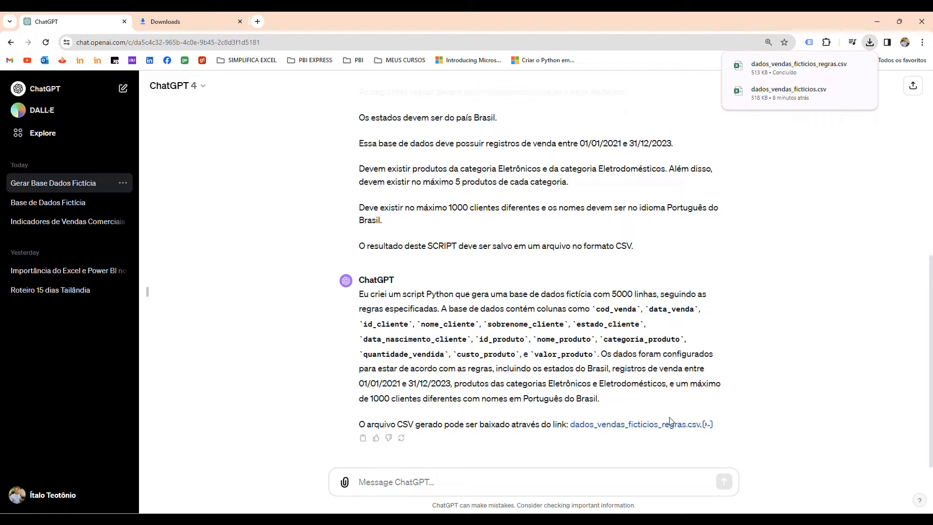
key("super")
left_click(441, 249)
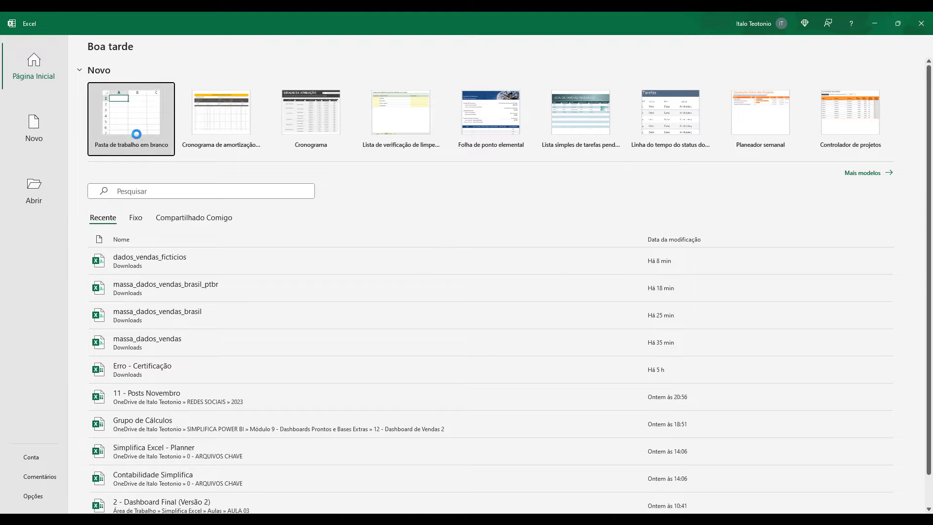
left_click(137, 134)
Start a text/CSV import of dados_vendas_ficticios_regras from the Downloads folder.
left_click(258, 44)
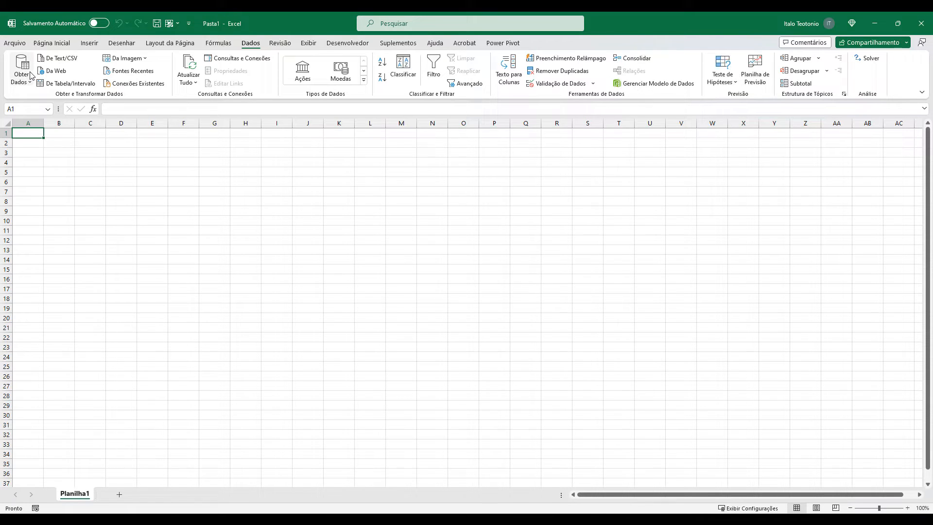
left_click(63, 60)
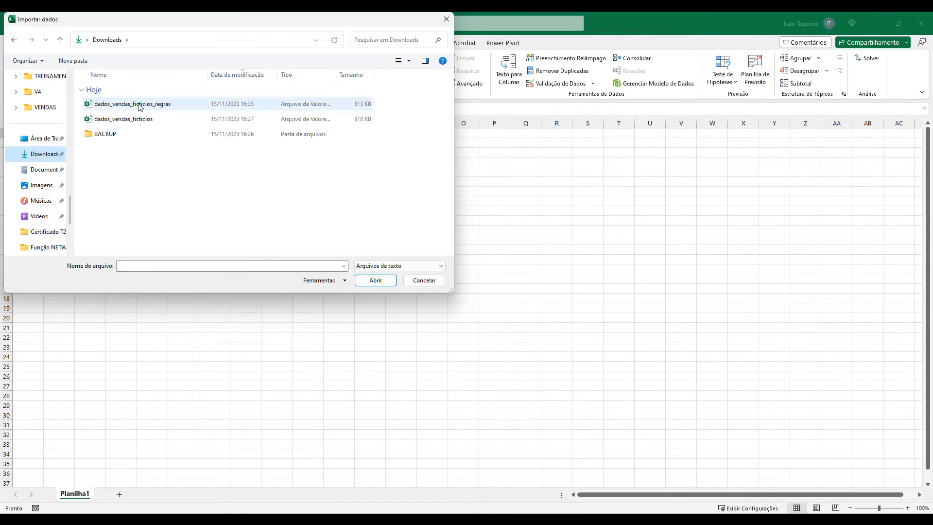
left_click(129, 106)
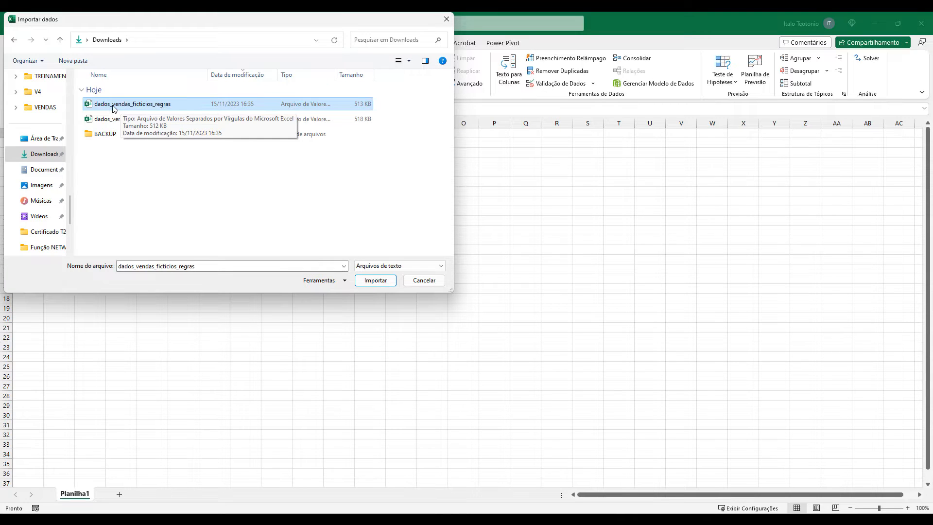
double_click(111, 106)
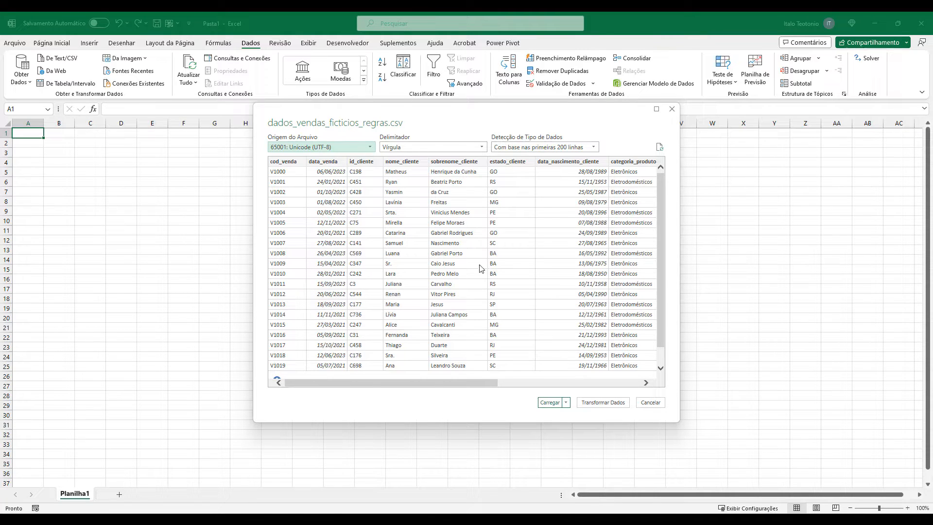
Check the customer names in the import preview and load the data into the workbook as a table.
mouse_move(381, 159)
left_mouse_down()
mouse_move(414, 251)
mouse_move(434, 370)
left_mouse_up()
left_click_drag(381, 267, 342, 288)
key("Escape")
scroll(416, 296, "down", 1)
scroll(417, 296, "up", 1)
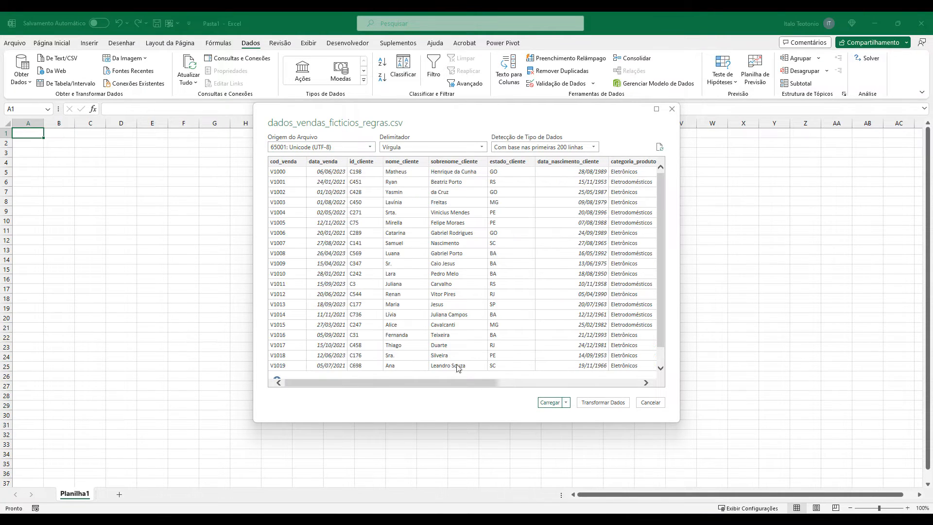
left_click(550, 403)
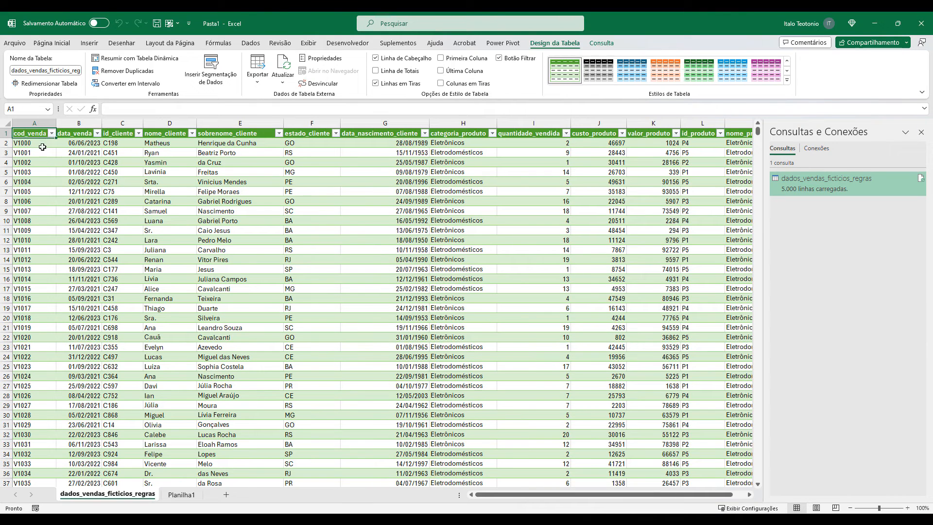
Inspect the imported table's columns one by one, from cod_venda through estado_cliente, including the titles among the customer first names.
left_click(30, 123)
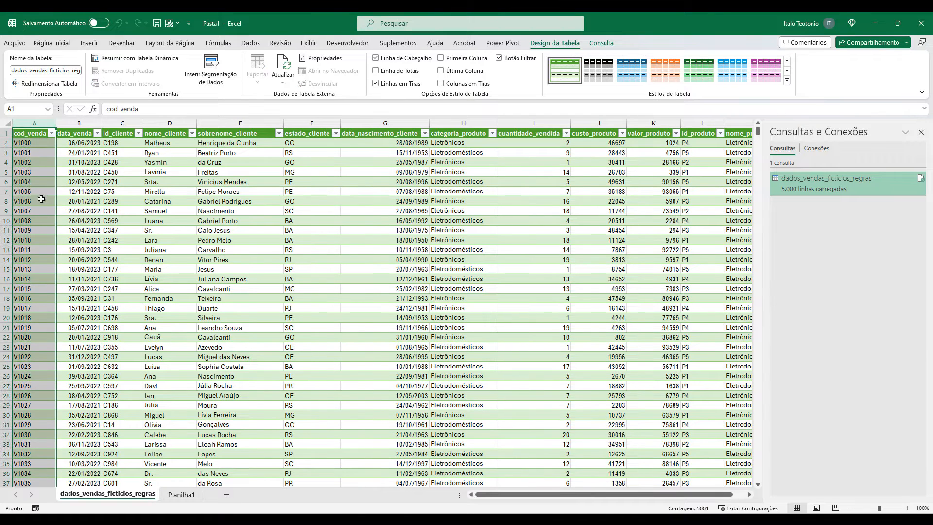
left_click(84, 121)
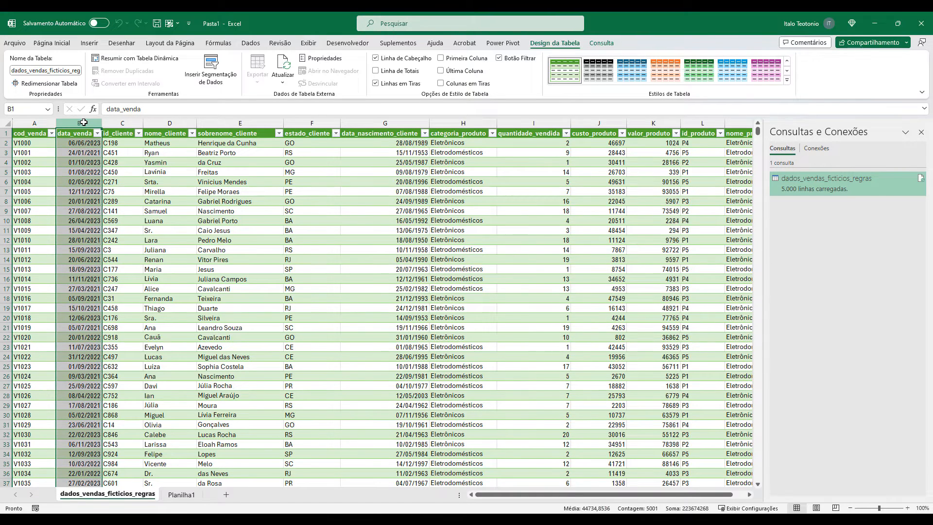
left_click(115, 125)
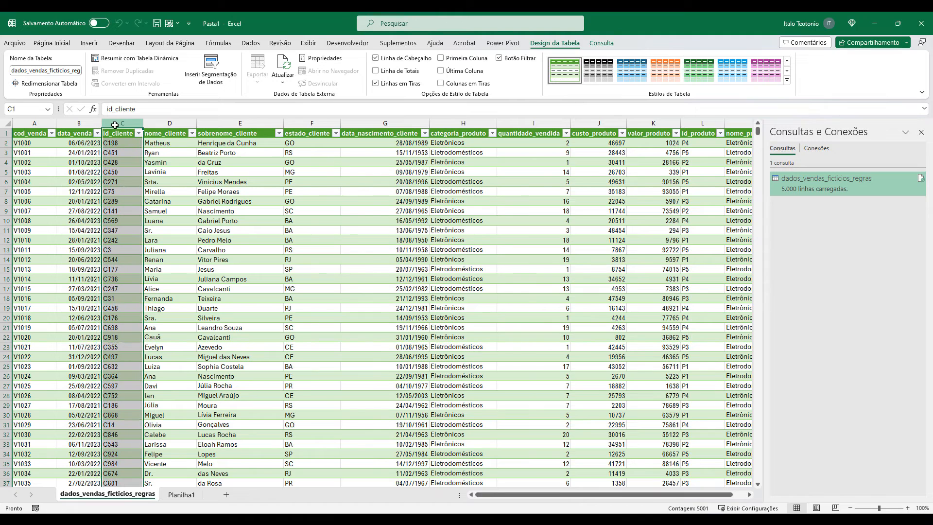
left_click(167, 125)
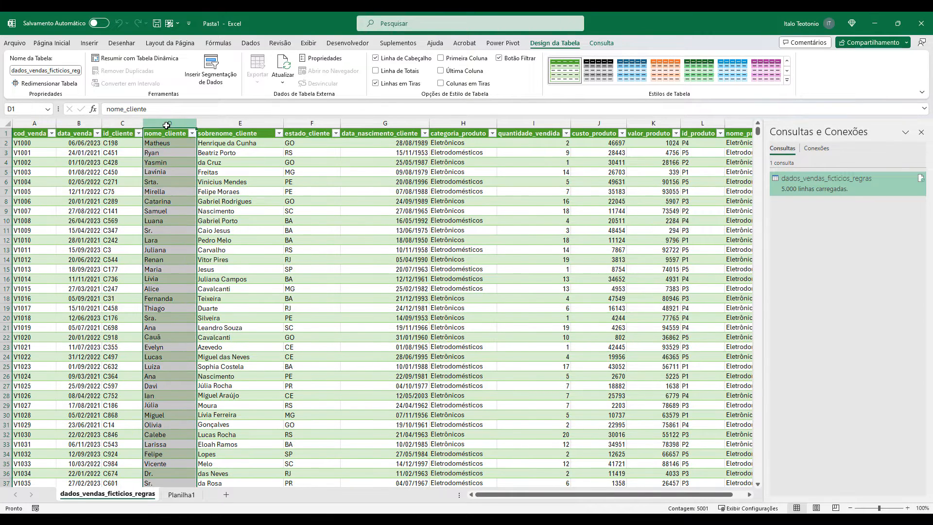
left_click(155, 229)
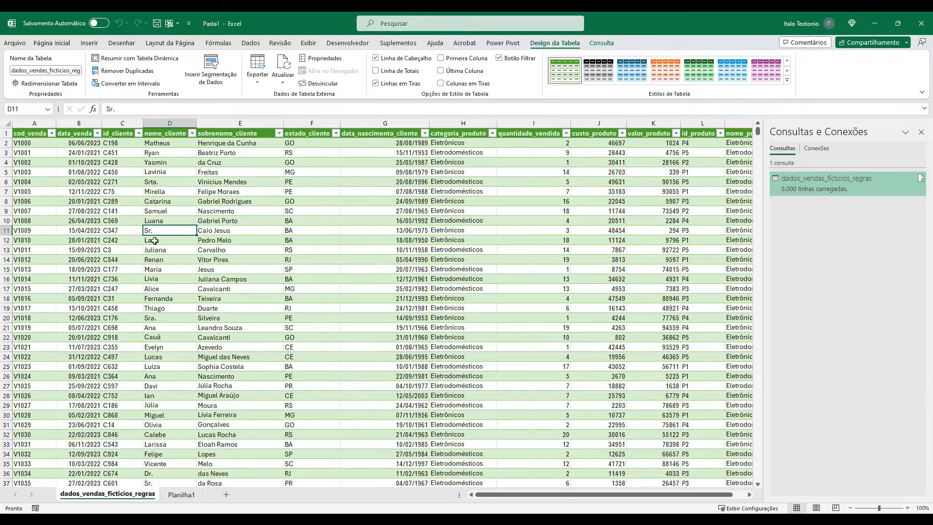
scroll(162, 248, "down", 14)
scroll(164, 256, "up", 14)
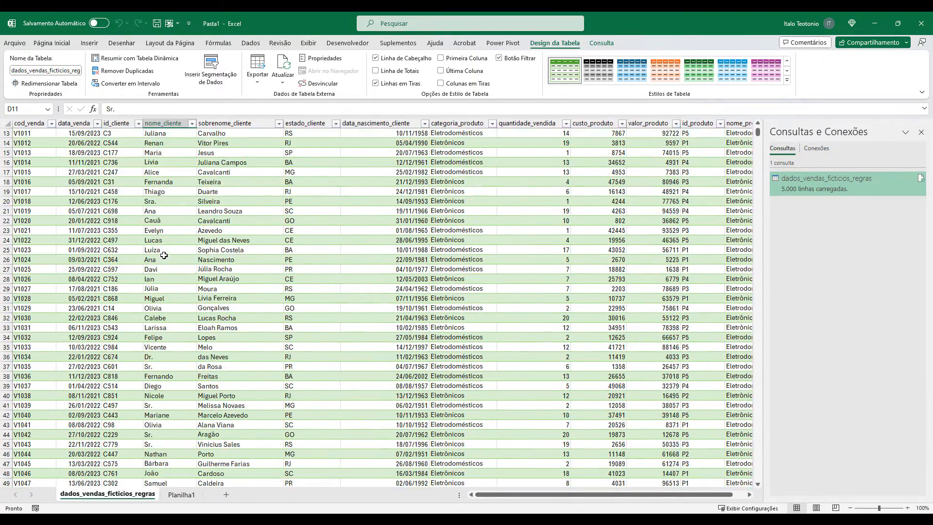
left_click(236, 125)
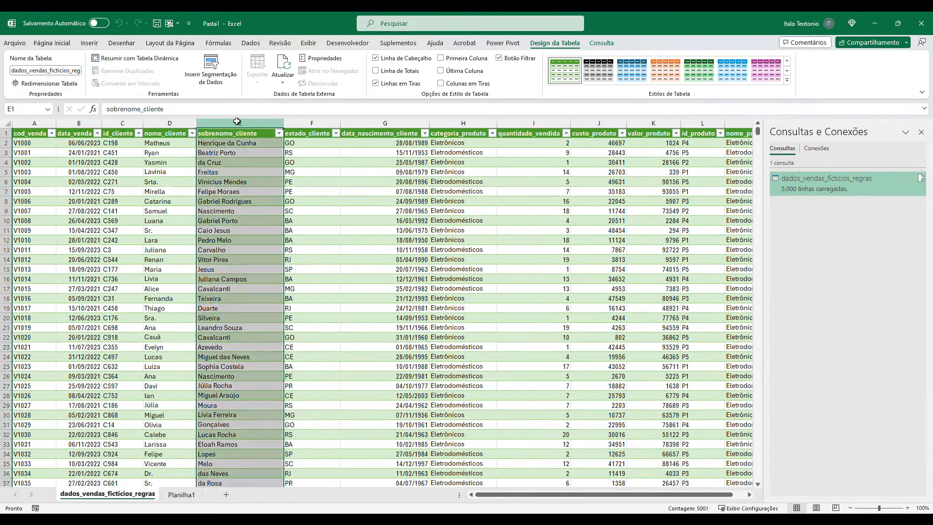
left_click(315, 125)
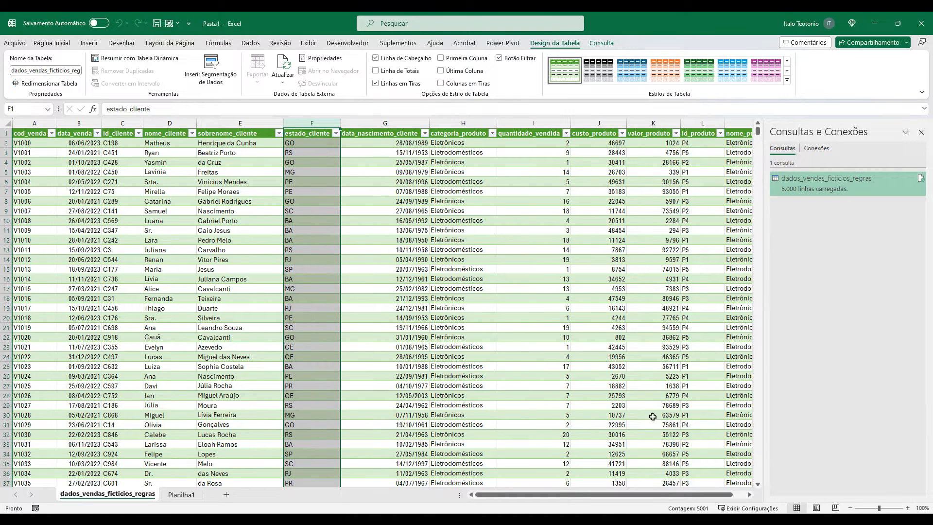
Examine the id_produto and nome_produto columns at the far end of the imported table.
left_click_drag(677, 495, 703, 503)
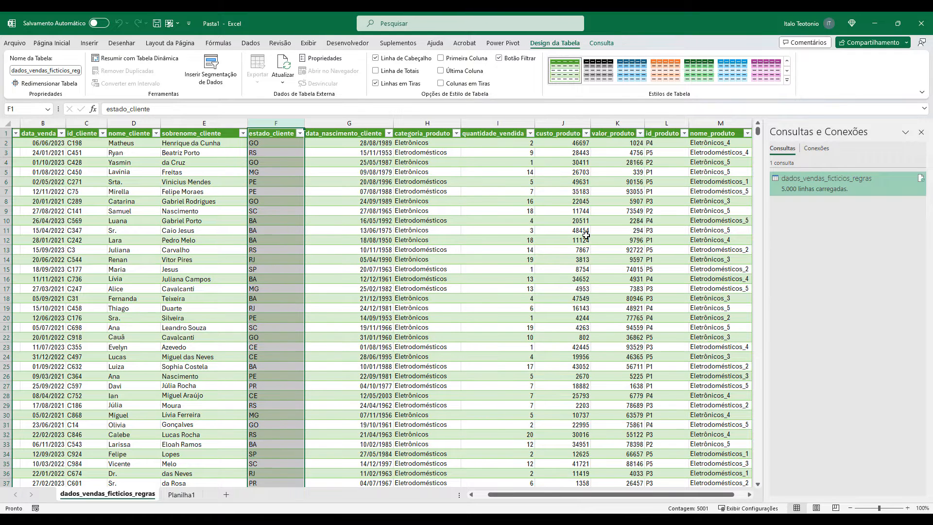
left_click(663, 122)
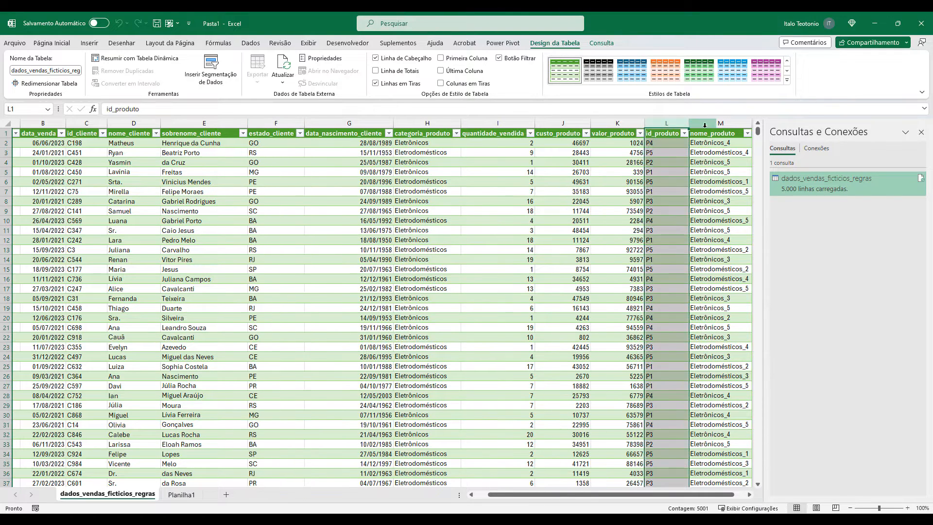
left_click(727, 122)
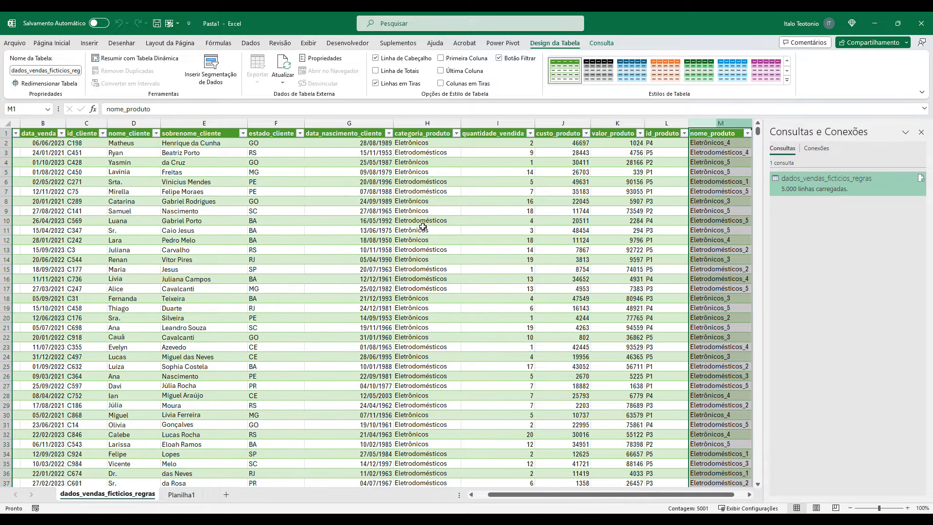
left_click_drag(528, 494, 469, 493)
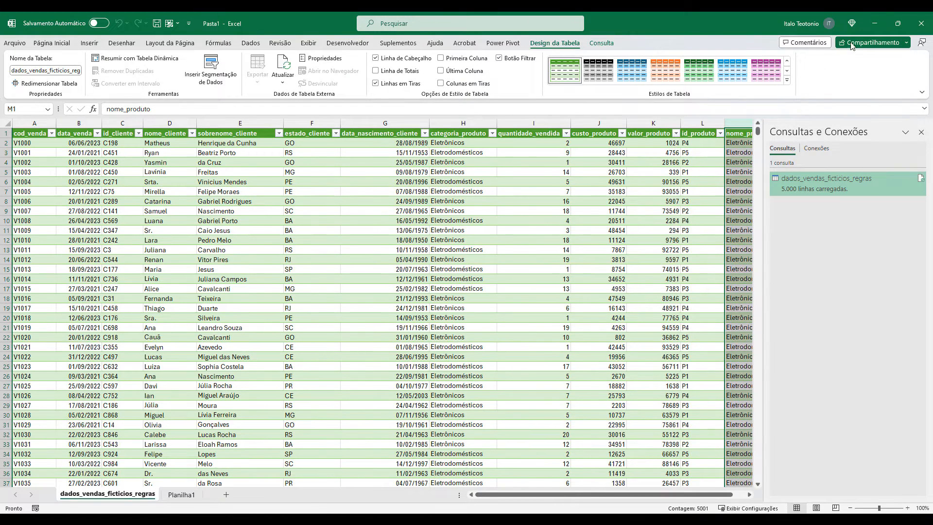
Switch to ChatGPT and copy the whole previous prompt into a new message.
left_click(875, 23)
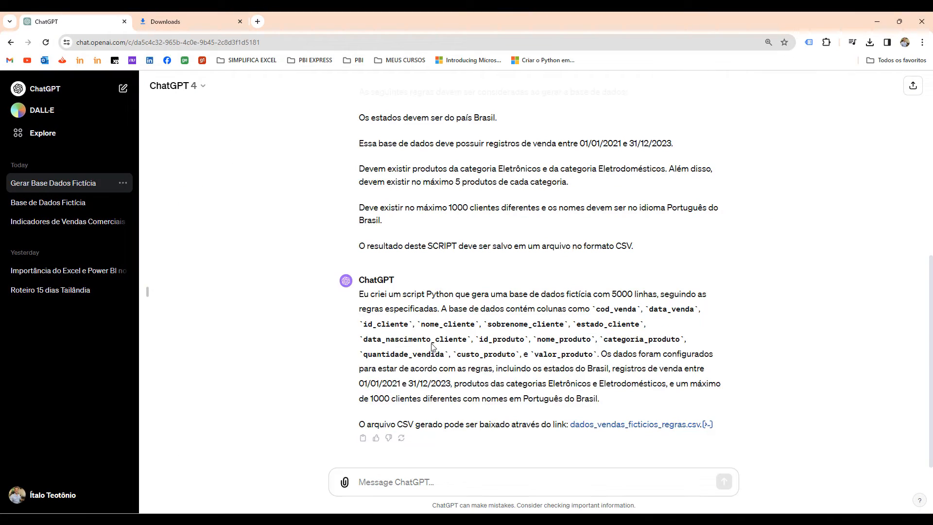
scroll(475, 257, "up", 2)
left_click_drag(634, 343, 360, 123)
key("ctrl+c")
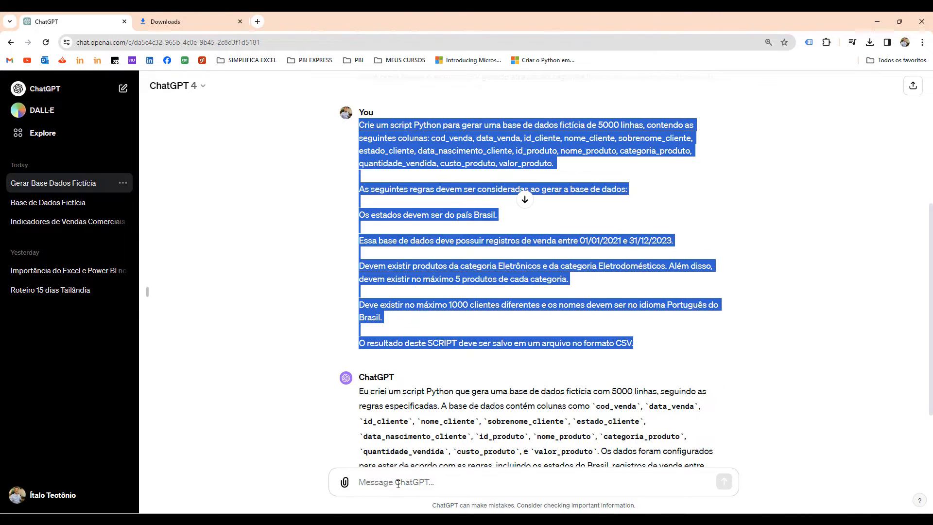
left_click(384, 482)
key("ctrl+v")
Extend the states rule with "e devem ser escritos por extenso, isto é, gostaria do nome do estado completo e não apenas da sigla.".
scroll(396, 467, "up", 3)
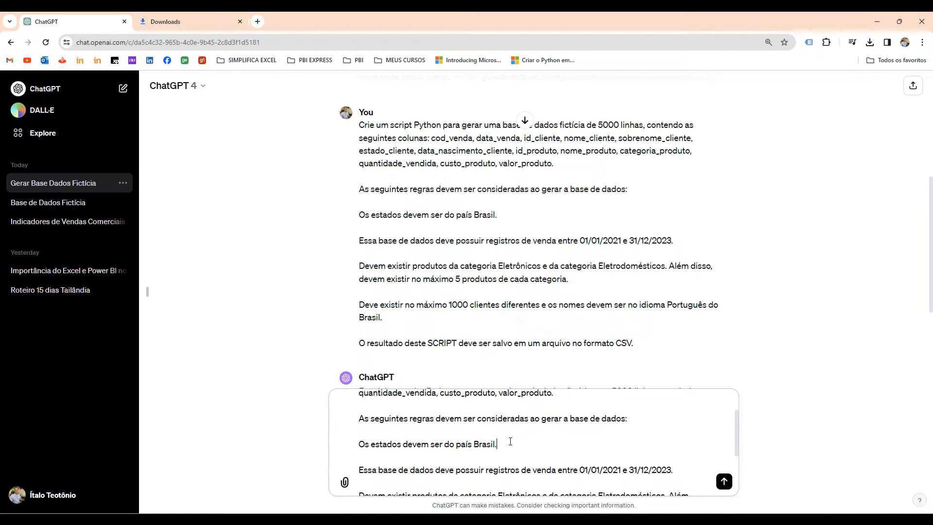
type("devem ser escritos por extenso.")
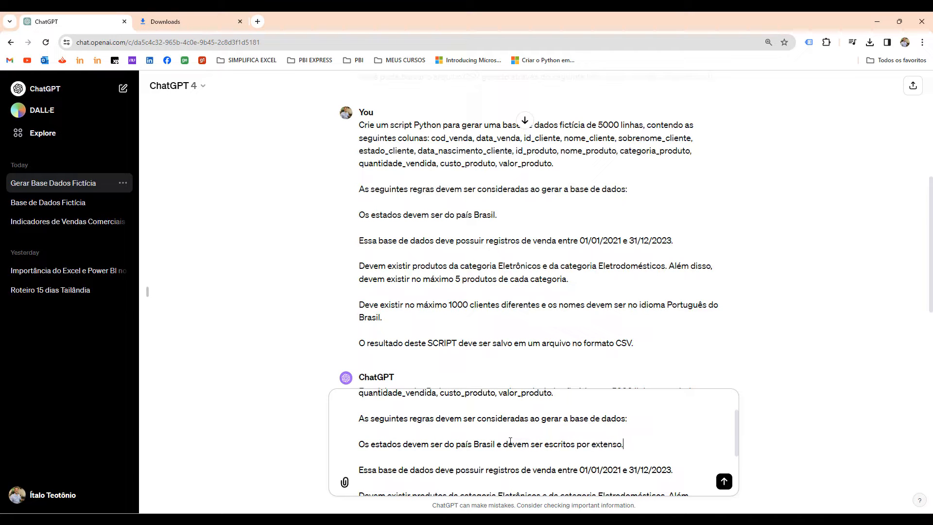
type(", isto é, o nome")
key("BackSpace")
key("BackSpace")
key("BackSpace")
key("BackSpace")
key("BackSpace")
key("BackSpace")
type("gostaria do nome do estado completo e não apenas da sigla.")
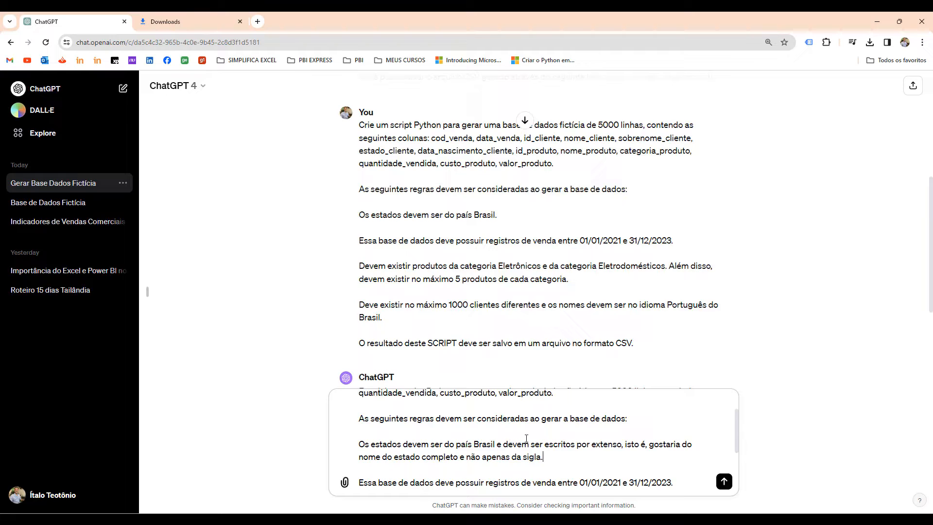
Switch to Excel and check the nome_cliente column for forms of address used as first names.
key("alt+Tab")
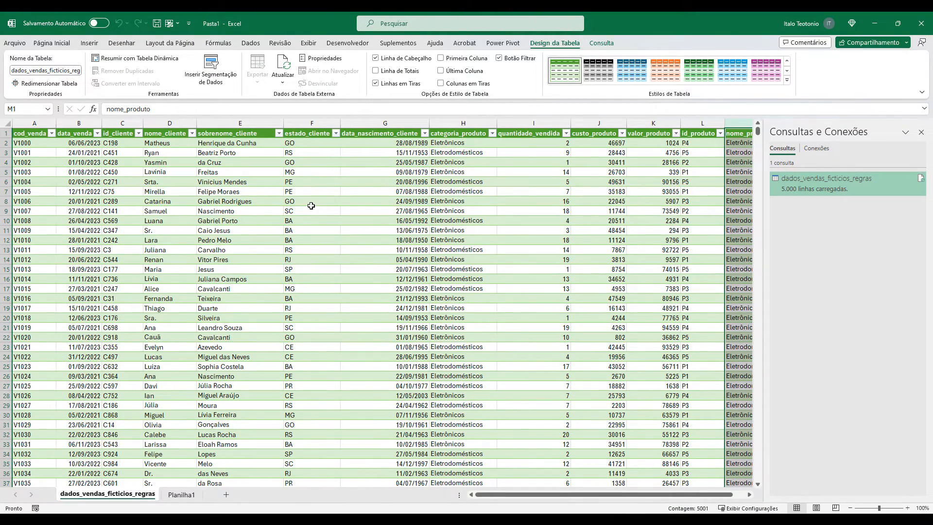
mouse_move(141, 113)
left_mouse_down()
mouse_move(206, 403)
mouse_move(196, 489)
left_mouse_up()
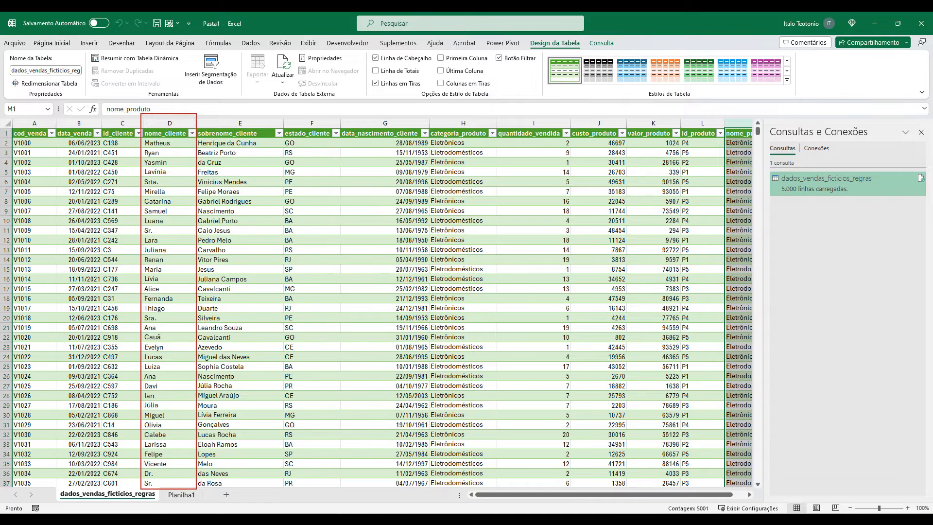
left_click_drag(158, 232, 198, 219)
left_click_drag(169, 179, 219, 171)
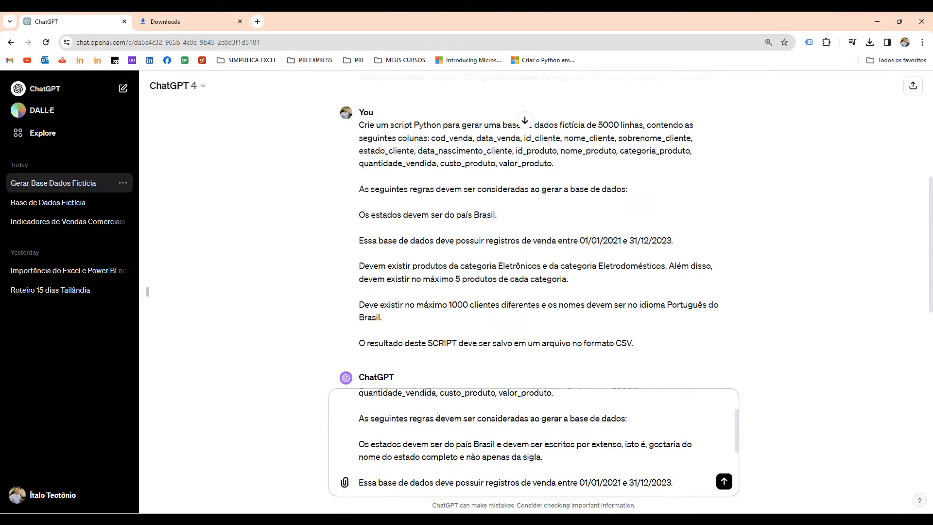
Add to the customer rule in ChatGPT: "Não devem existir nomes que sejam formas de tratamento, por exemplo Sr., Srta., e outros.".
scroll(437, 416, "down", 3)
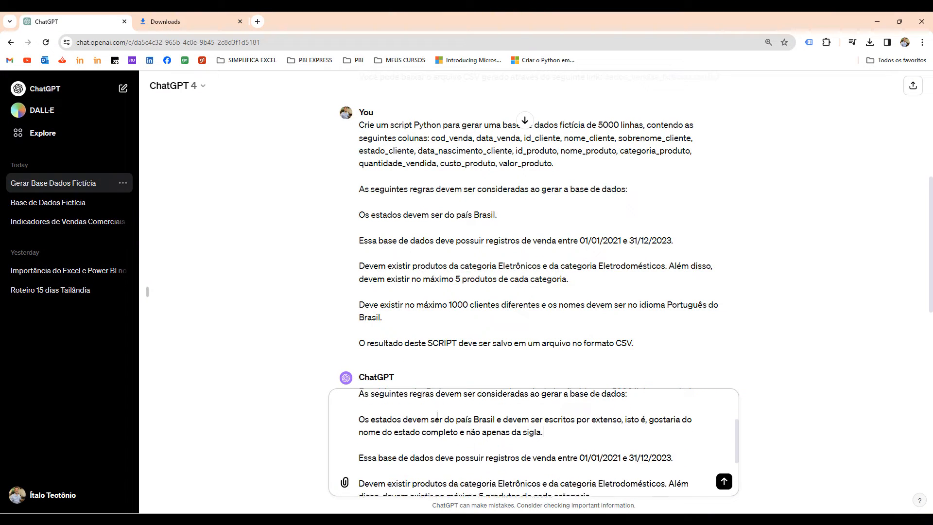
scroll(436, 416, "down", 1)
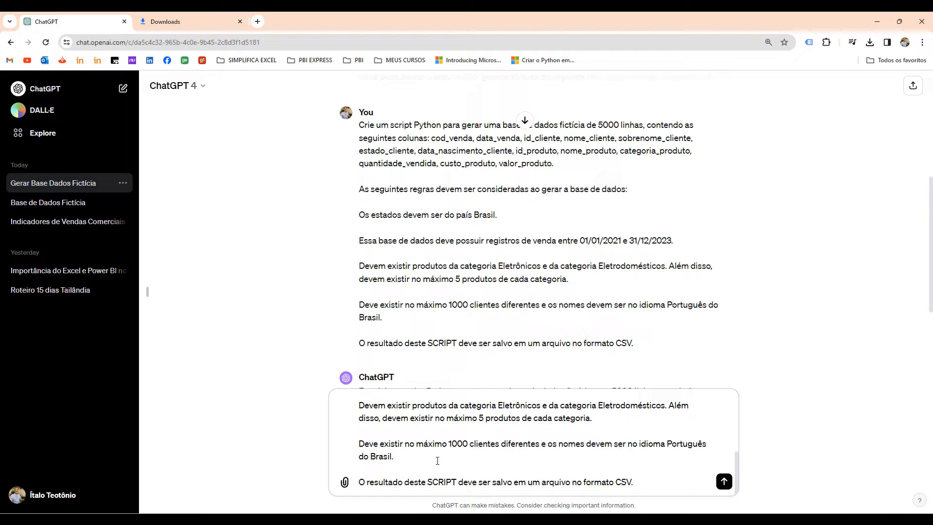
type("Não devem existir nomes que sejam formas de tratamento, por exemplo Sr., Srta., e outros.")
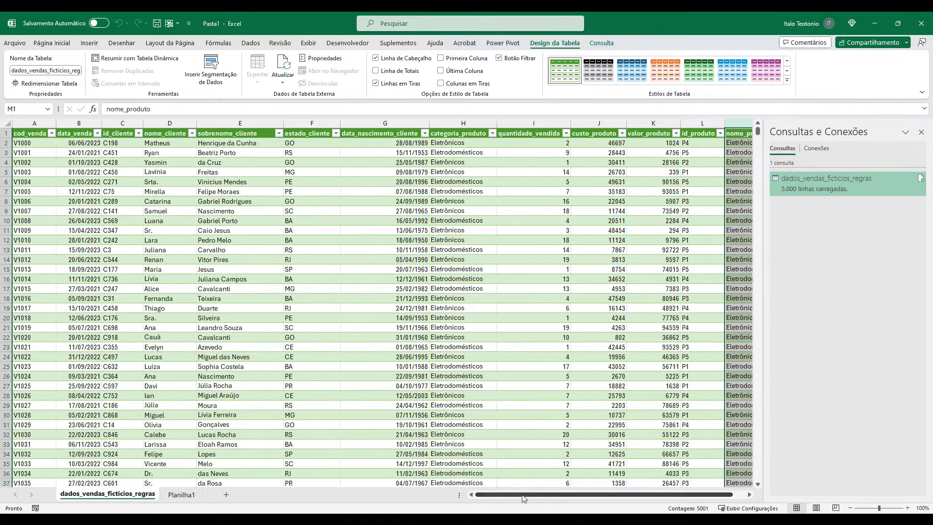
Check nome_produto in Excel and add to ChatGPT's product rule: "Gostaria que fossem produtos que existem na vida real e não apenas nomes genéricos".
left_click_drag(523, 496, 583, 486)
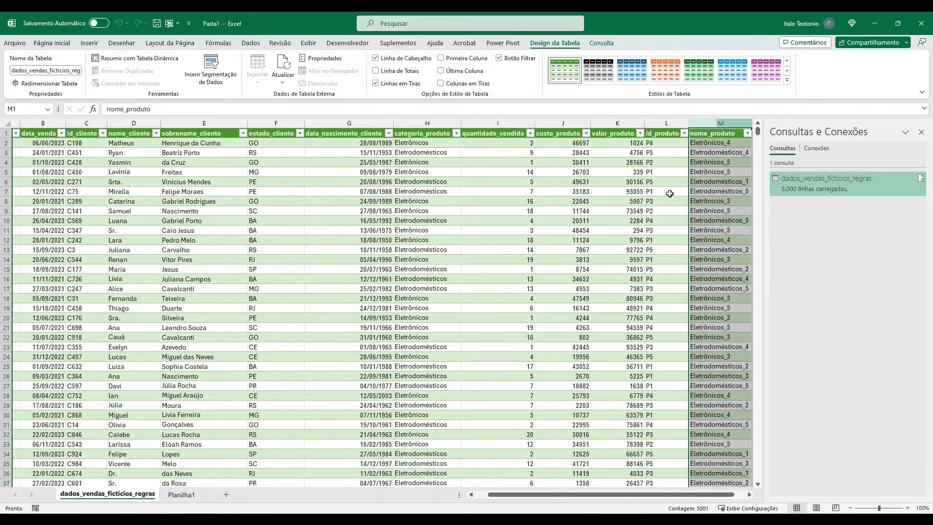
key("alt+Tab")
scroll(435, 443, "up", 2)
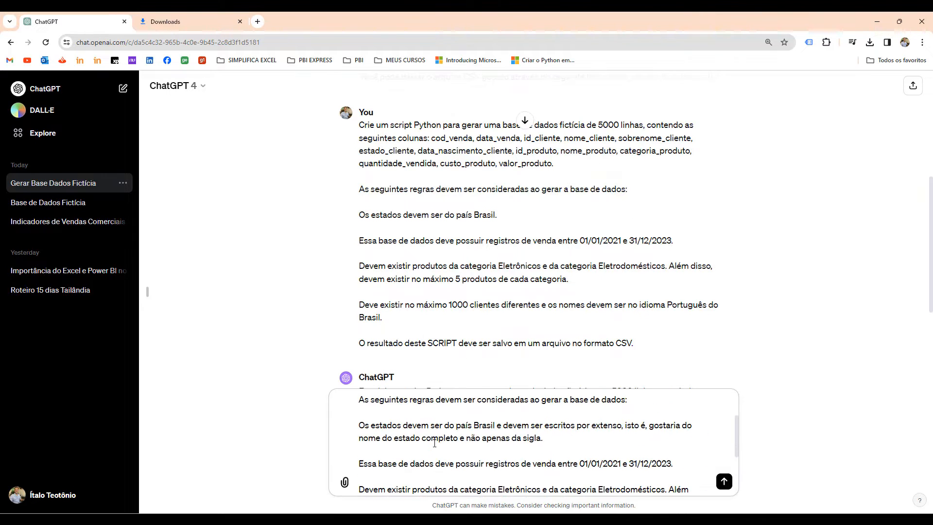
scroll(435, 444, "down", 1)
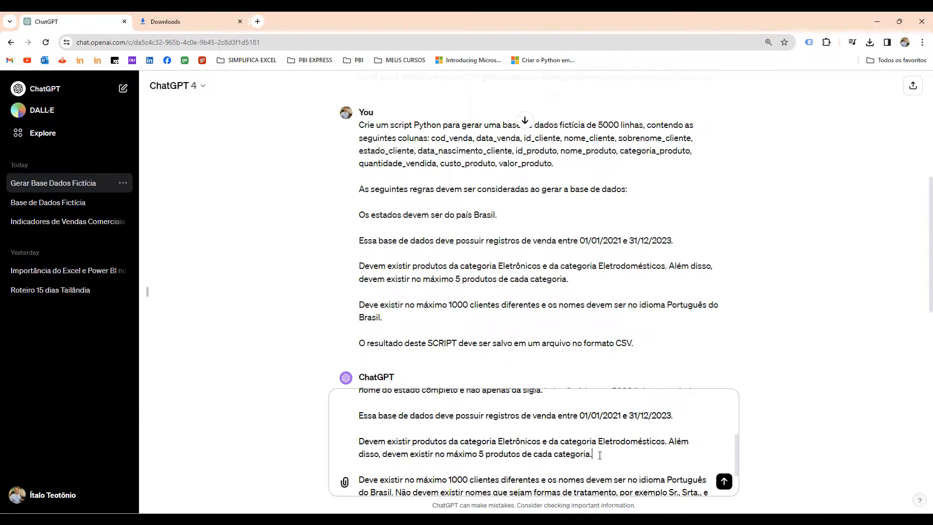
type("Gostaria que fossem produtos que ex")
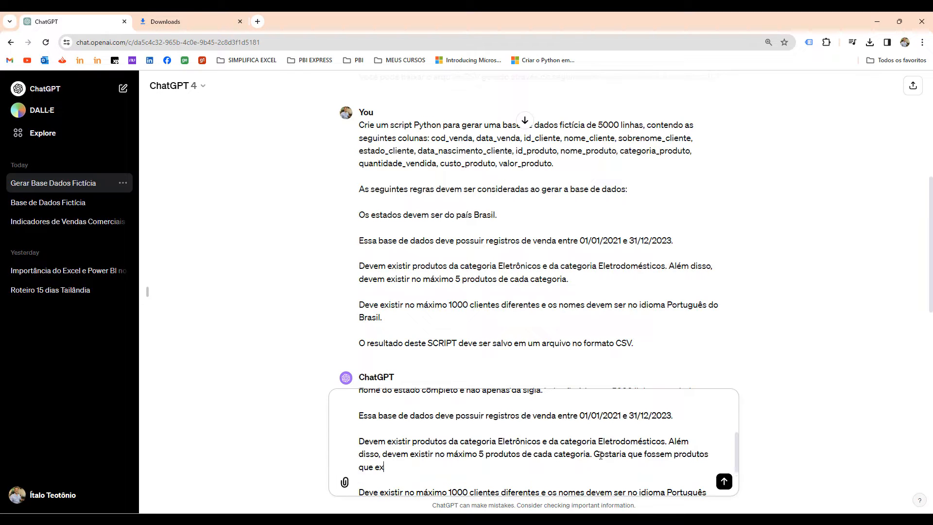
type("istem na vida real e não apenas noem")
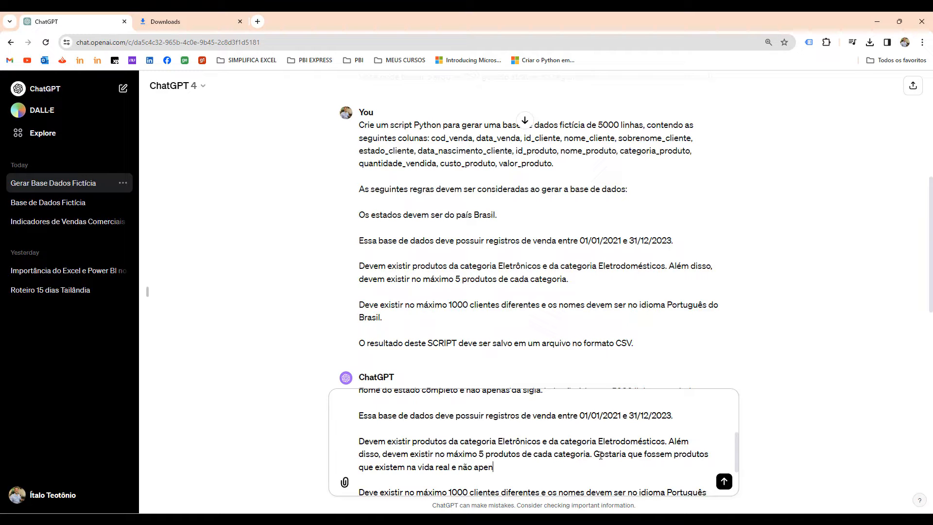
key("BackSpace")
key("BackSpace")
type("mes genéricos")
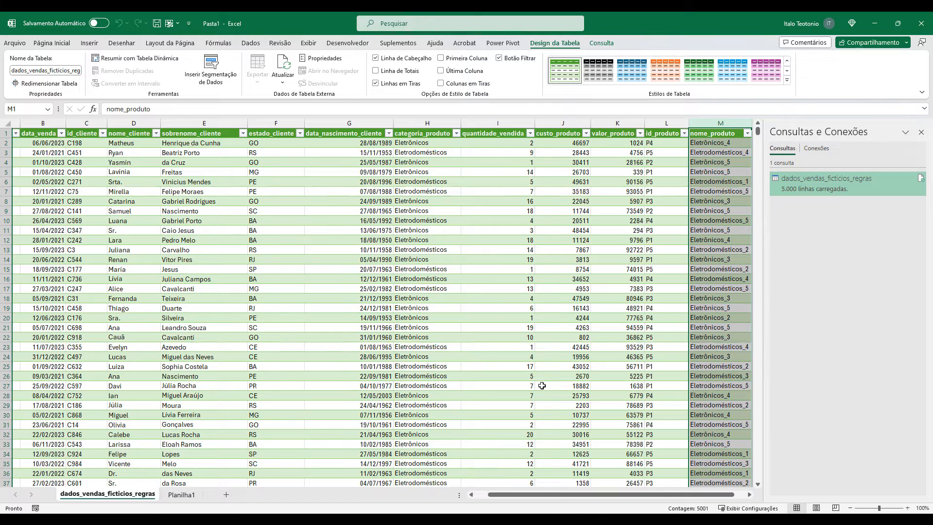
Compare the column order of the Excel table with the column list in the drafted ChatGPT prompt.
left_click_drag(556, 495, 506, 504)
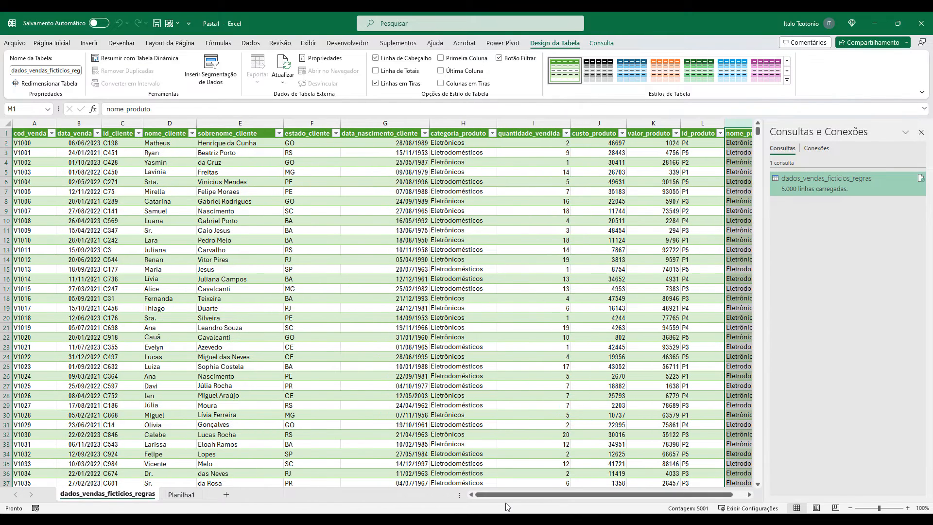
left_click(433, 181)
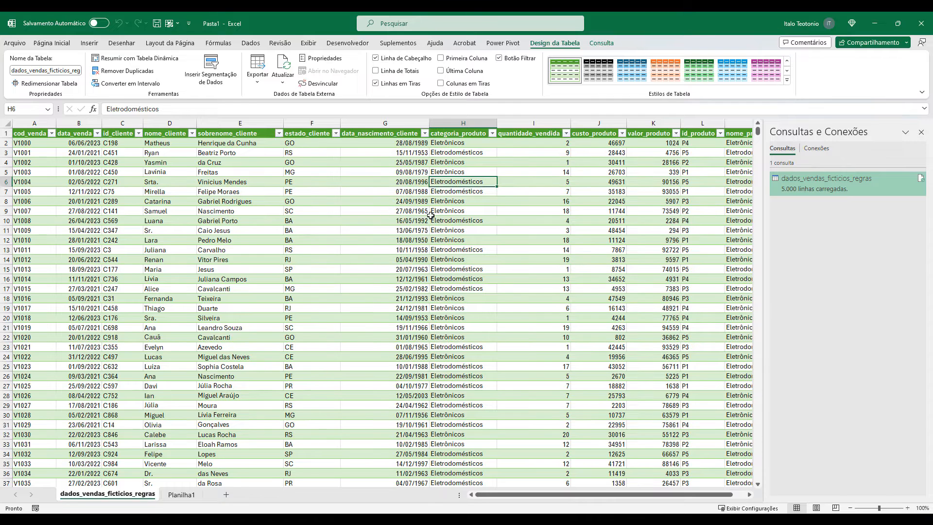
key("alt+Tab")
scroll(512, 425, "up", 3)
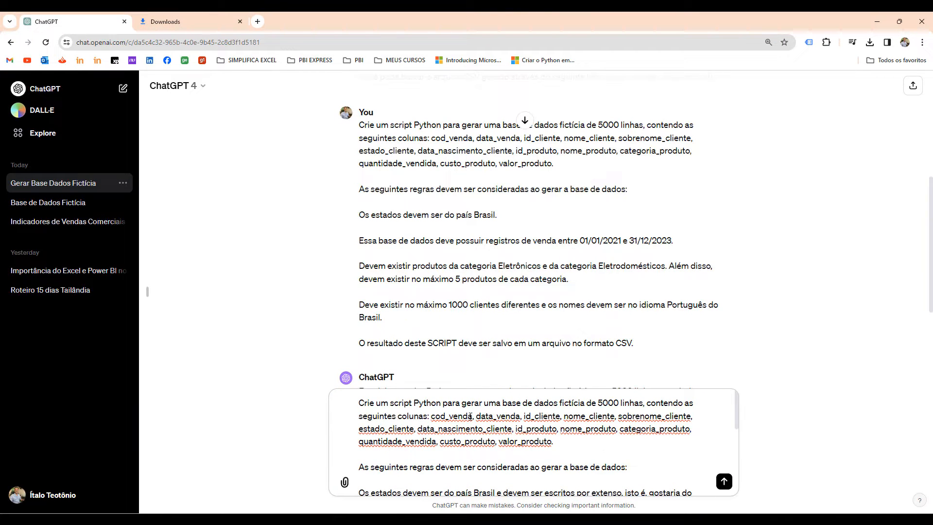
left_click_drag(528, 430, 553, 430)
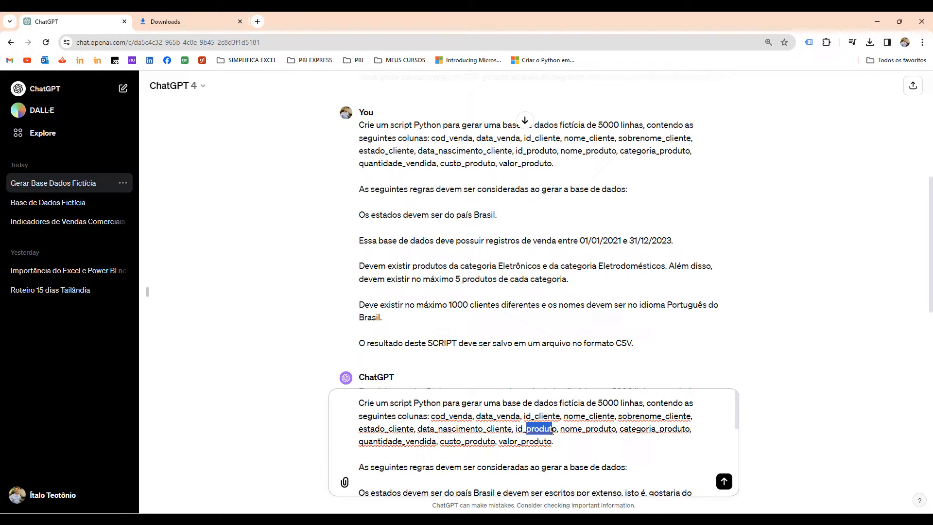
left_click(554, 441)
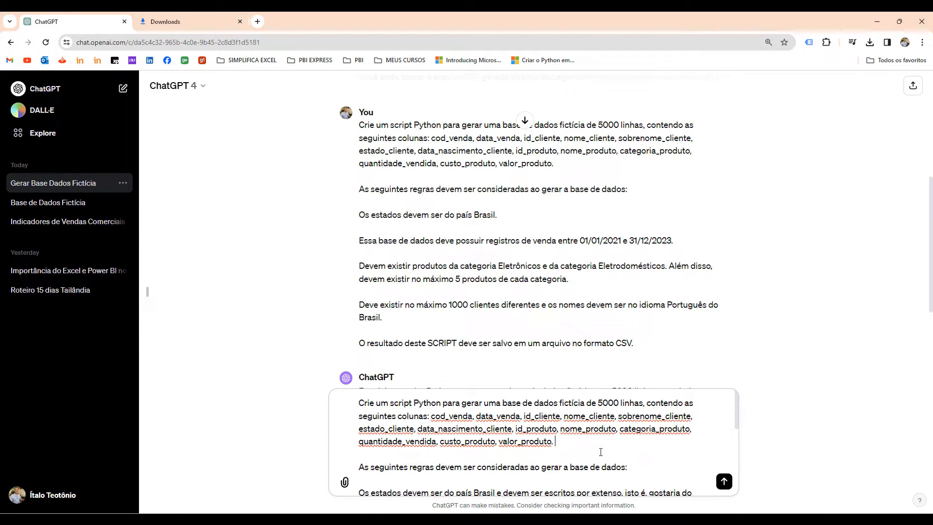
Add as the first rule in the drafted prompt: "As colunas devem ser criadas na ordem indicada anteriormente.".
left_click(635, 469)
key("Return")
key("Return")
type("As c")
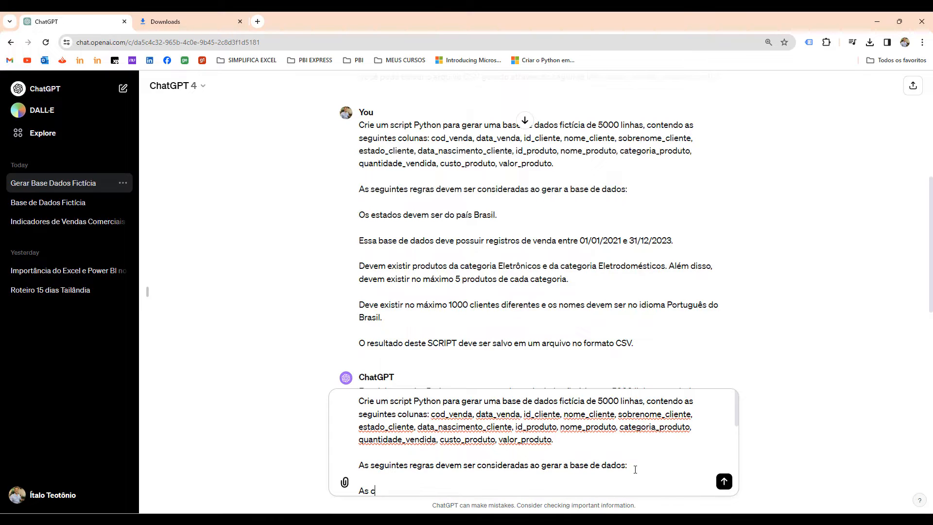
type("olunas devem ser criadas na ordem indicada a")
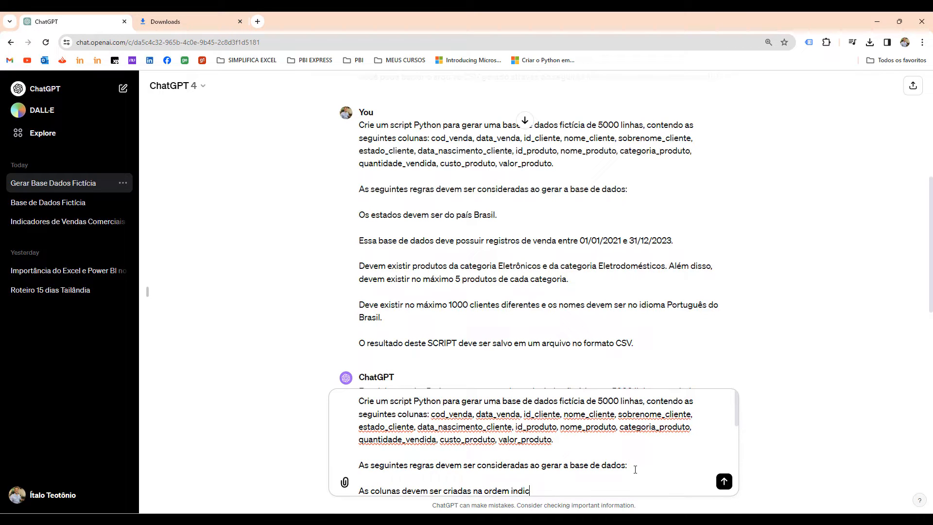
type("nteriormente.")
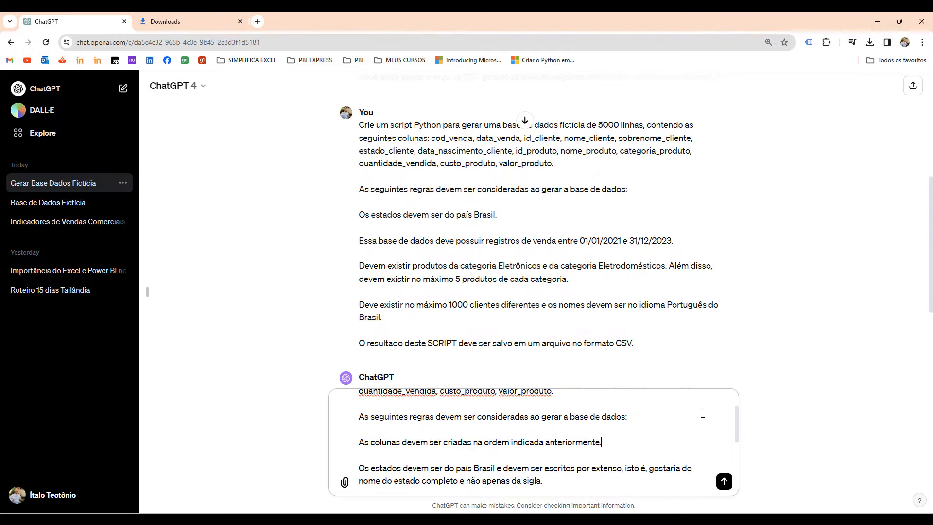
Send the revised prompt and download the generated dados_vendas_ficticios_regras_atualizadas.csv.
left_click(724, 481)
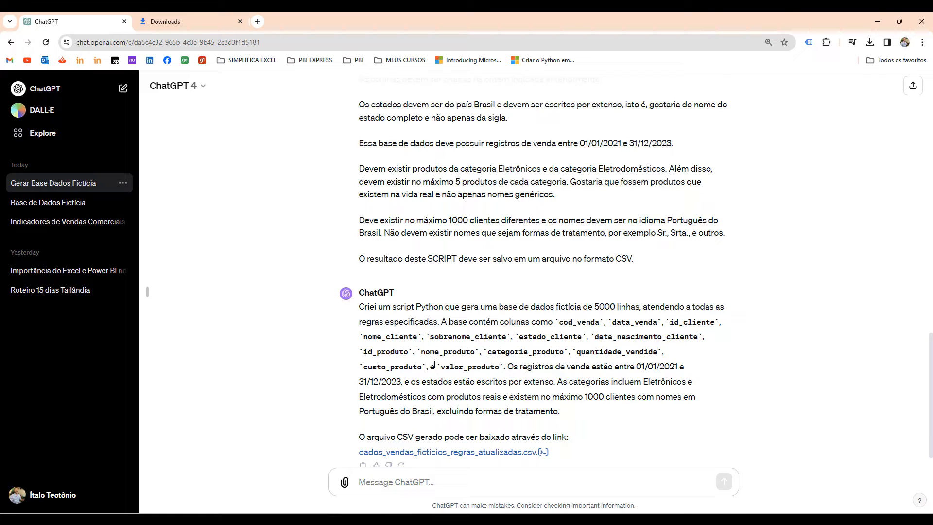
scroll(437, 404, "down", 1)
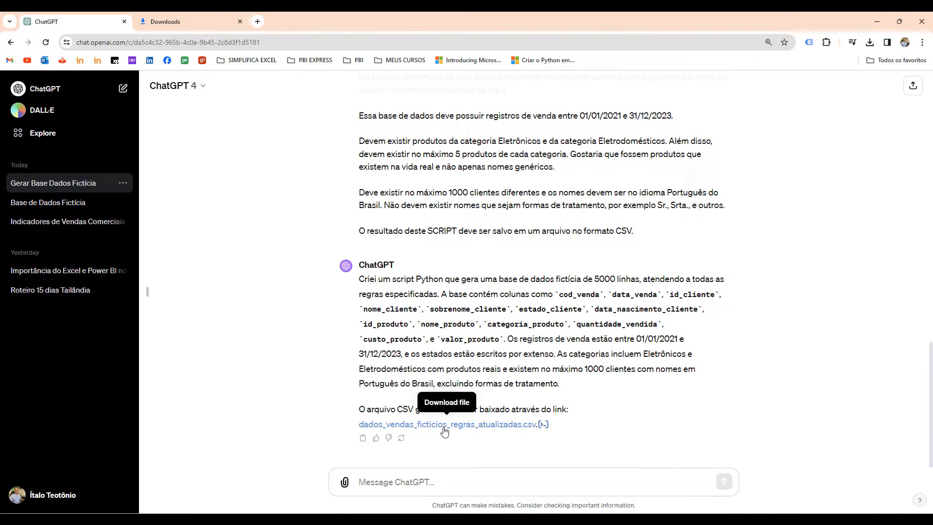
left_click(444, 426)
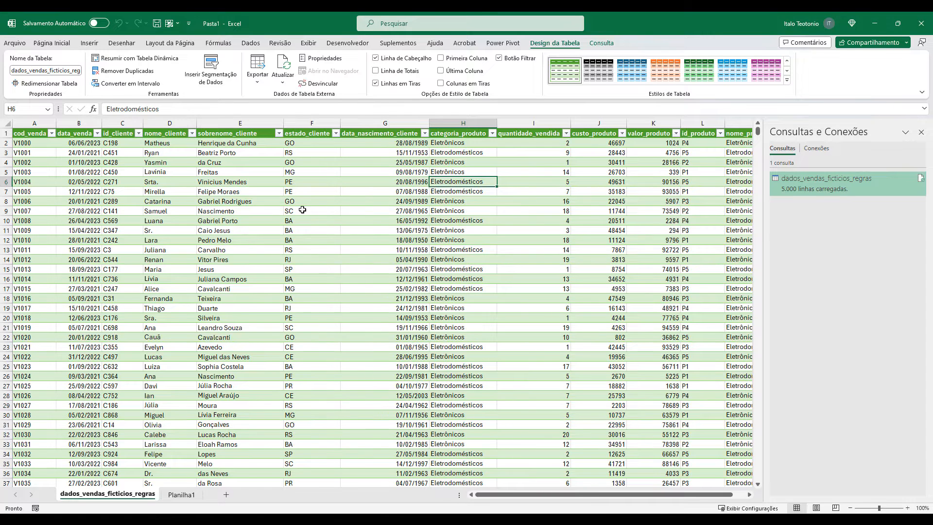
In Excel, create a new workbook and load dados_vendas_ficticios_regras_atualizadas.csv from Downloads into it through a text/CSV data import.
key("ctrl+n")
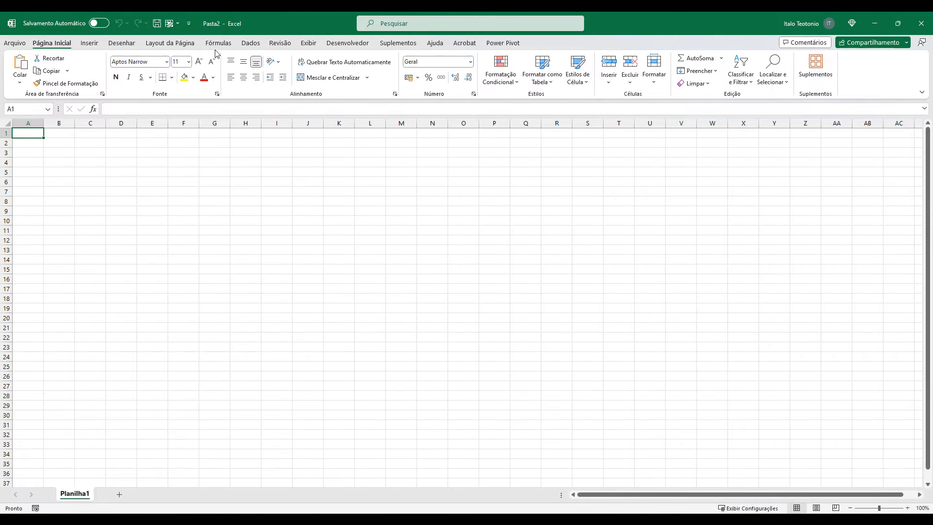
left_click(251, 43)
left_click(21, 68)
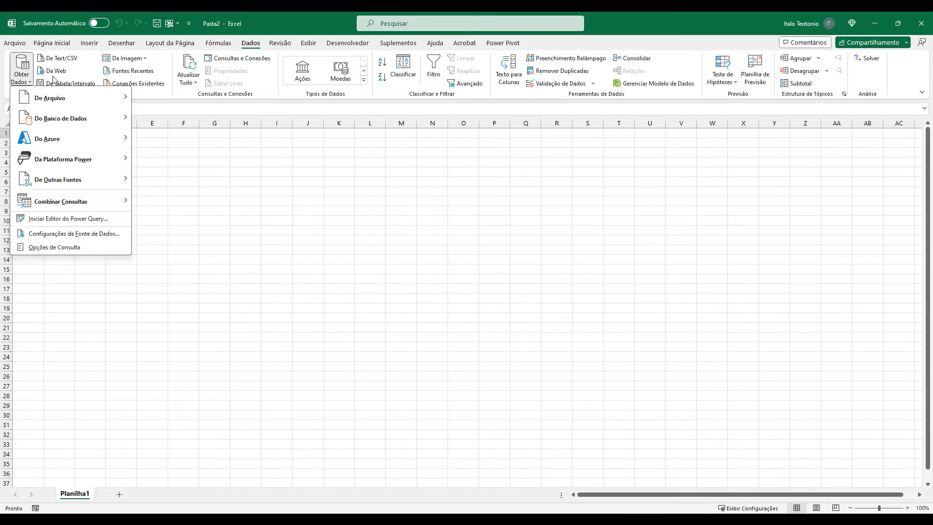
mouse_move(87, 99)
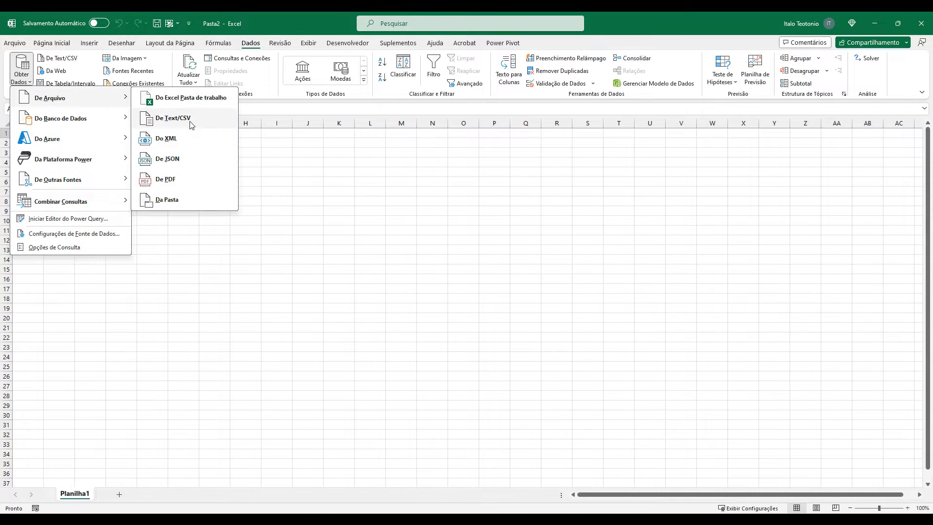
left_click(191, 124)
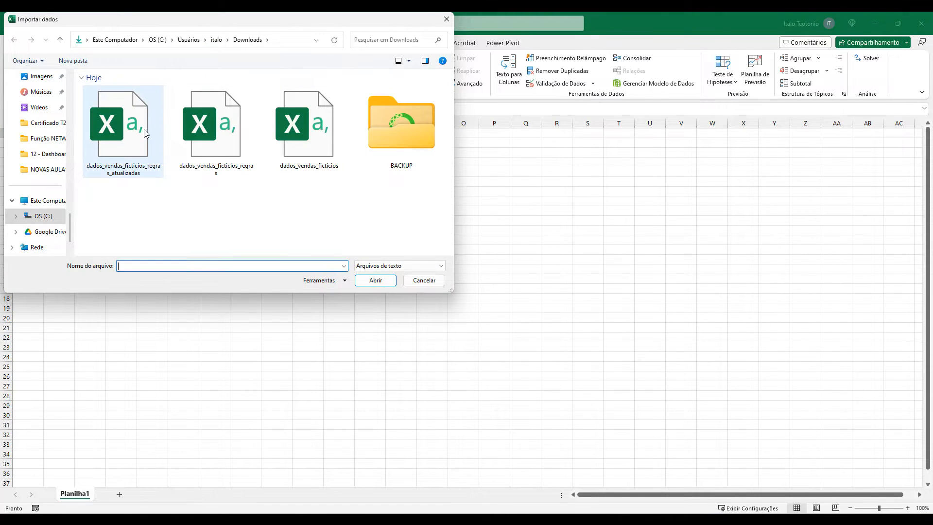
double_click(130, 143)
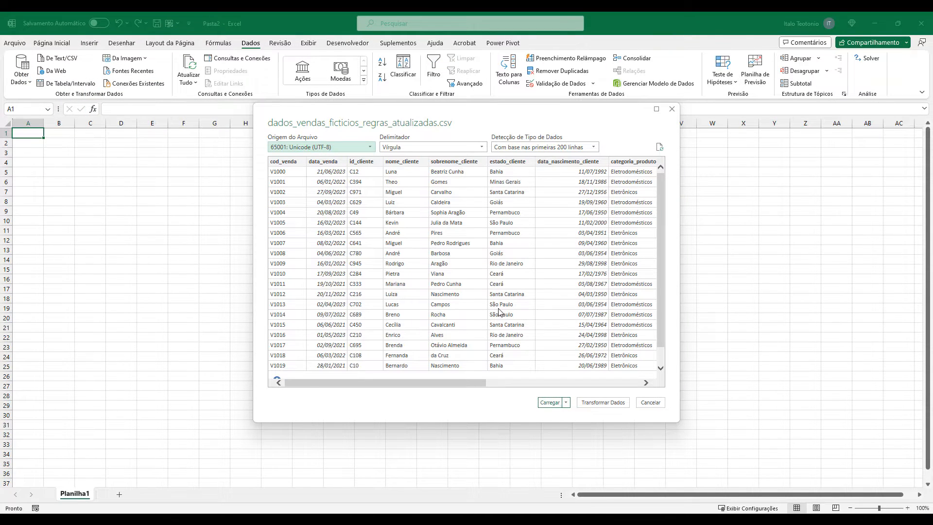
left_click(551, 403)
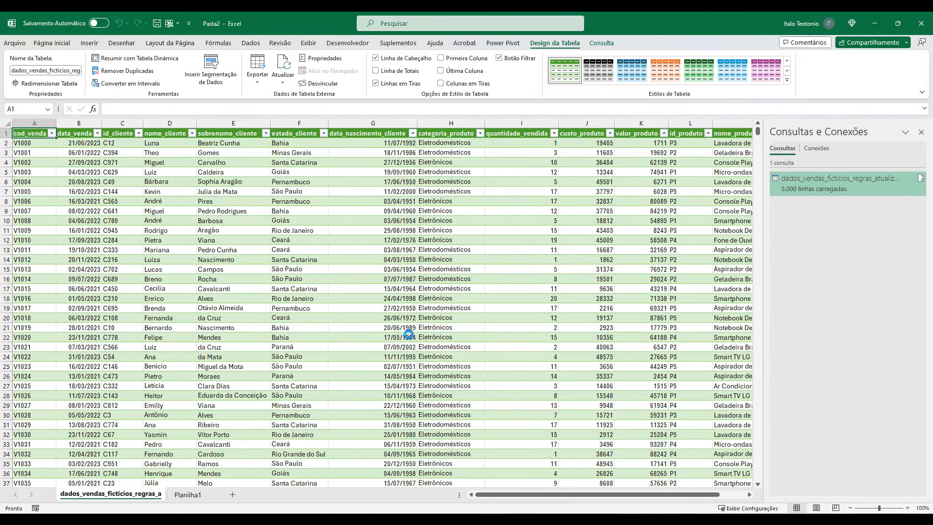
Review the cod_venda, data_venda and id_cliente columns of the imported table in turn.
left_click(36, 121)
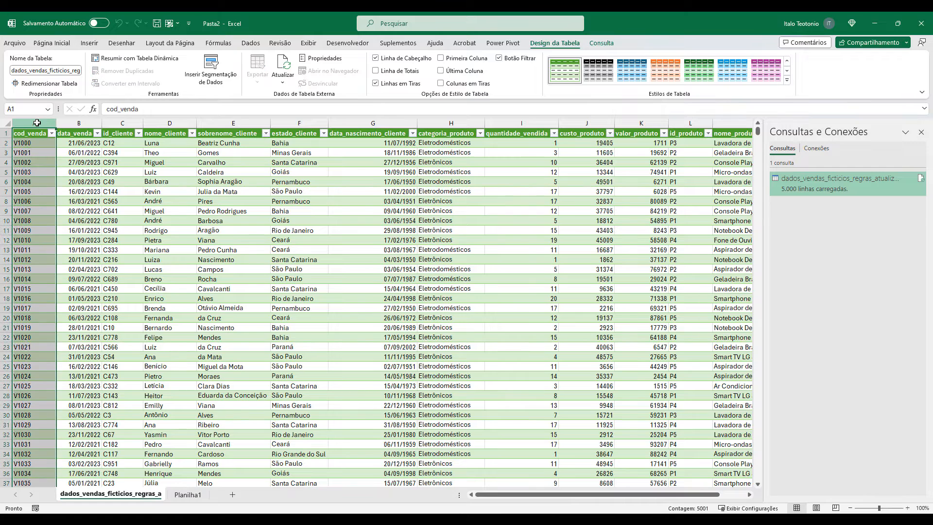
left_click(80, 123)
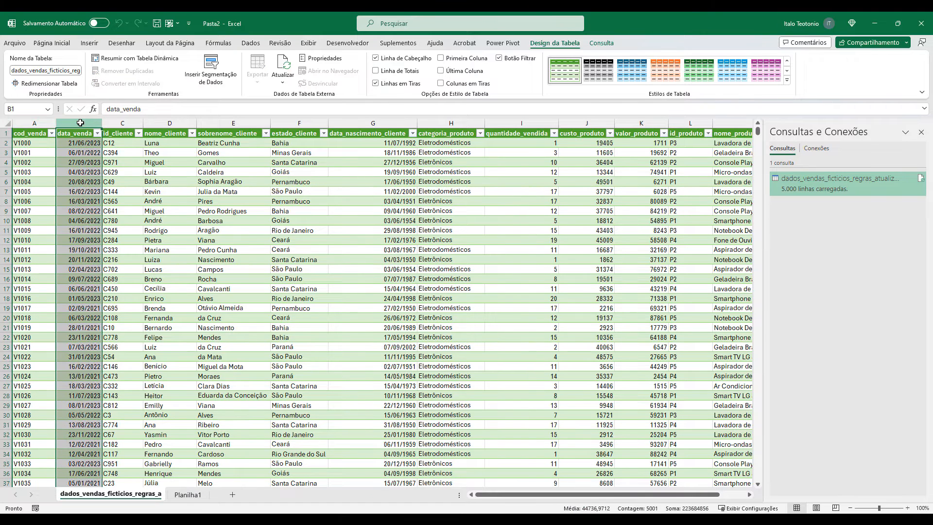
left_click(115, 124)
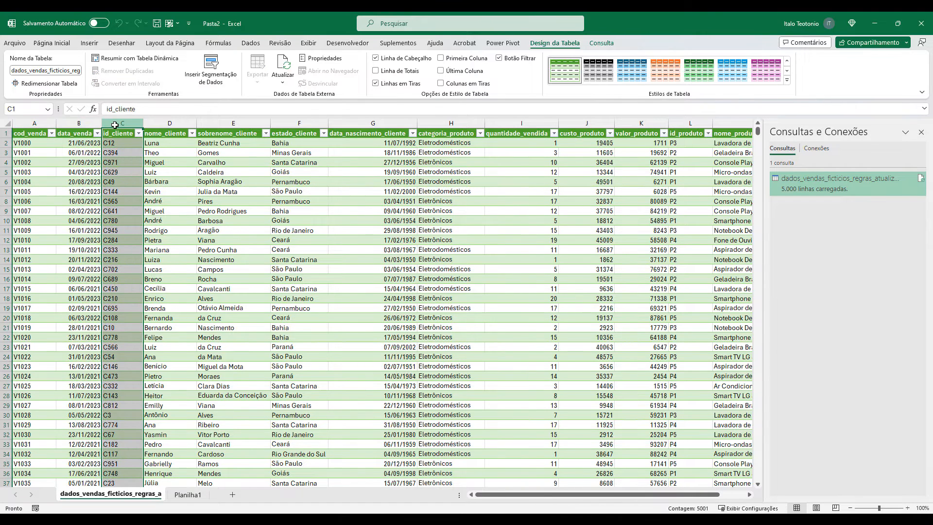
Search the nome_cliente filter for "sr" to check for forms of address, leaving the table unfiltered.
left_click(189, 144)
scroll(183, 151, "down", 2)
scroll(182, 152, "down", 1)
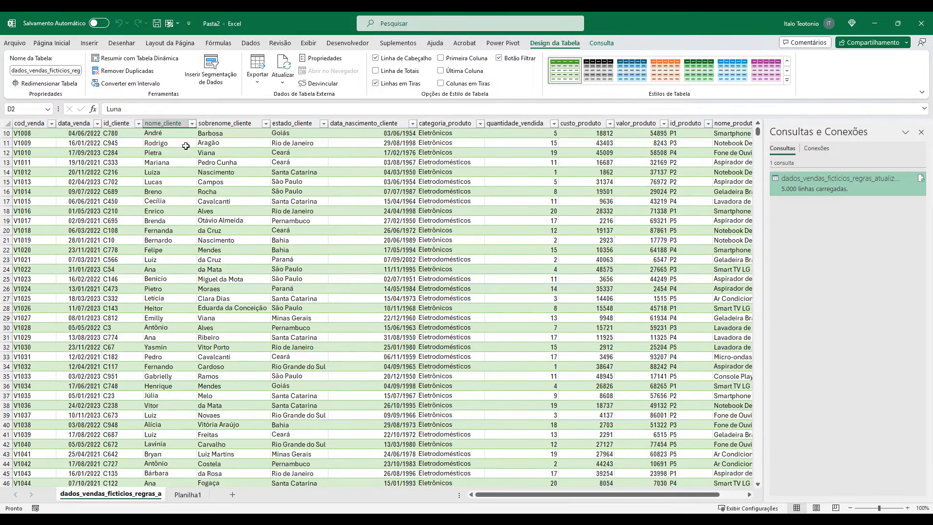
left_click(192, 124)
left_click(155, 239)
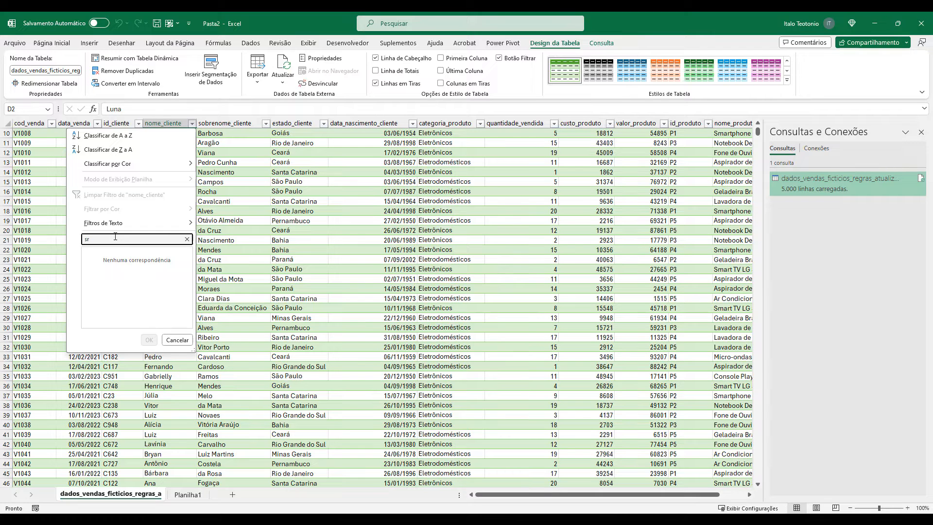
left_click(181, 339)
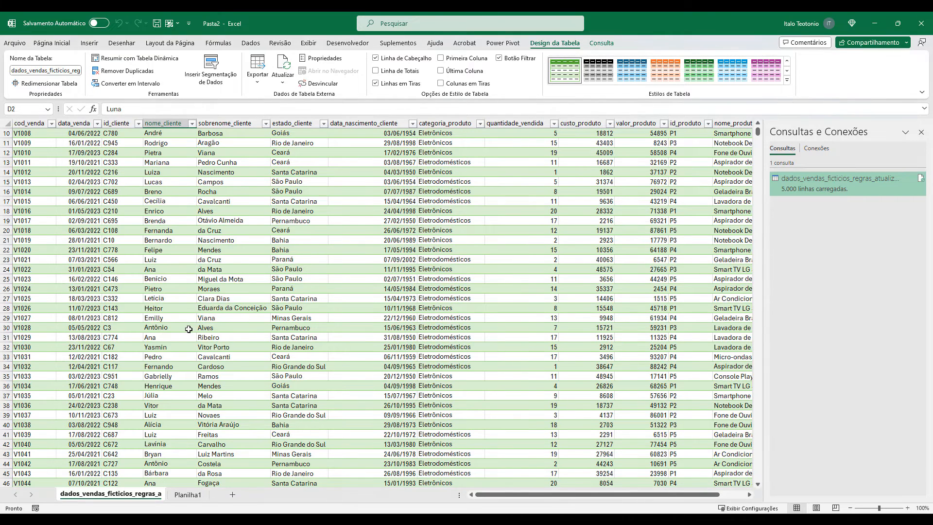
scroll(188, 331, "up", 3)
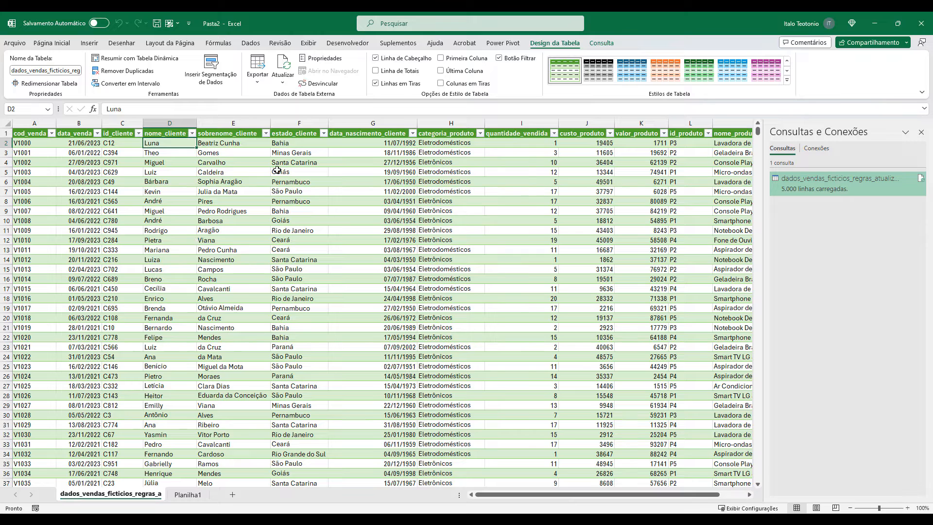
Review the estado_cliente filter values to check how the states are written, without applying a filter.
left_click(324, 134)
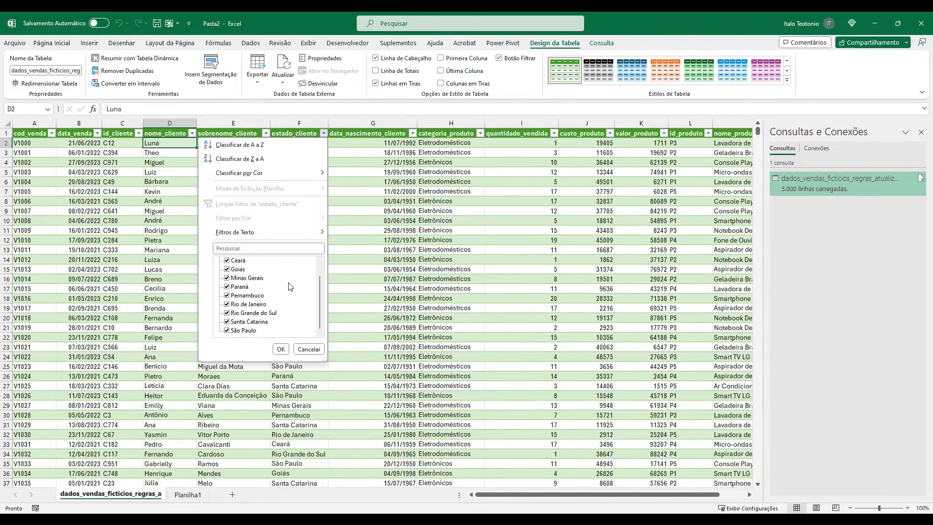
scroll(252, 288, "down", 1)
left_click(309, 350)
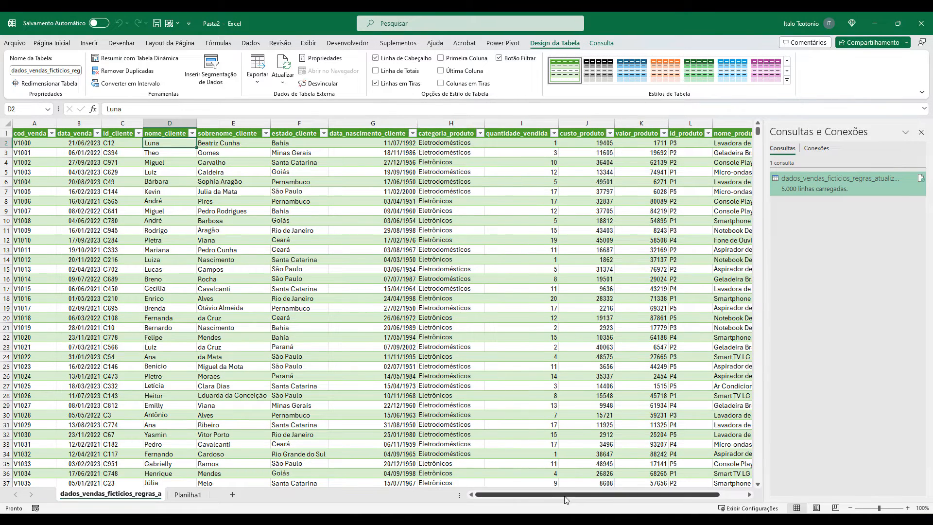
Check the nome_produto column for real-life product names and review the order of the table's columns.
left_click_drag(564, 502, 590, 502)
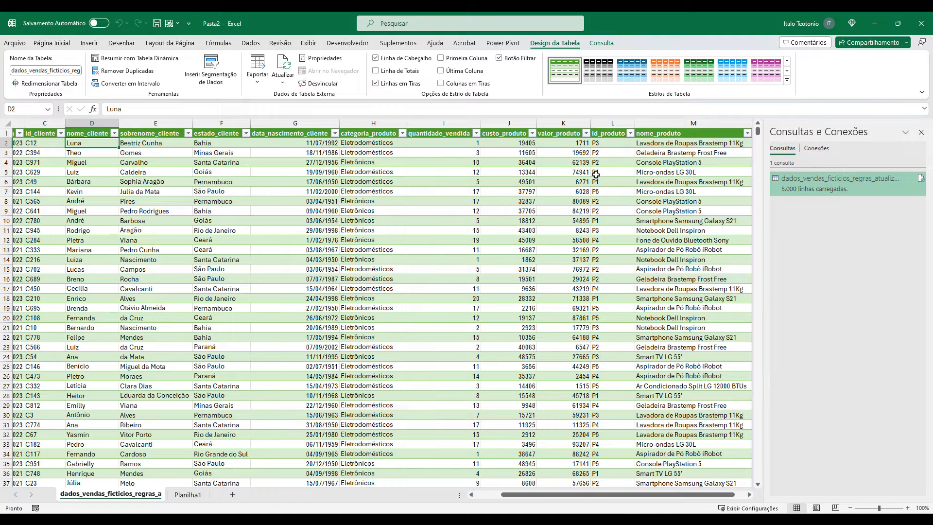
left_click(663, 143)
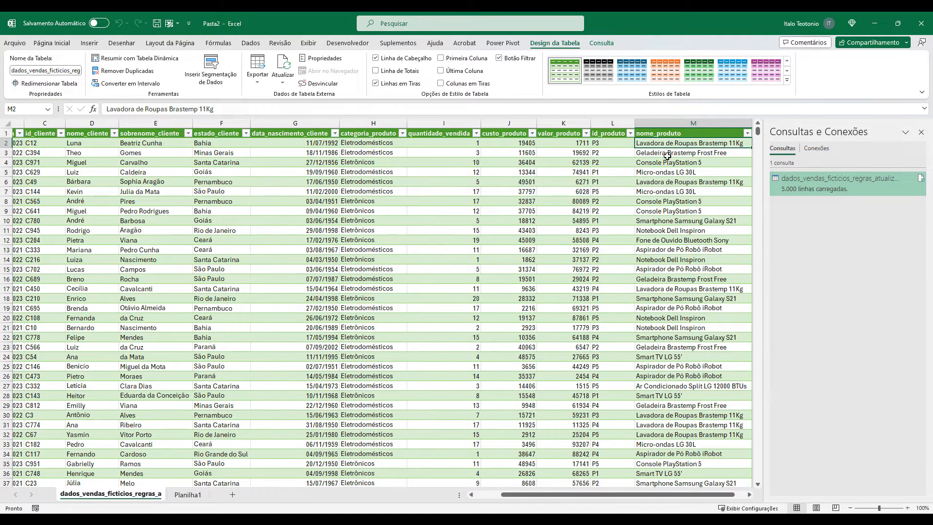
left_click(655, 201)
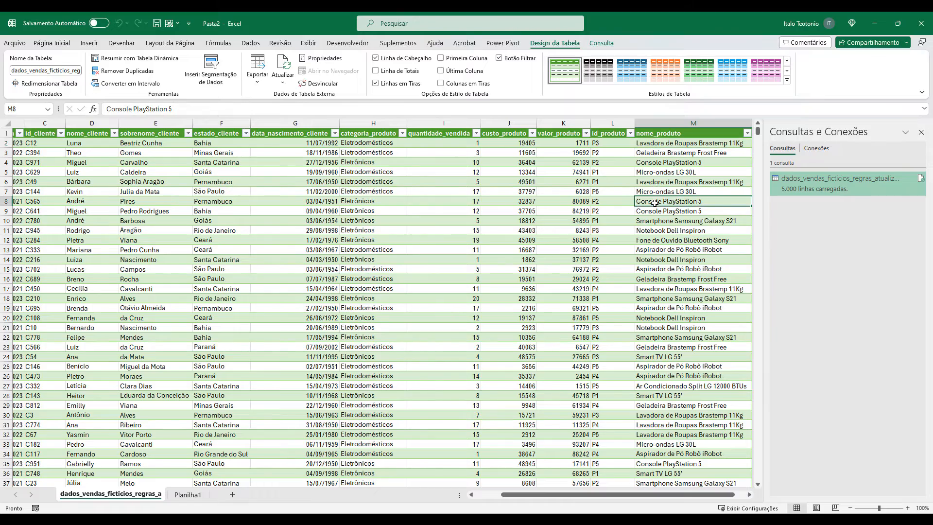
scroll(658, 209, "down", 3)
scroll(662, 213, "down", 14)
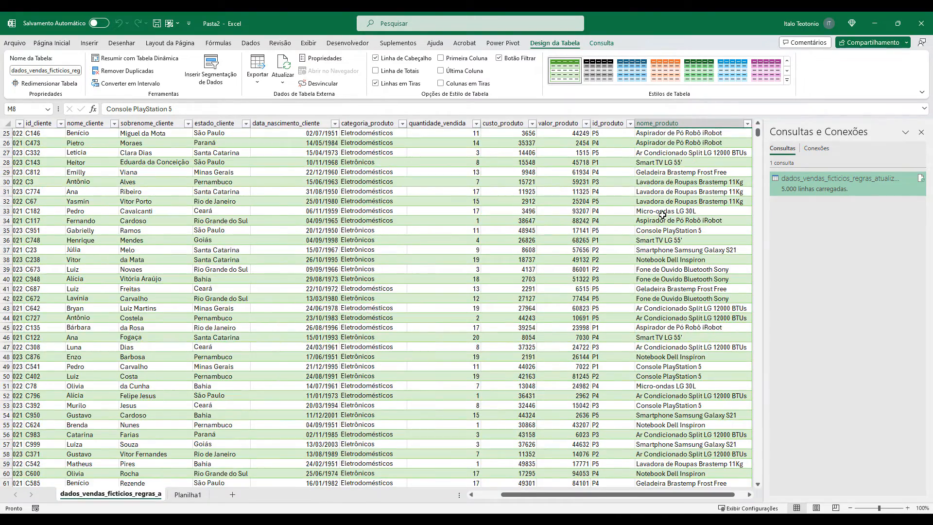
scroll(662, 215, "up", 17)
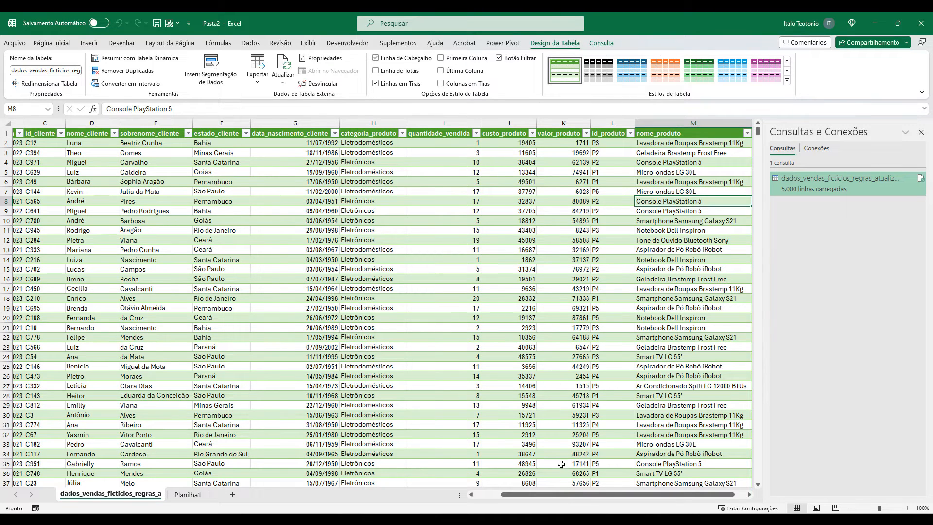
left_click_drag(567, 496, 597, 500)
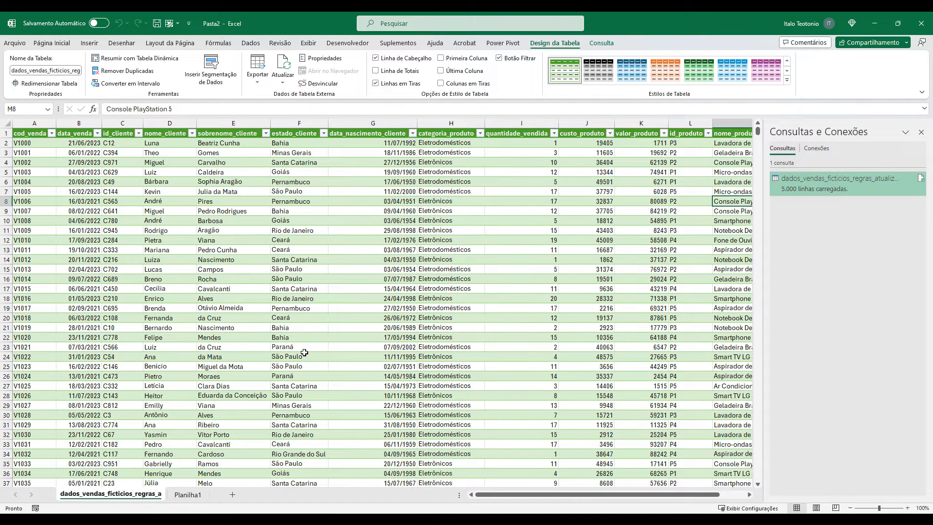
left_click_drag(539, 497, 565, 496)
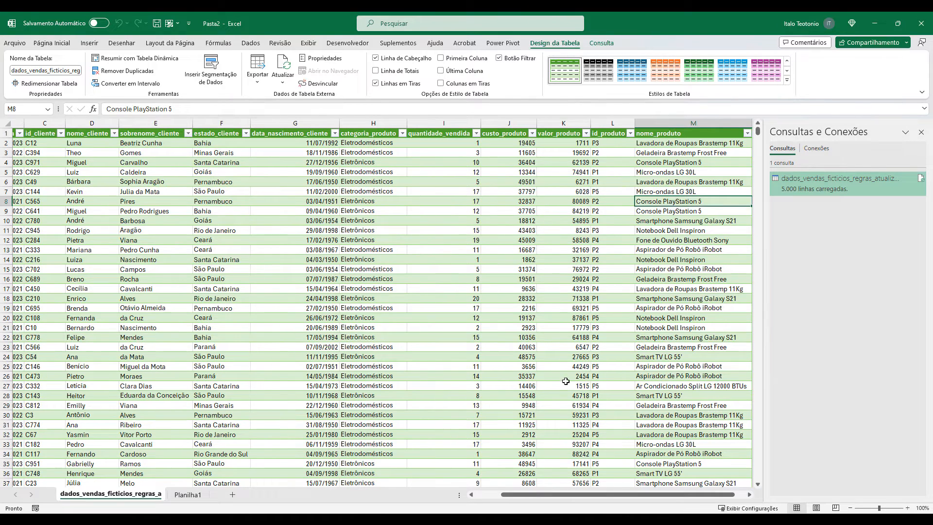
Close the Pasta2 and Pasta1 workbooks without saving either one.
left_click(921, 23)
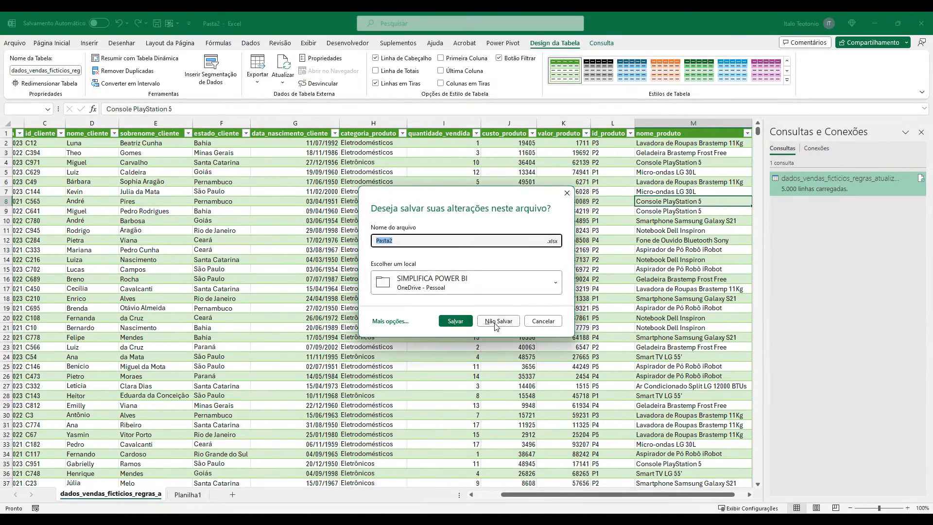
left_click(496, 324)
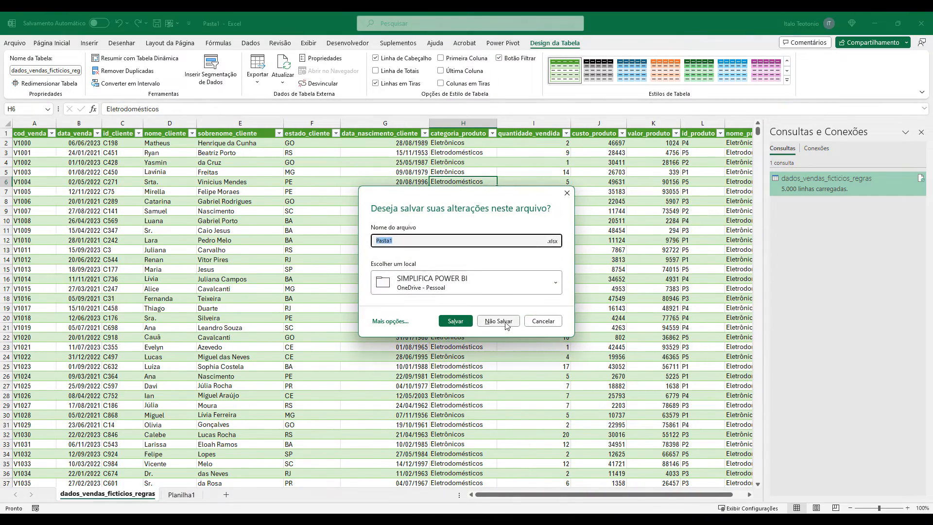
left_click(504, 323)
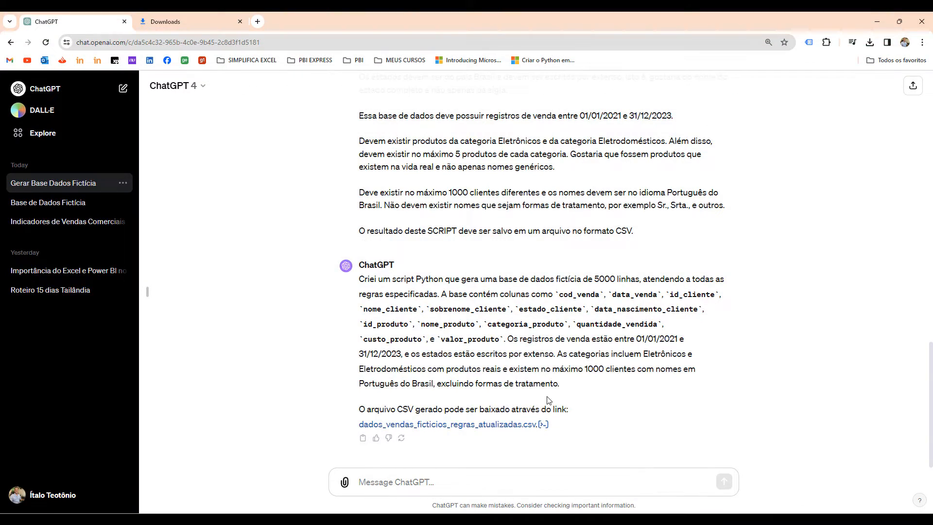
Open dados_vendas_ficticios_regras_atualizadas.csv directly from the Downloads folder in Excel and fit column A's width to its contents.
left_click(579, 457)
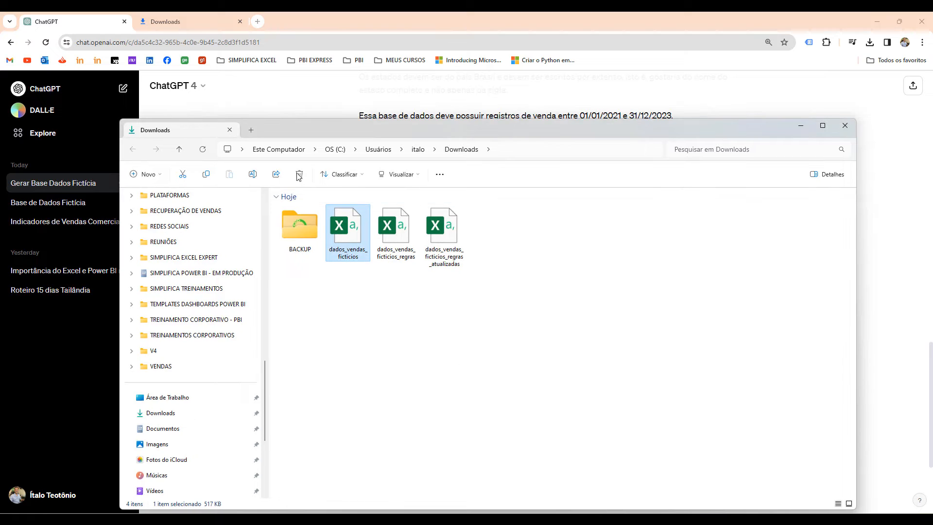
left_click(822, 125)
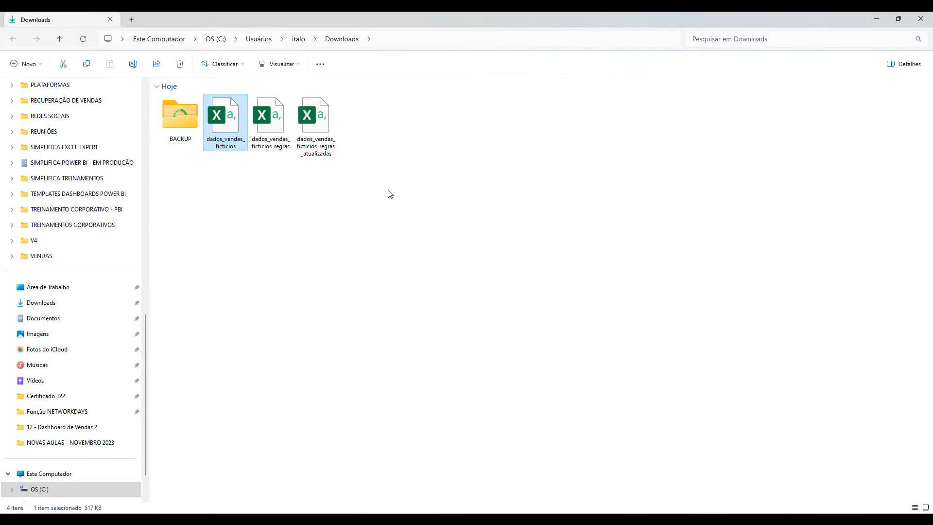
double_click(309, 121)
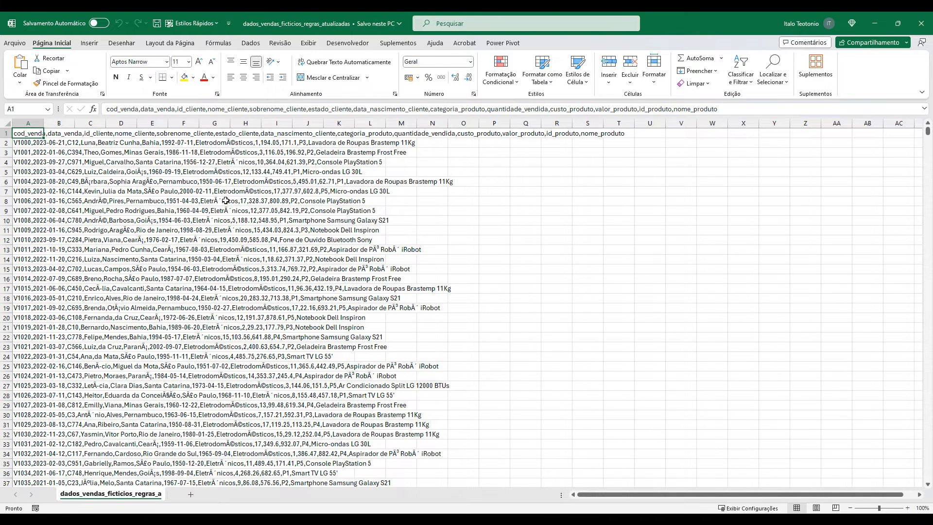
double_click(42, 126)
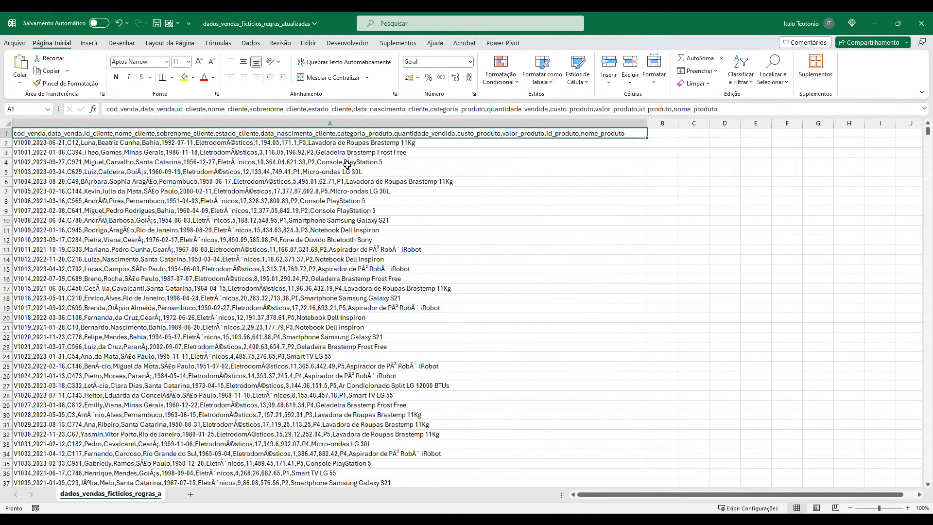
Examine how the decimal numbers and comma separators are written in the raw CSV rows of the open file.
scroll(277, 146, "up", 3)
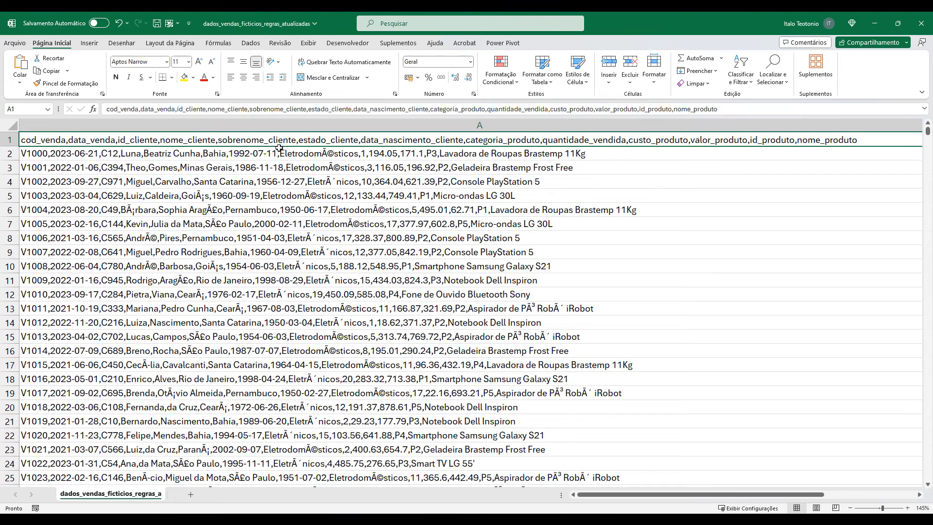
left_click(350, 157)
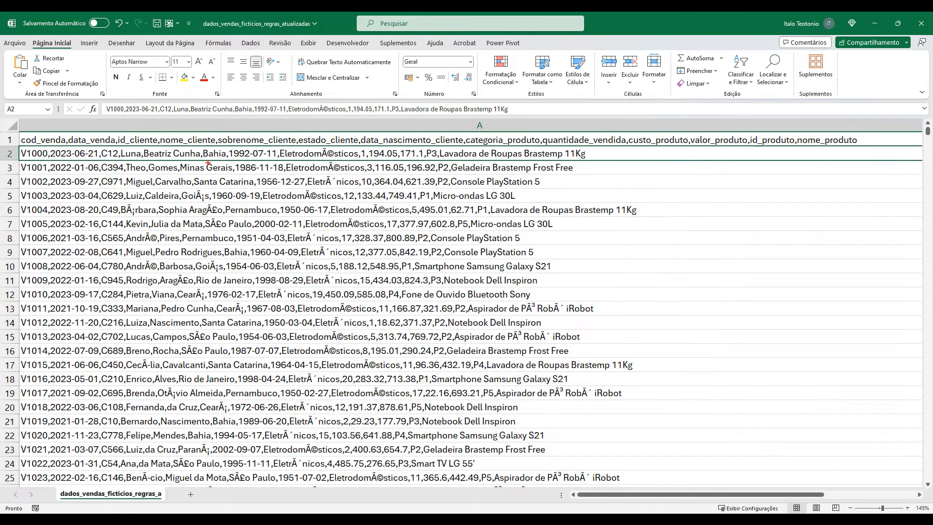
left_click_drag(473, 157, 428, 181)
left_click_drag(368, 146, 399, 159)
left_click_drag(425, 146, 400, 161)
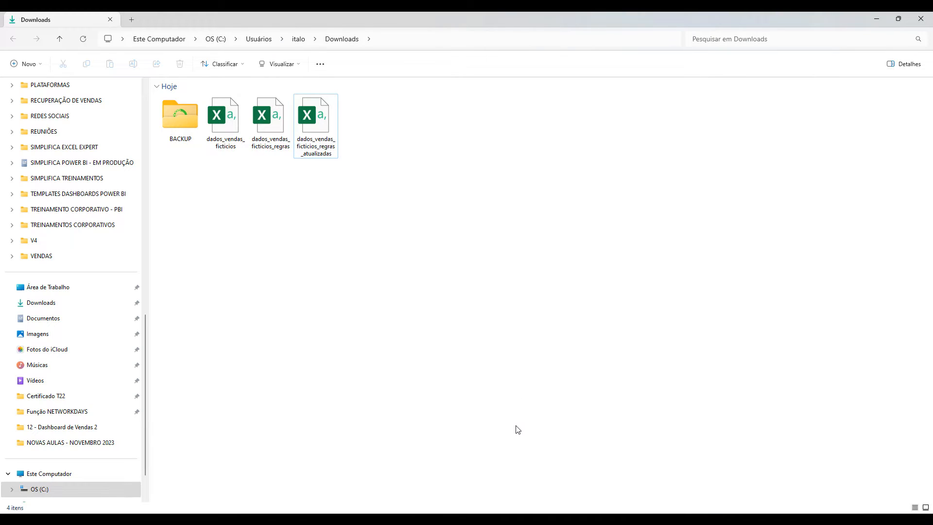
Switch to ChatGPT and copy the whole last prompt into a new message.
left_click(514, 521)
scroll(584, 279, "up", 2)
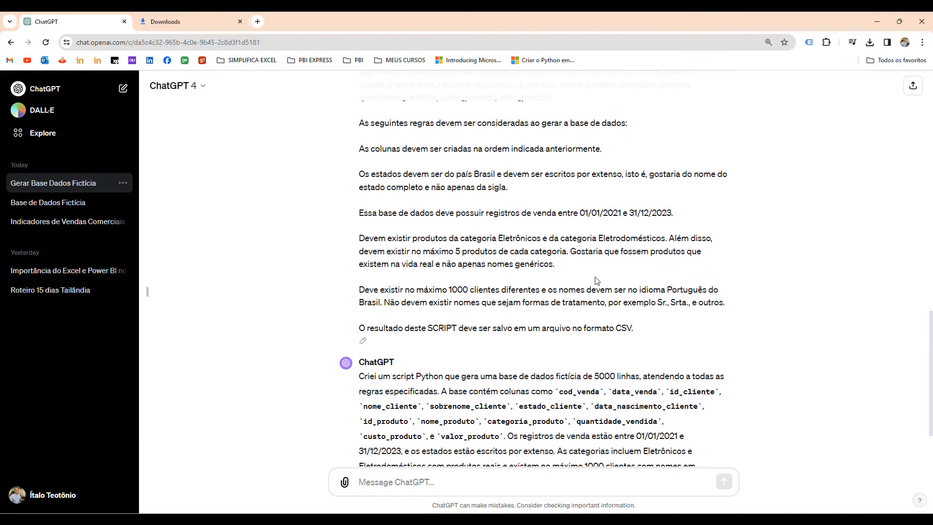
left_click_drag(635, 327, 360, 159)
key("ctrl+c")
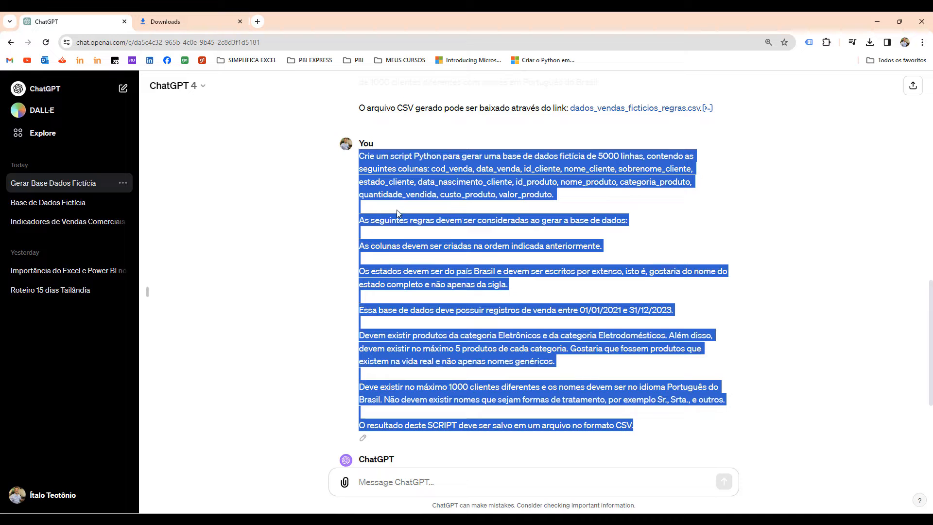
scroll(436, 381, "down", 4)
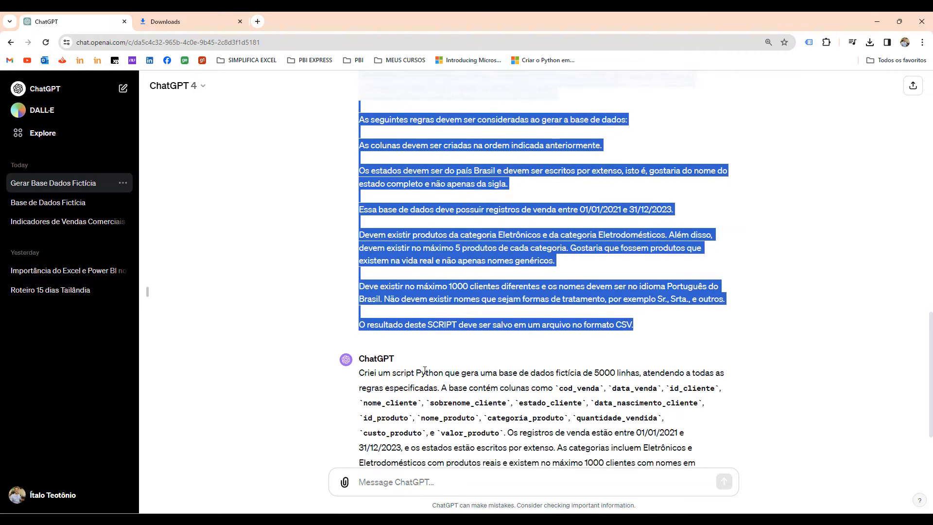
left_click(394, 478)
key("ctrl+v")
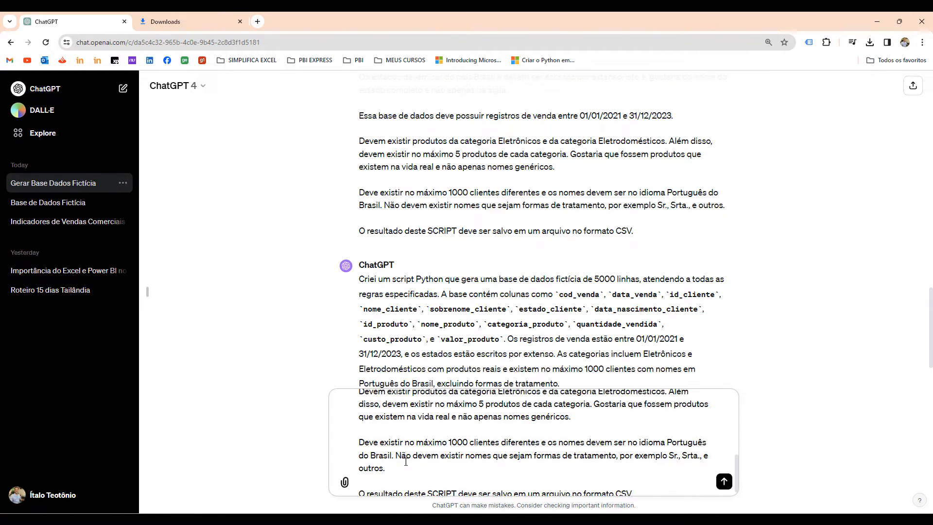
Extend the column-order rule with ", isto é:" and the full column list from cod_venda to valor_produto, copied from the first paragraph.
scroll(414, 451, "up", 3)
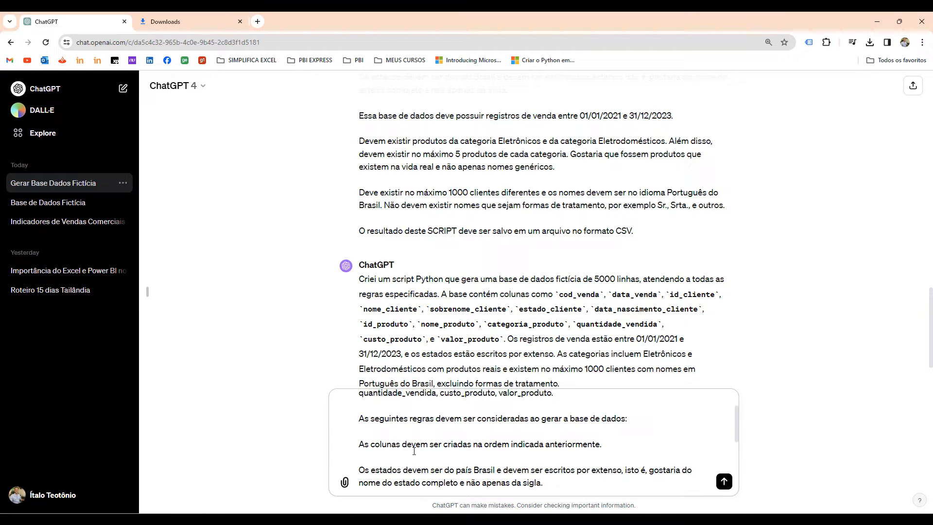
scroll(414, 451, "up", 2)
scroll(414, 451, "down", 2)
type(", isto é")
scroll(526, 423, "up", 1)
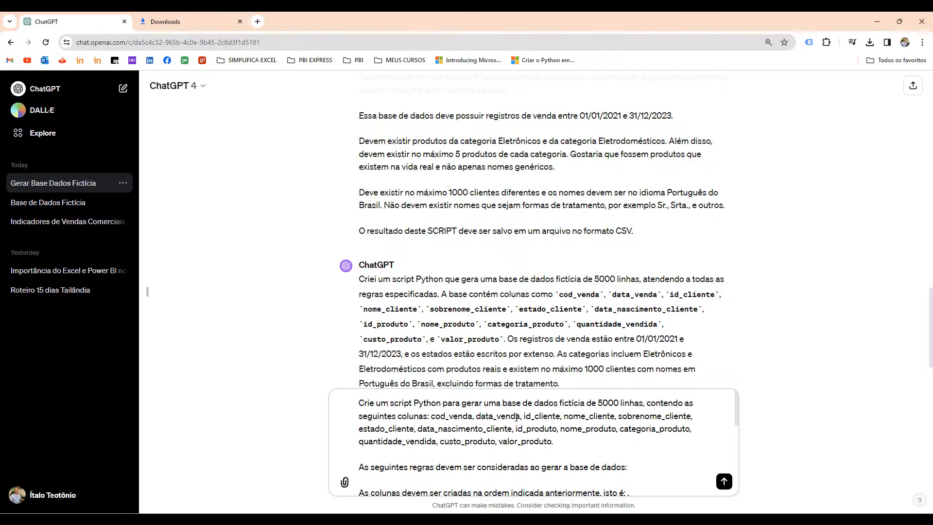
left_click_drag(434, 416, 552, 440)
scroll(630, 423, "down", 2)
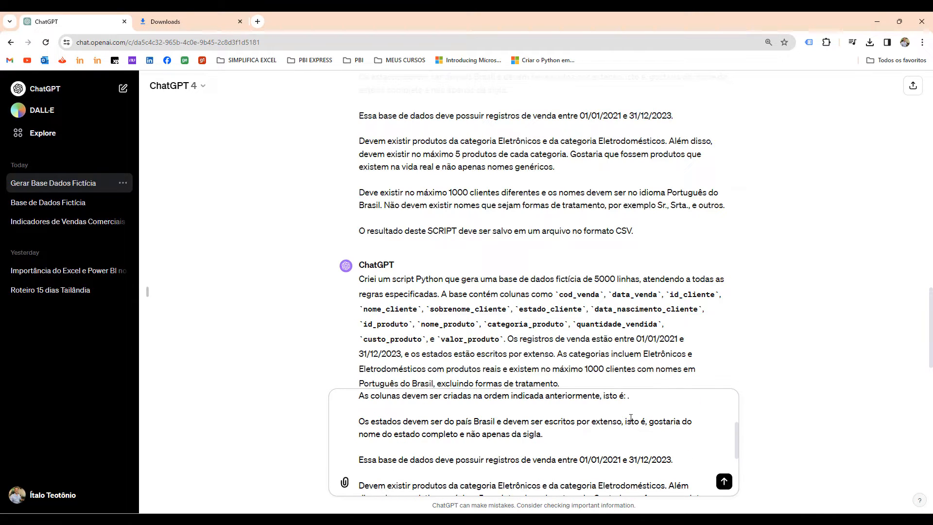
type("cod_venda, data_venda, id_cliente, nome_cliente, sobrenome_cliente, estado_cliente, data_nascimento_cliente, id_produto, nome_produto, categoria_prpduto, quantidade_vendida, custo_produto, valor_produto.")
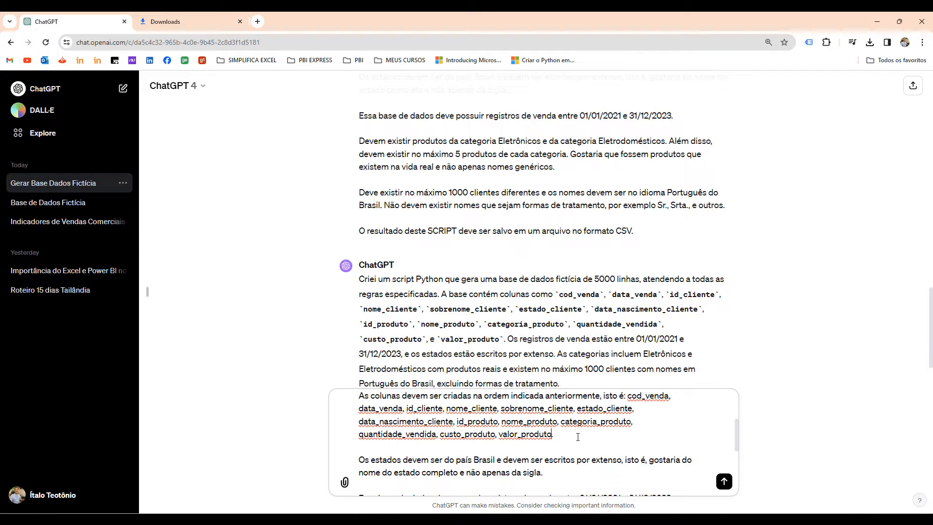
key("BackSpace")
Add a new paragraph after the product-category rule: "O valor_produto deve se basear em valores reais do respectivo item.".
scroll(524, 454, "down", 2)
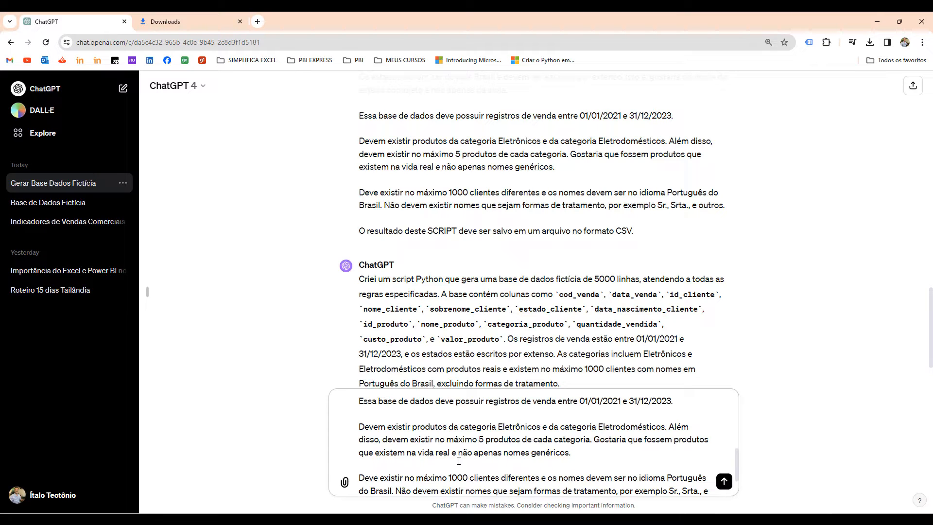
scroll(588, 457, "down", 1)
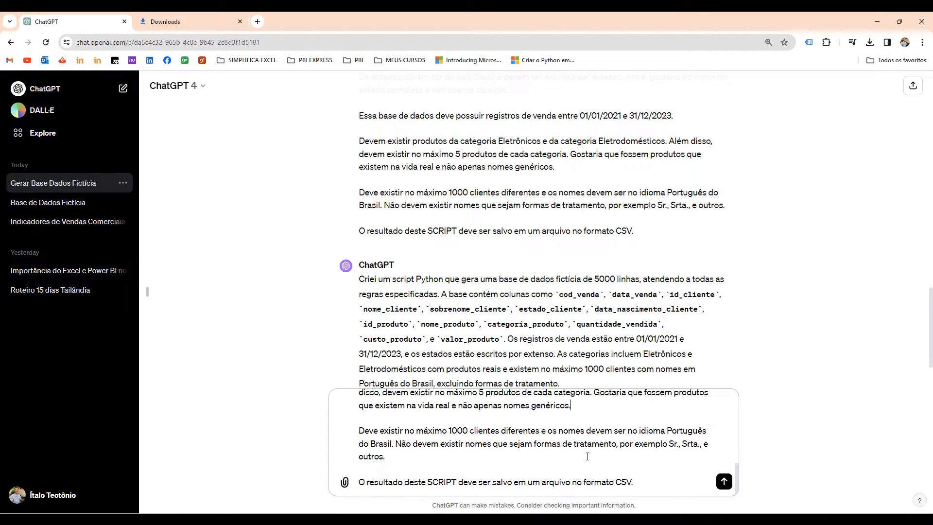
key("shift+Return")
key("shift+Return")
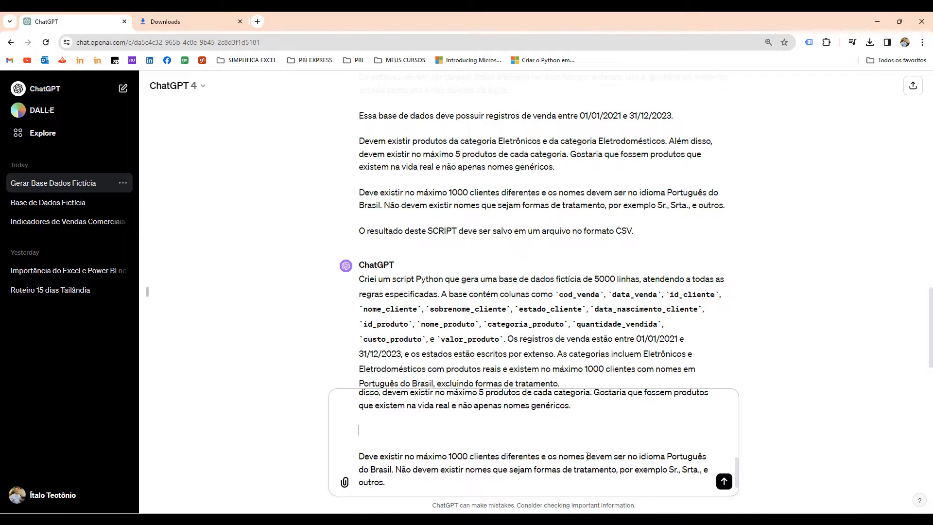
type("O valor_produto deve se basear em valores reais")
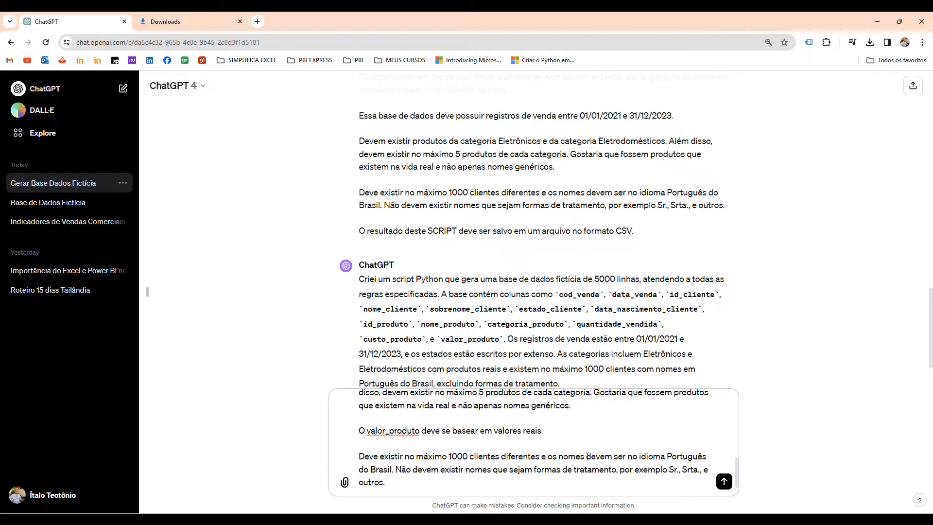
type(" do respectivo item. Já o custo_pro")
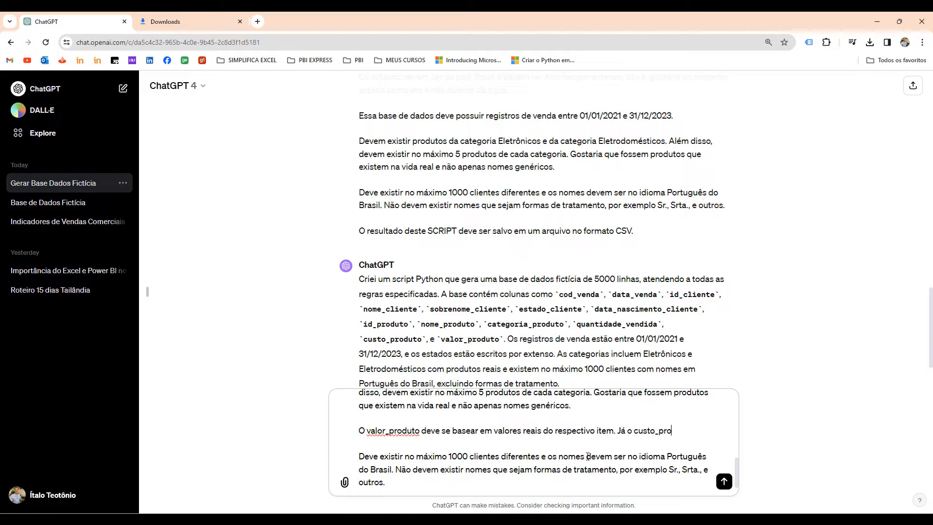
type("duto,")
Continue the new rule with "Já o custo_produto, deve ser entre 20% e 50% menor do que o valor_produto.".
key("shift+Return")
type("deve ser")
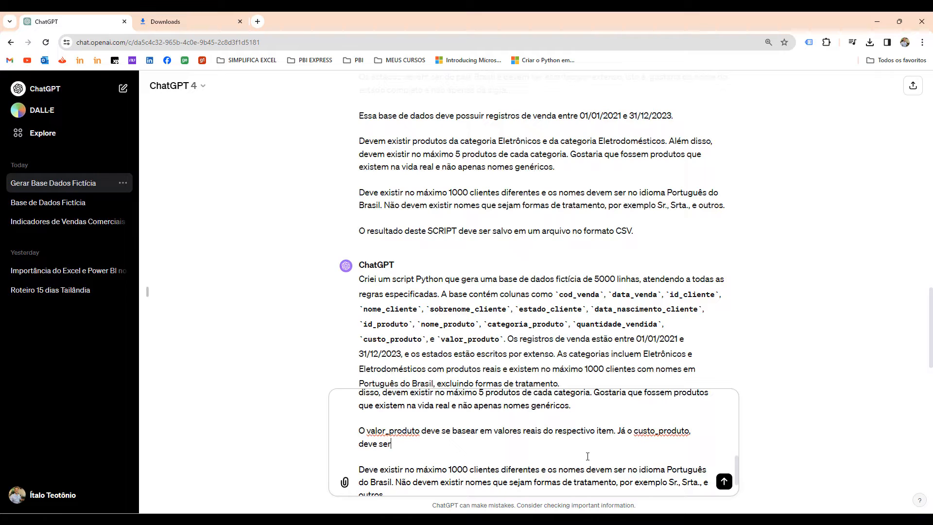
type(" entre 20% e 50% menor do que ")
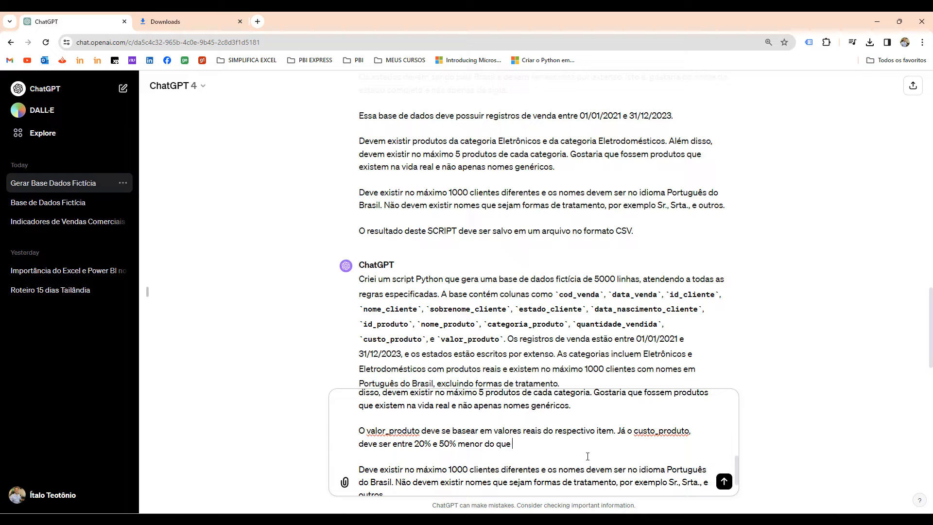
type("o valor_produto. Estes valores devem estar no formato PT-BR (p")
Add the number-format requirement "Estes valores devem estar no formato PT-BR (português do Brasil)." to the same paragraph.
type("o")
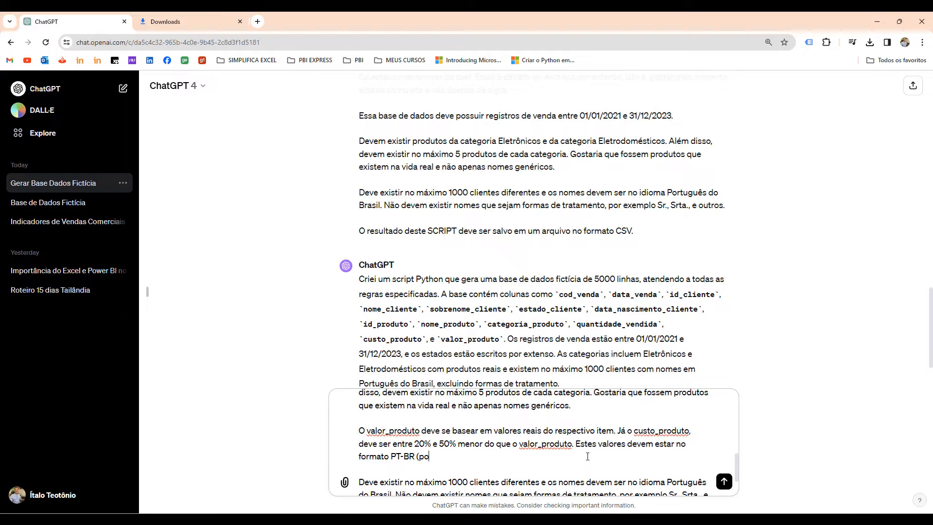
type("rtuguês do Brasil). Não é necessário indicad")
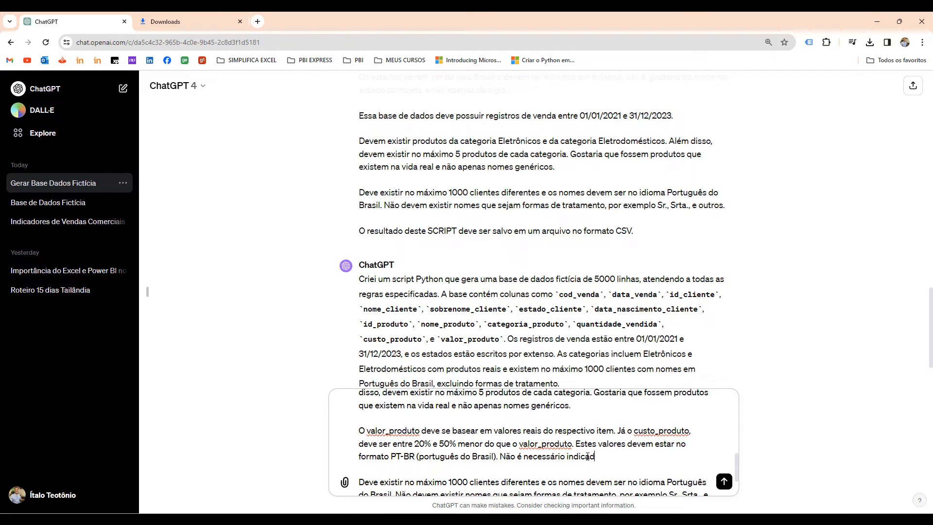
type(" separador de milhar")
Finish the paragraph with "Não é necessário indicar separador de milhar e não é necessário valores com casas decimais.".
type("e não")
type(" é necessário")
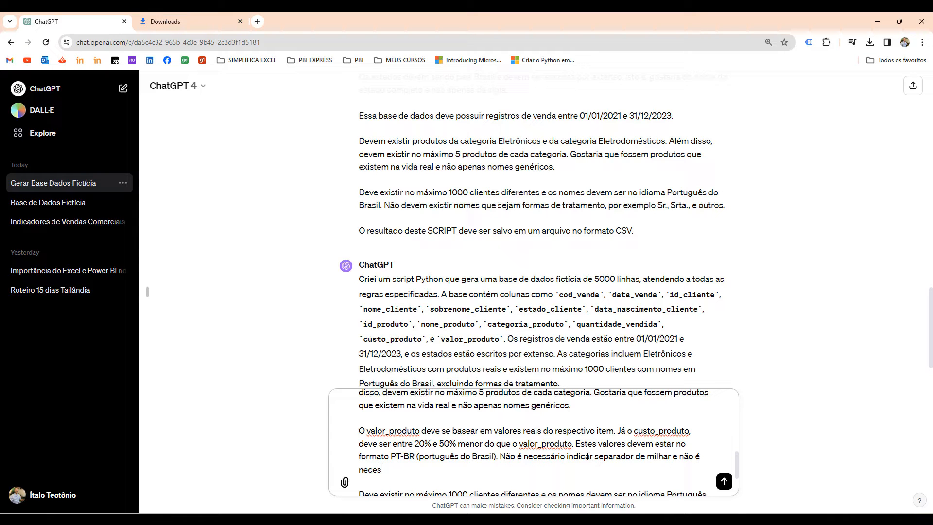
type(" valores com casas decimais.")
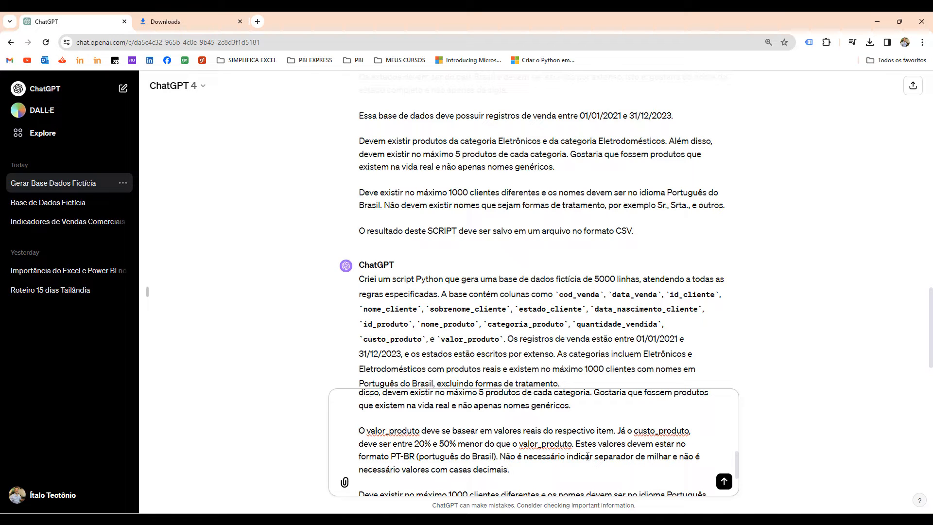
Send the revised prompt and regenerate the response after the analysis error.
scroll(900, 361, "down", 2)
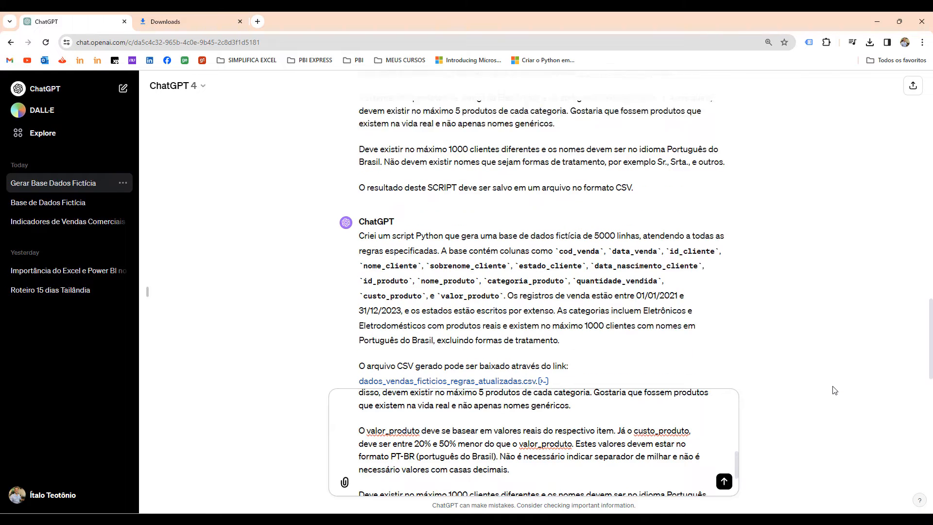
left_click(724, 481)
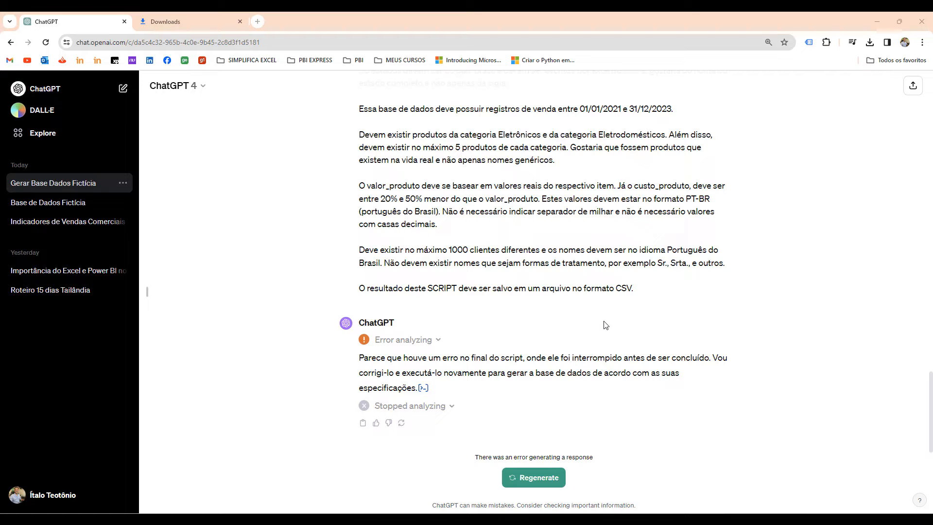
left_click(533, 481)
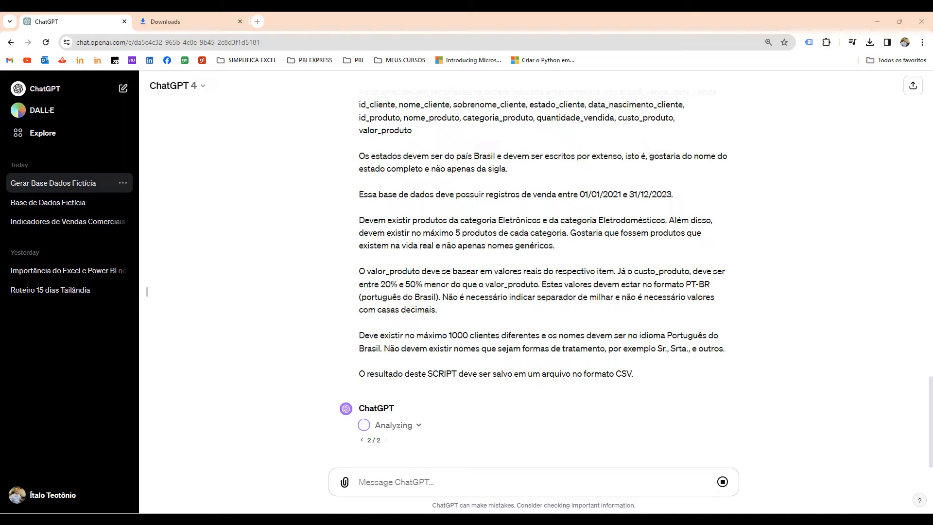
left_click(686, 400)
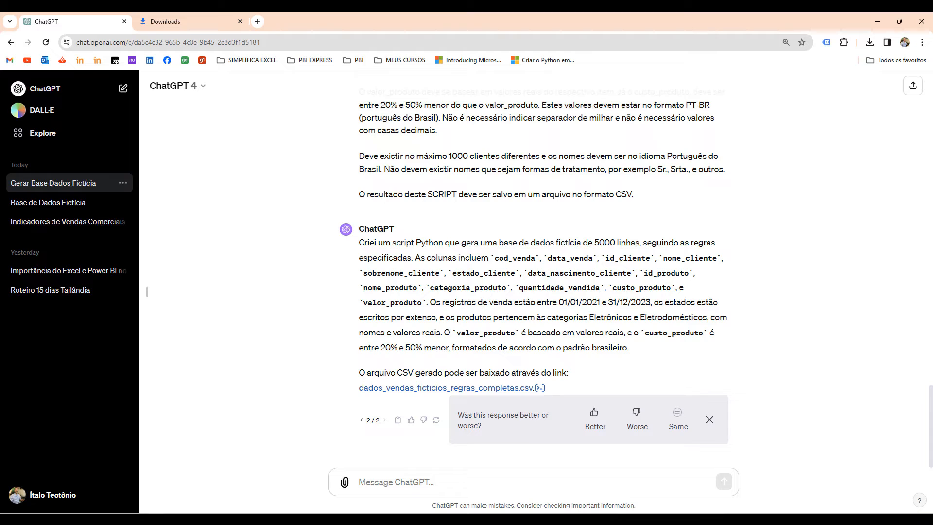
Download dados_vendas_ficticios_regras_completas.csv and close the dados_vendas_ficticios_regras_atualizadas workbook in Excel without saving.
left_click(461, 393)
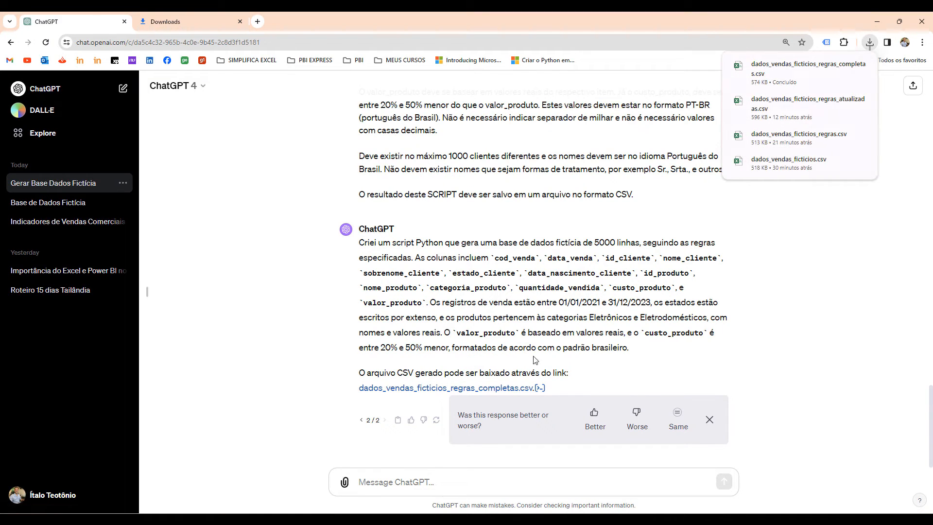
left_click(633, 520)
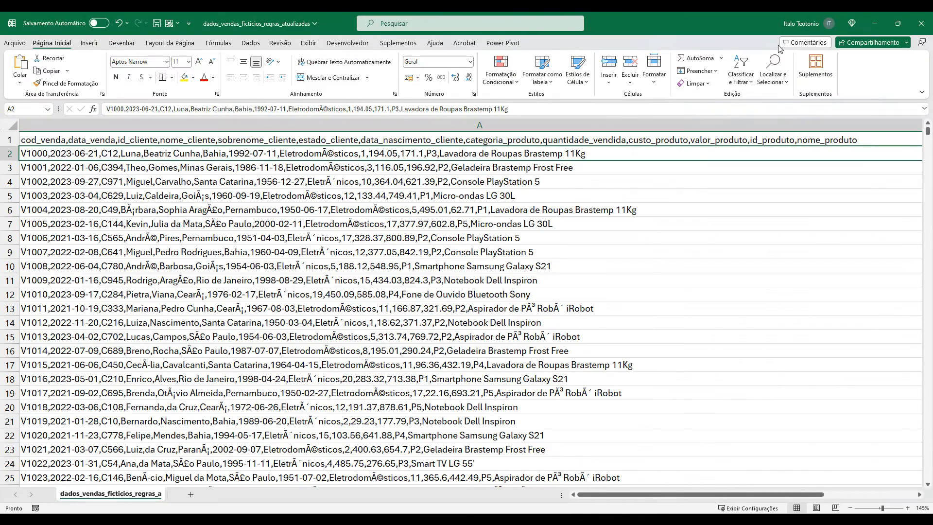
left_click(923, 22)
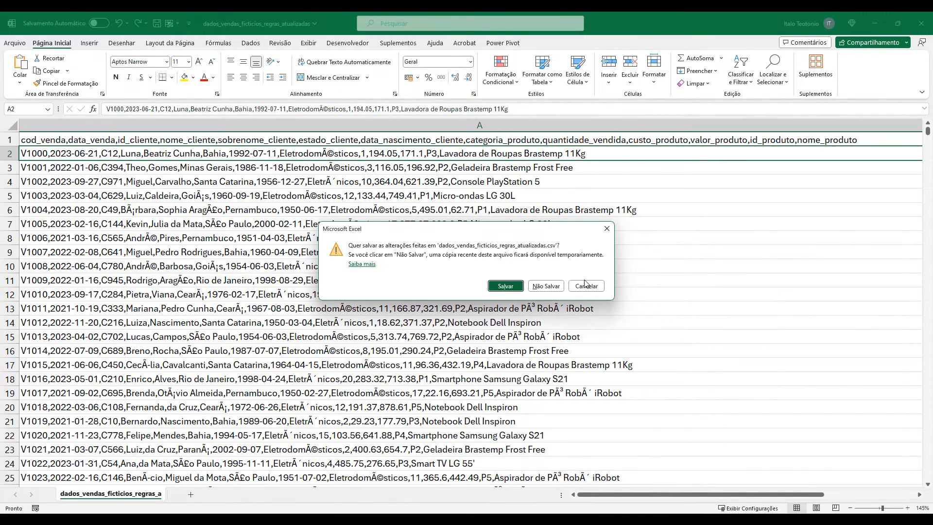
left_click(547, 285)
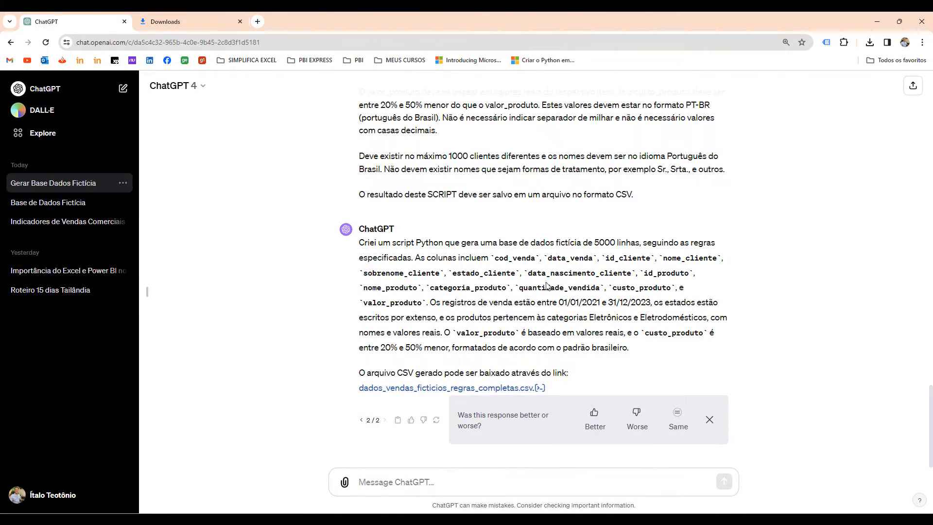
Import dados_vendas_ficticios_regras_completas.csv from Downloads into a new blank Excel workbook and load it as a table.
key("super")
left_click(439, 239)
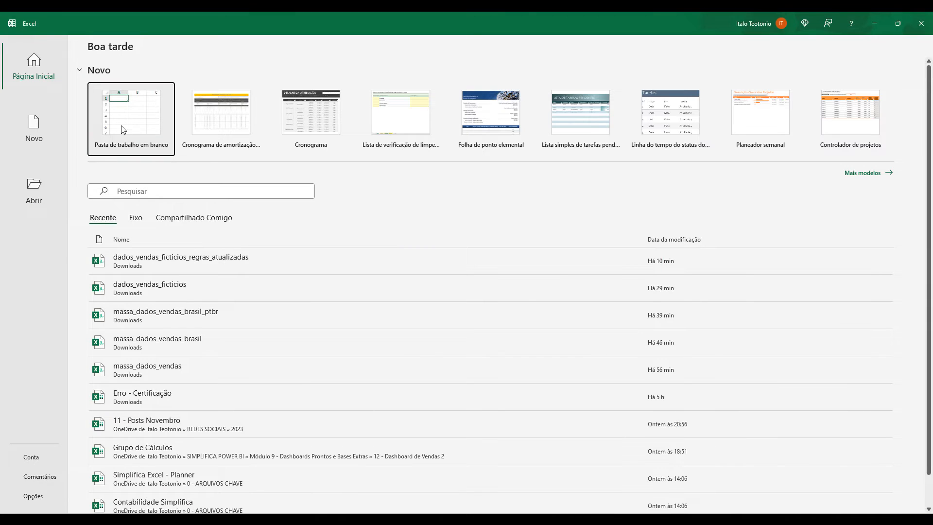
left_click(127, 121)
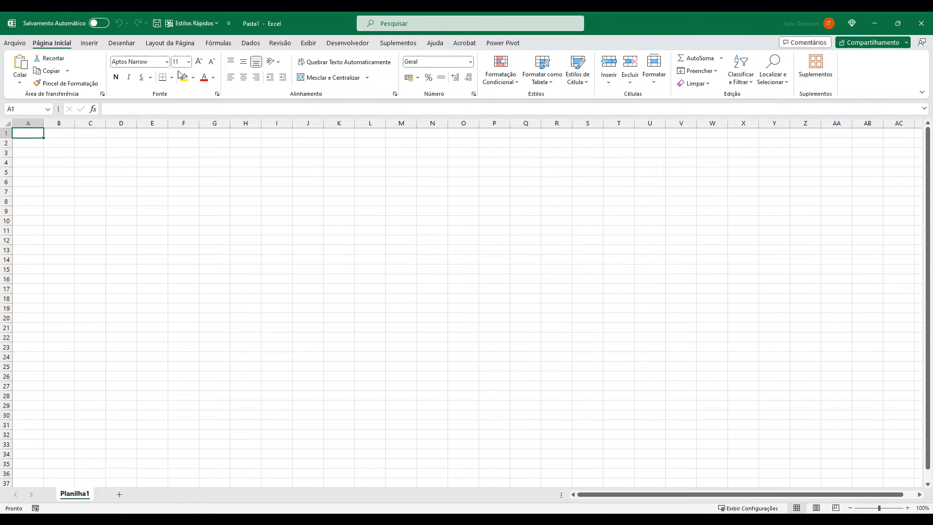
left_click(251, 43)
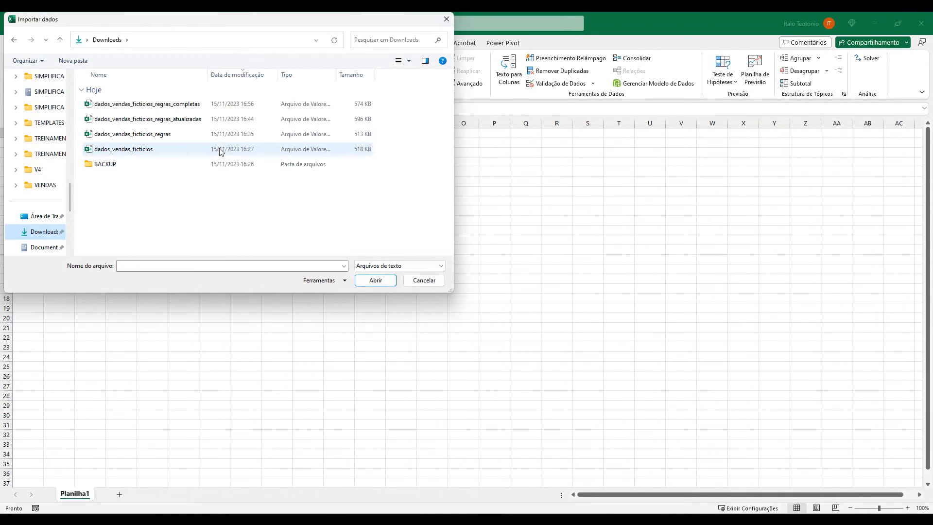
double_click(177, 105)
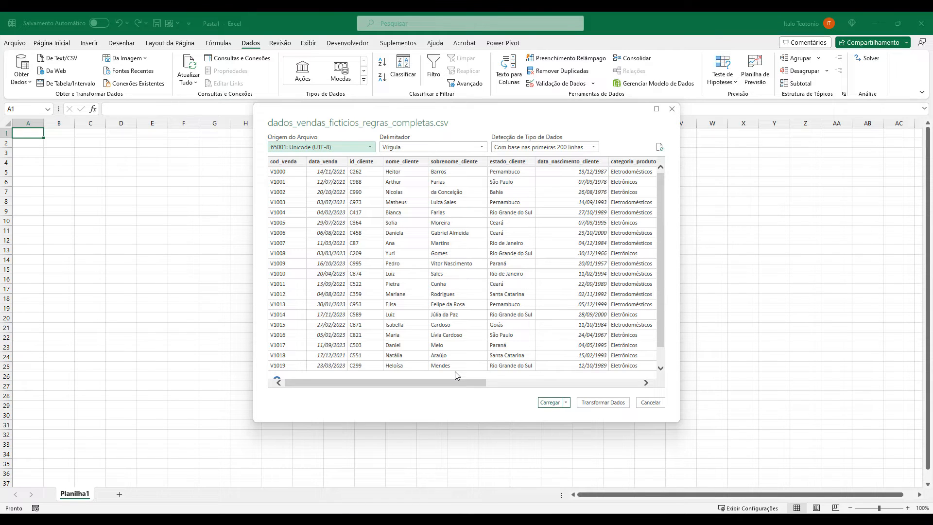
left_click(550, 403)
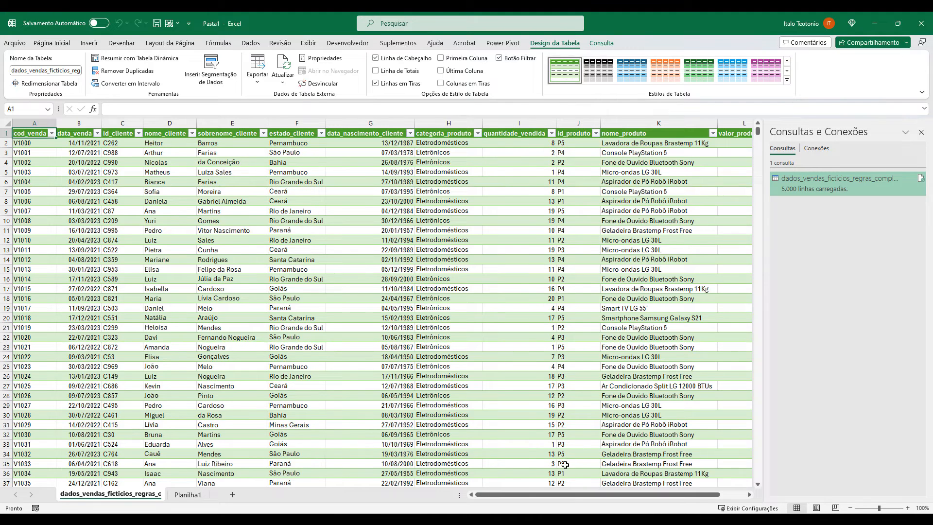
Inspect the quantidade_vendida, nome_produto, valor_produto and custo_produto columns of the loaded table.
left_click(509, 122)
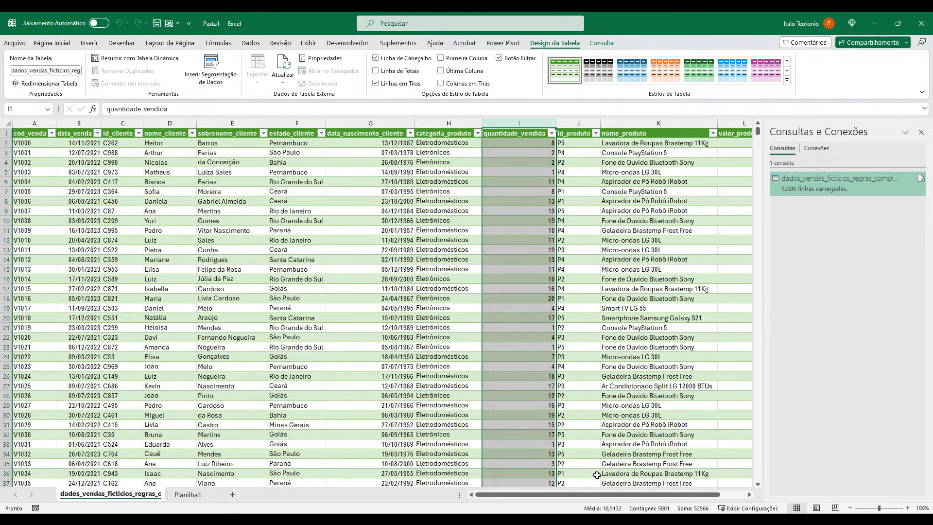
left_click_drag(599, 495, 666, 485)
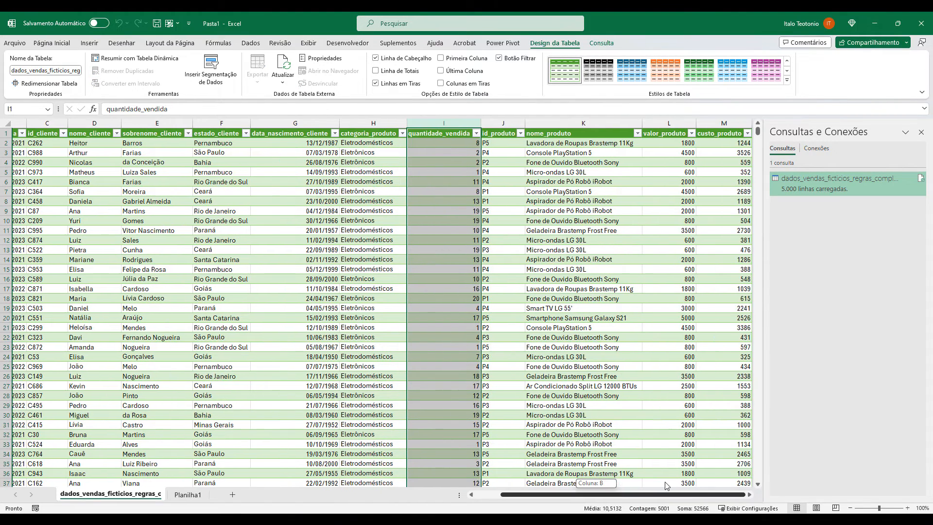
left_click(562, 132)
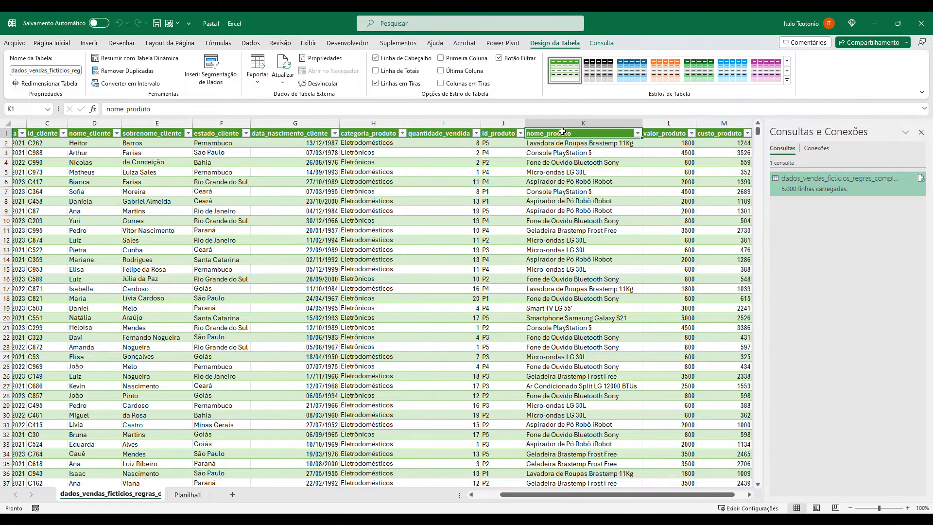
left_click(661, 129)
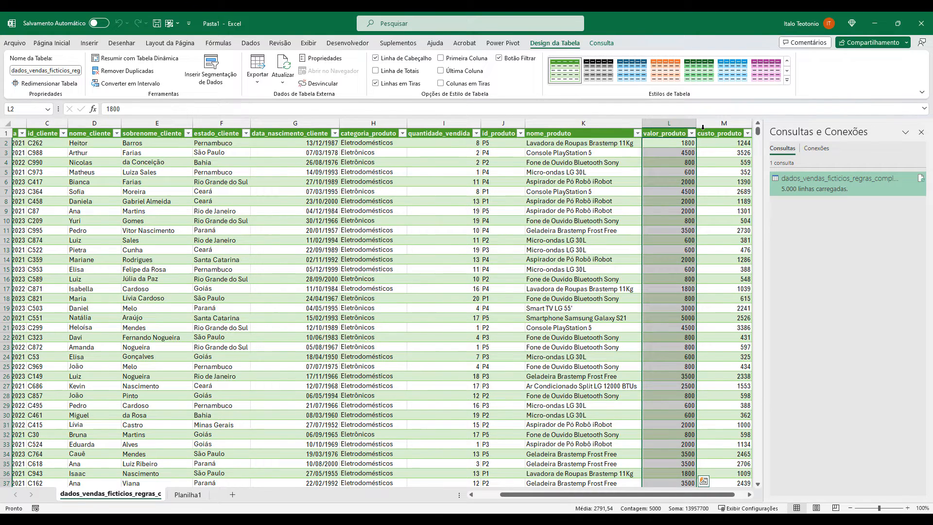
left_click(729, 125)
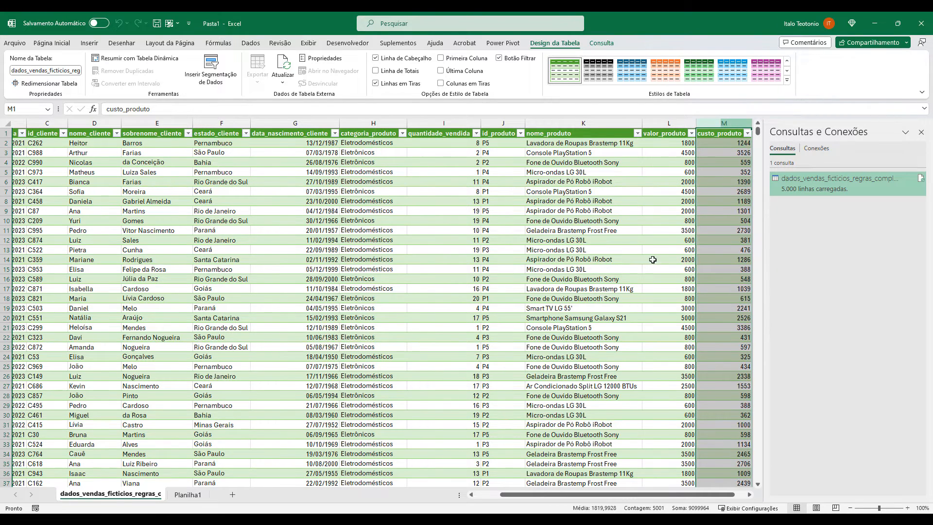
Compare valor_produto with custo_produto for the Geladeira Brastemp Frost Free in row 26, the Aspirador de Pó Robô iRobot in row 33 and further rows.
left_click(601, 379)
left_click(664, 377)
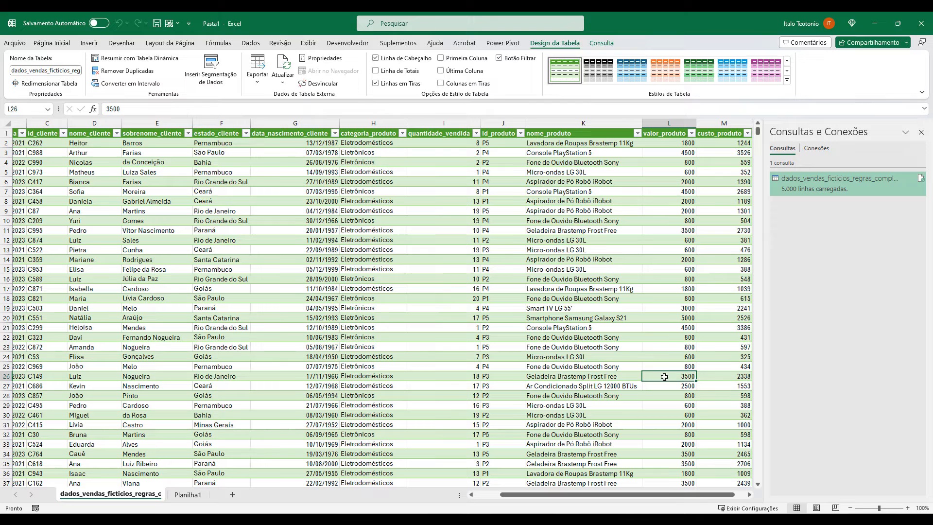
left_click(723, 376)
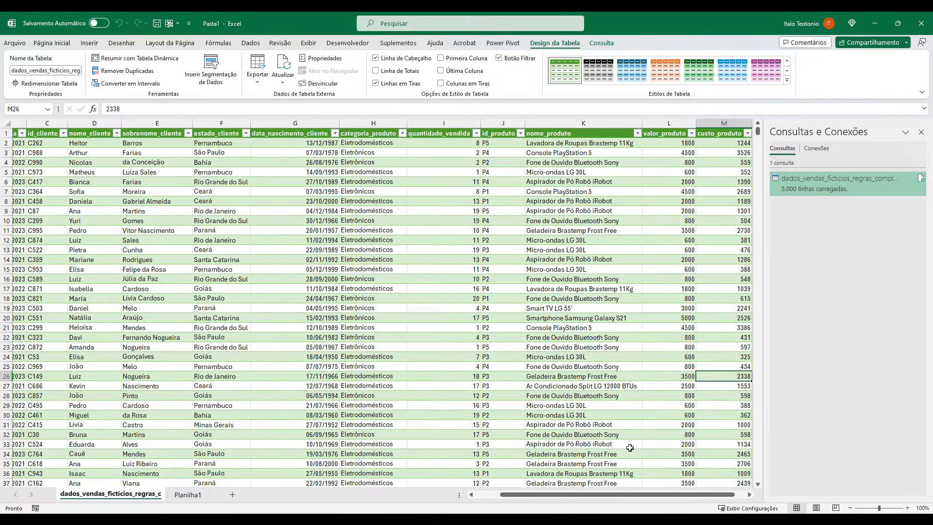
left_click(683, 445)
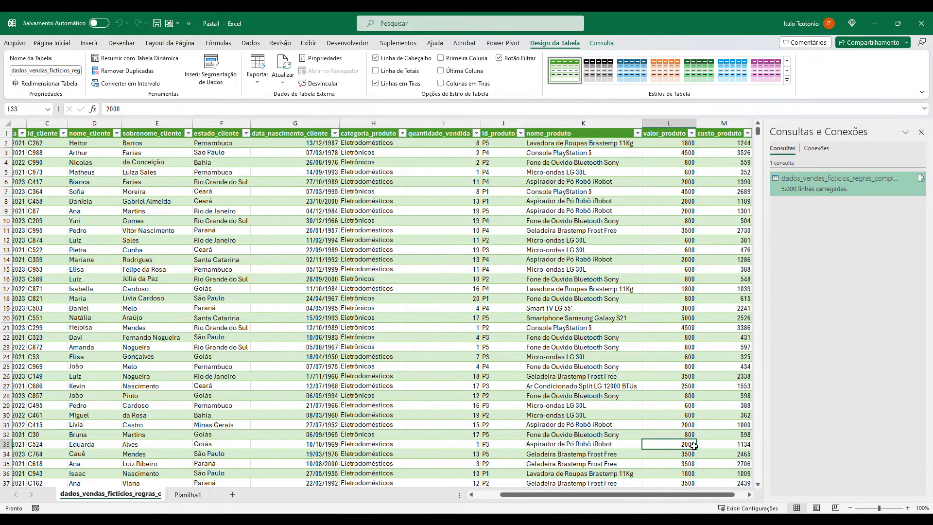
left_click(721, 445)
scroll(702, 413, "down", 9)
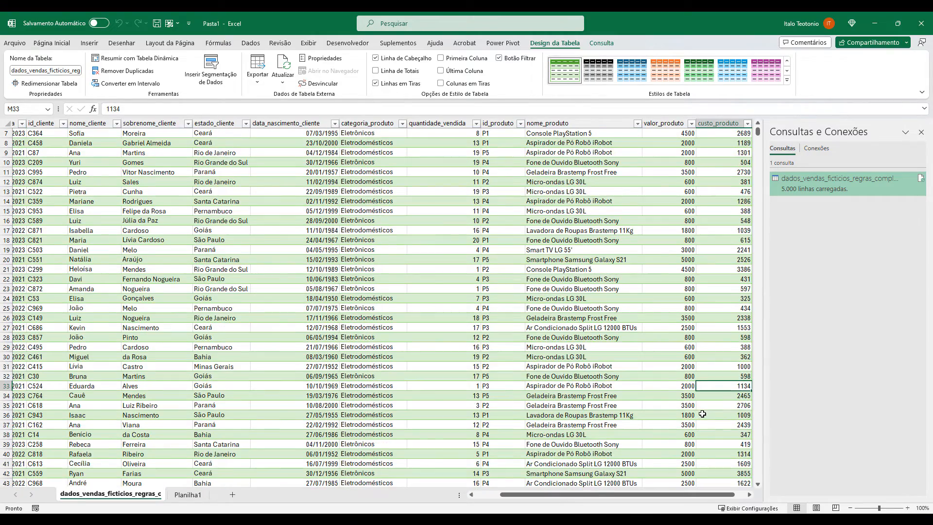
scroll(703, 400, "down", 15)
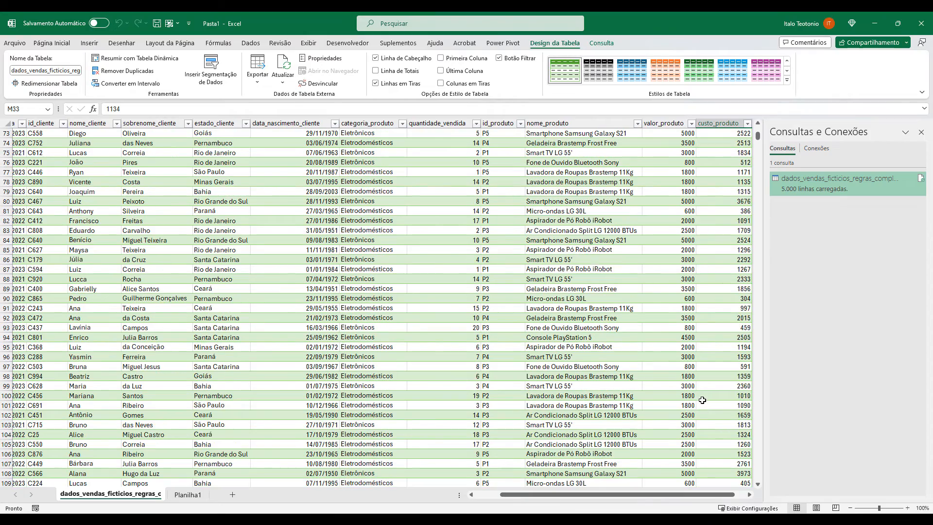
scroll(702, 400, "down", 1)
scroll(702, 400, "up", 20)
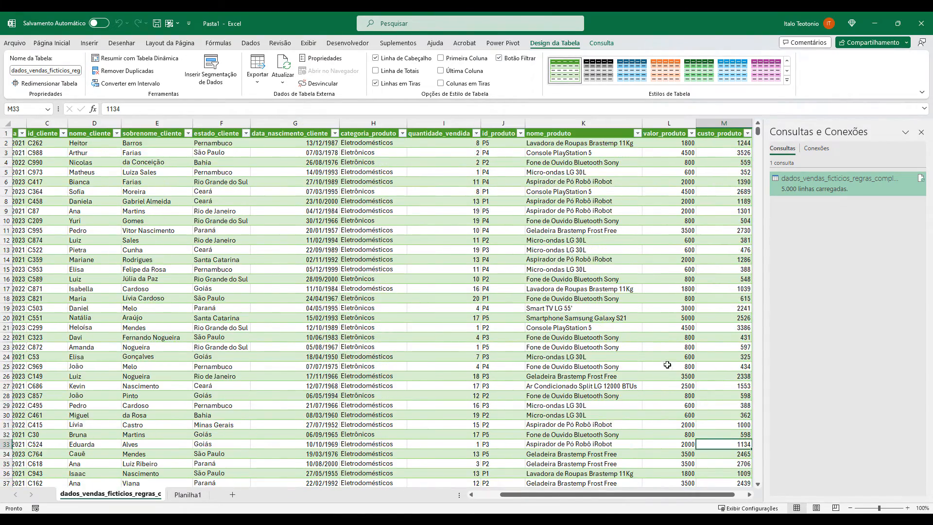
Sort the table by data_venda from oldest to newest, check the order of the cod_venda codes, and undo the sort.
left_click_drag(553, 495, 491, 468)
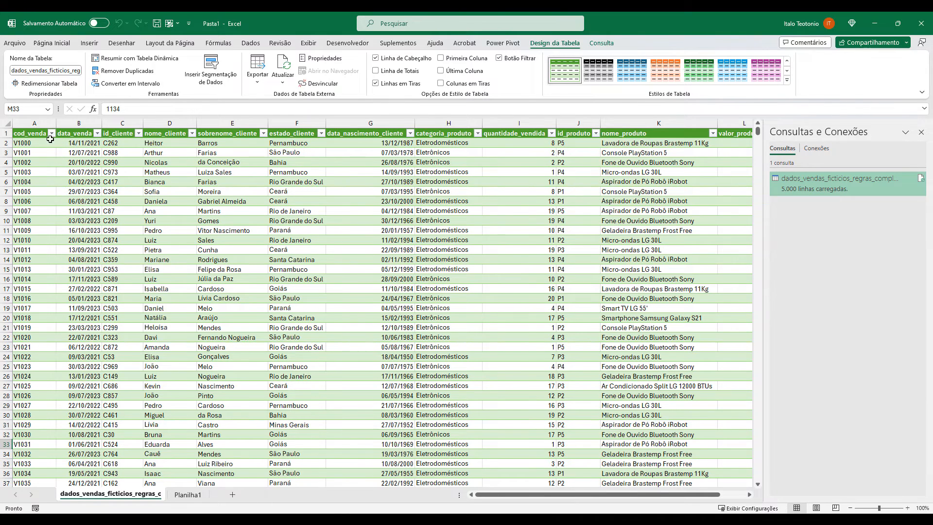
left_click(97, 133)
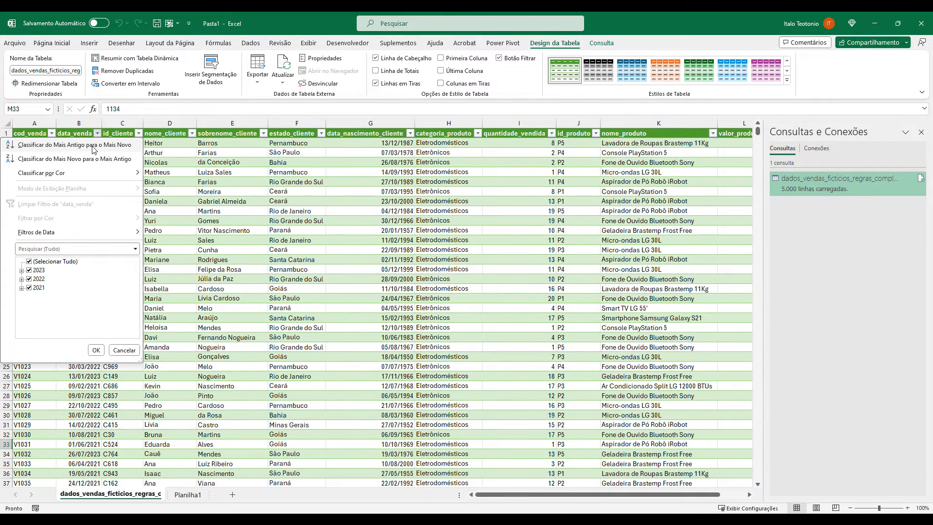
left_click(92, 145)
left_click_drag(32, 144, 33, 270)
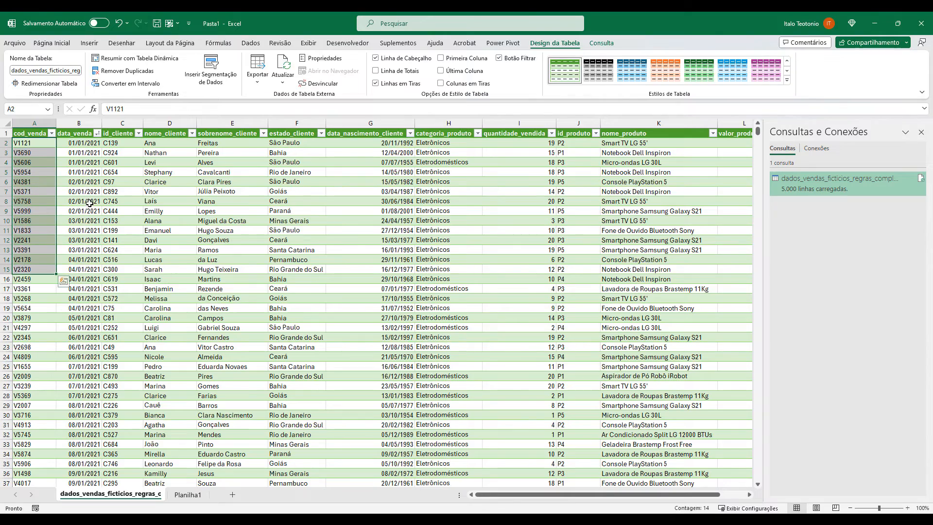
key("ctrl+z")
left_click(87, 152)
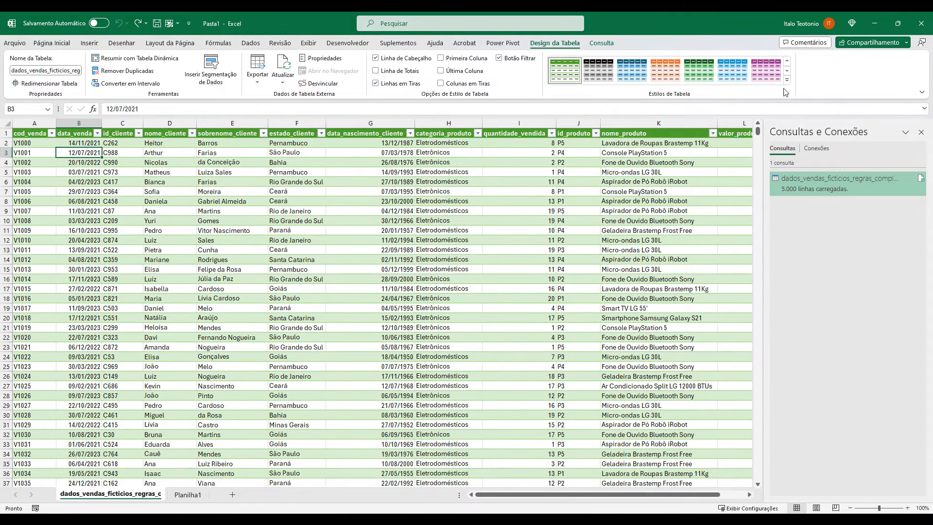
Switch to ChatGPT and start a message with "Ótimo! Está quase perfeito! Gostaria de um ajuste final no SCRIPT.".
left_click(875, 23)
left_click(408, 469)
type("Ótimo!")
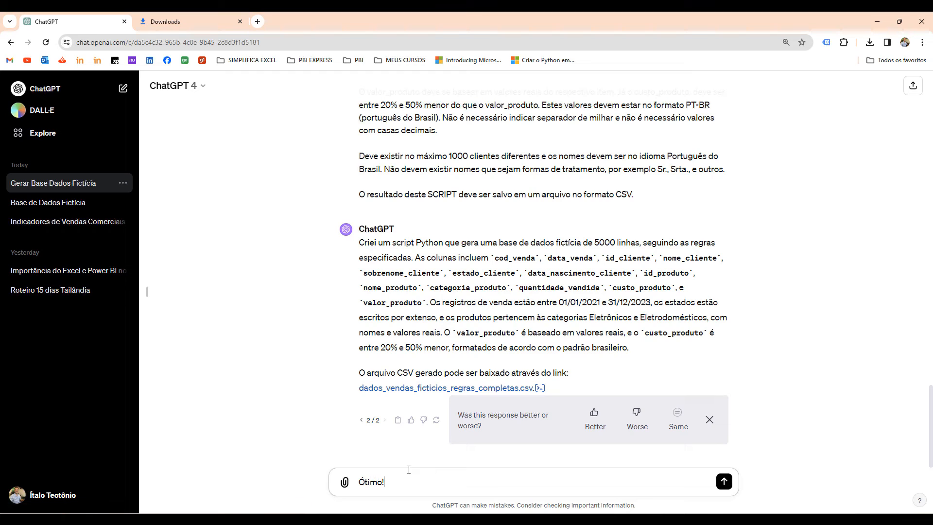
type(" Está quase per")
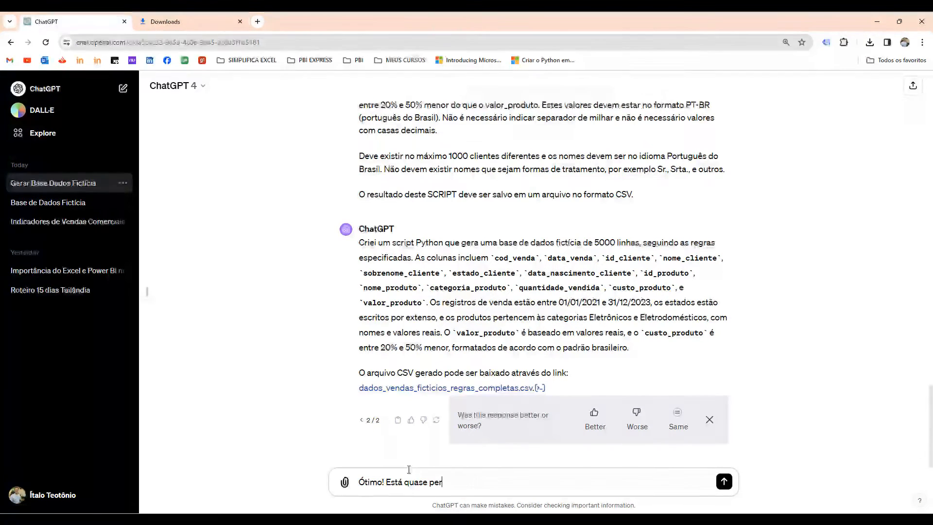
type("feito! Gostaria de ")
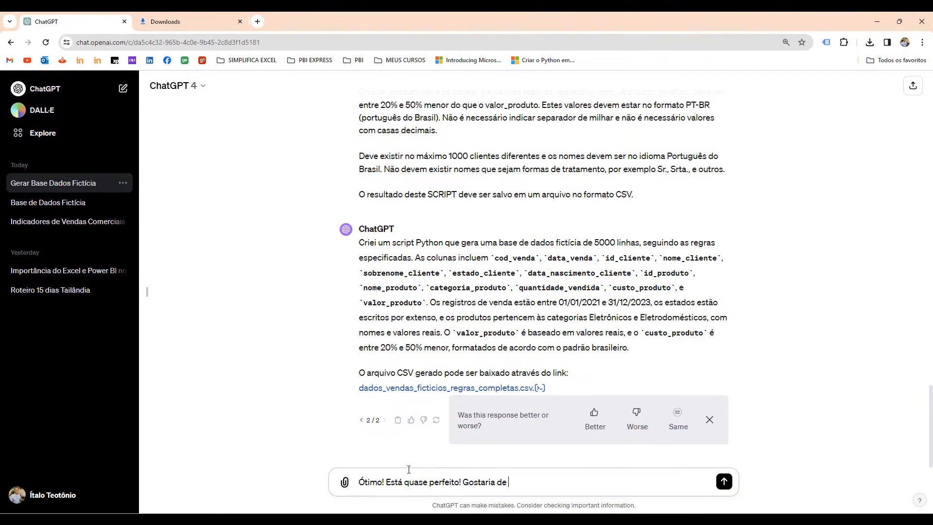
type("um ajuste final no SCRIP")
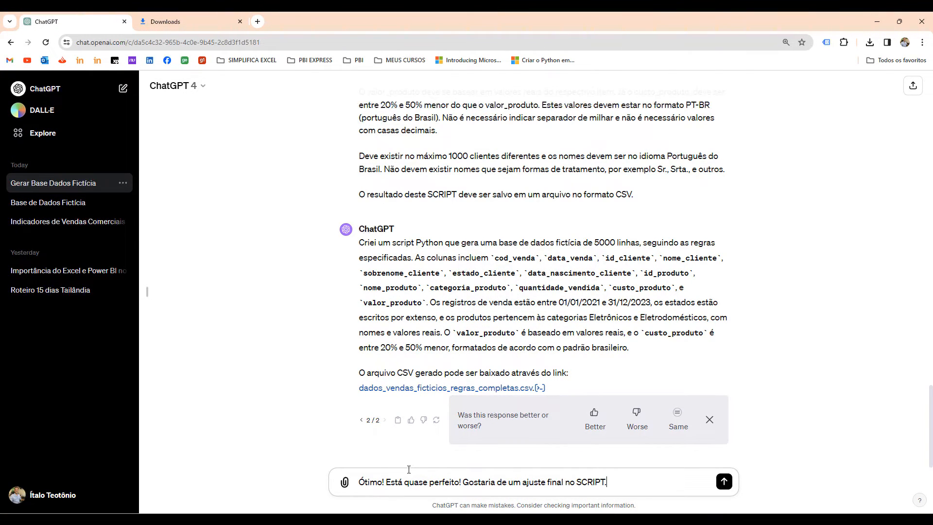
type("T.")
key("shift+Return")
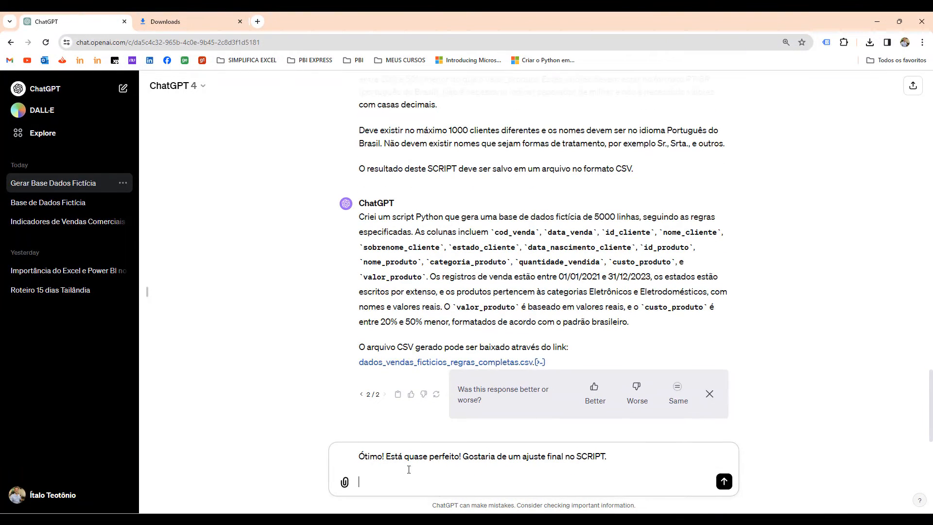
Add the paragraph "O cod_venda deve ter correspondência com a data_venda, isto é, ambos devem ser crescentes." and send the message.
type("O cod_venda deve ter correspondência com a dat")
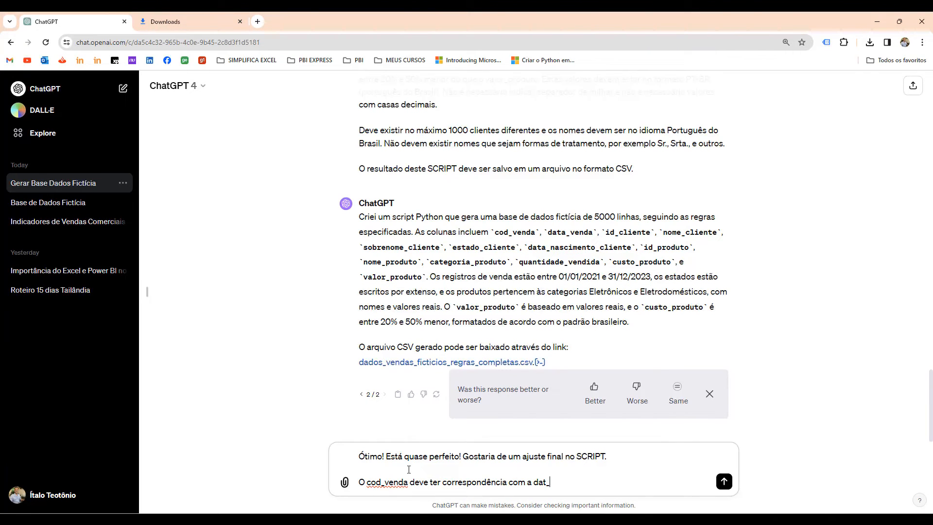
type("a_venda, isto é, ambos devem ser crescentes.")
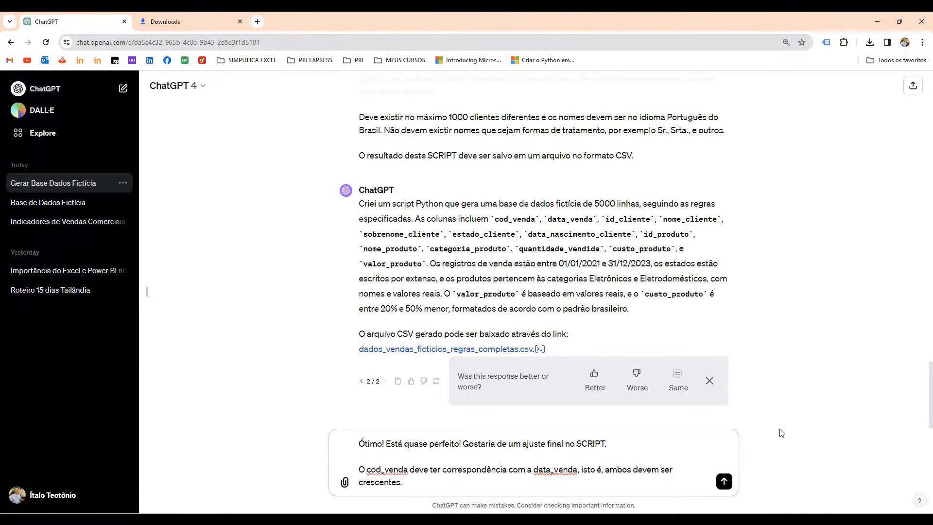
key("Return")
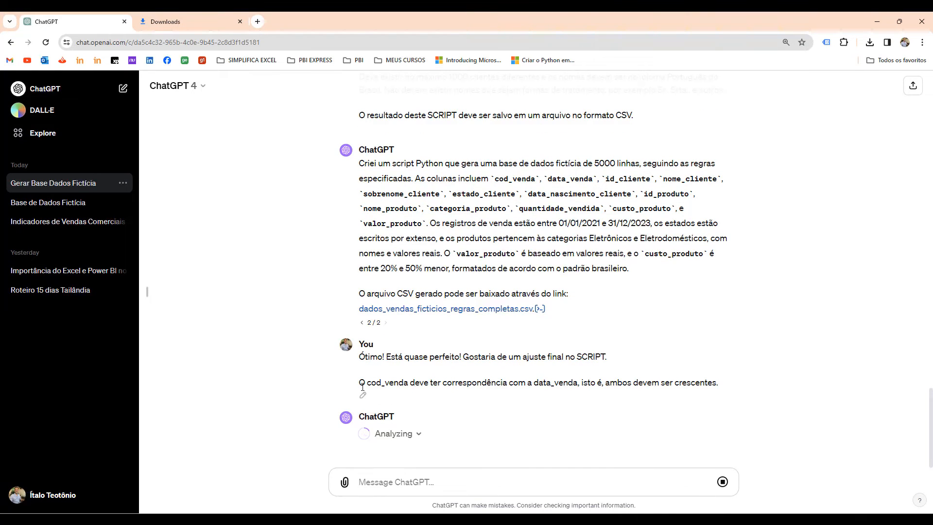
Download dados_vendas_ficticios_regras_ajustadas.csv from ChatGPT's new response.
scroll(516, 209, "up", 6)
scroll(515, 203, "up", 4)
scroll(392, 325, "down", 10)
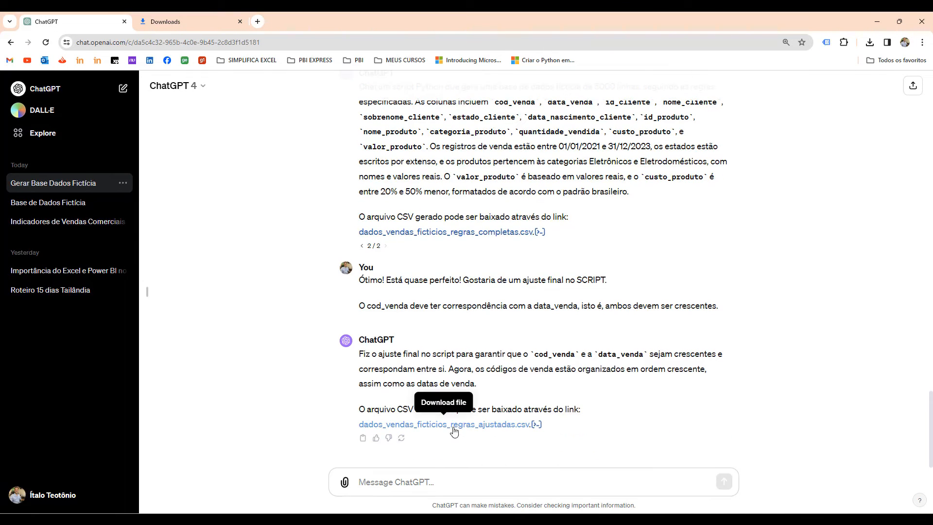
left_click(463, 427)
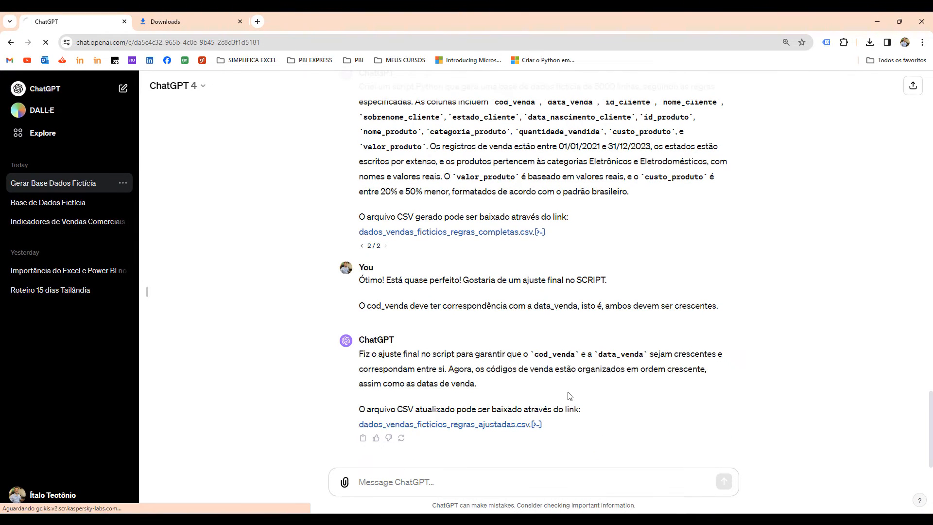
Switch to Excel, import dados_vendas_ficticios_regras_ajustadas.csv from Downloads into a new blank workbook and load it as a table.
key("alt+Tab")
left_click(432, 358)
key("ctrl+n")
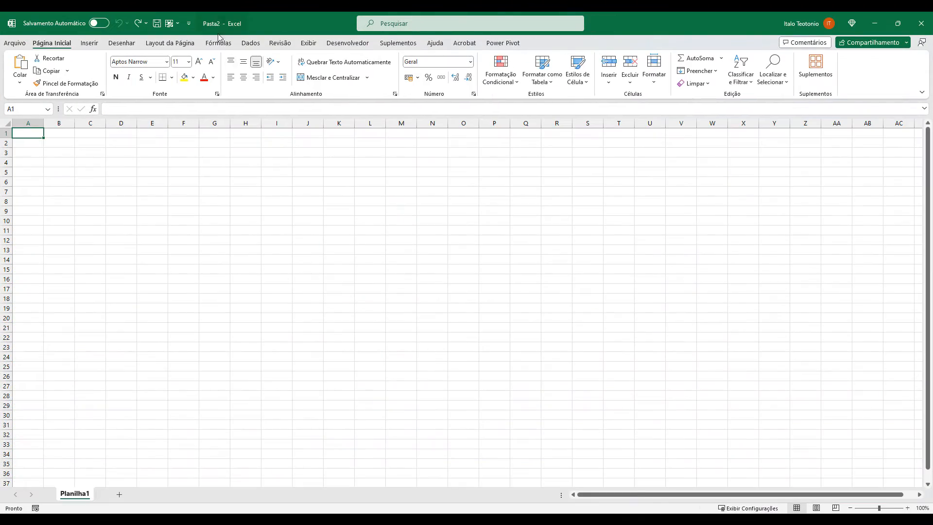
left_click(251, 43)
left_click(58, 58)
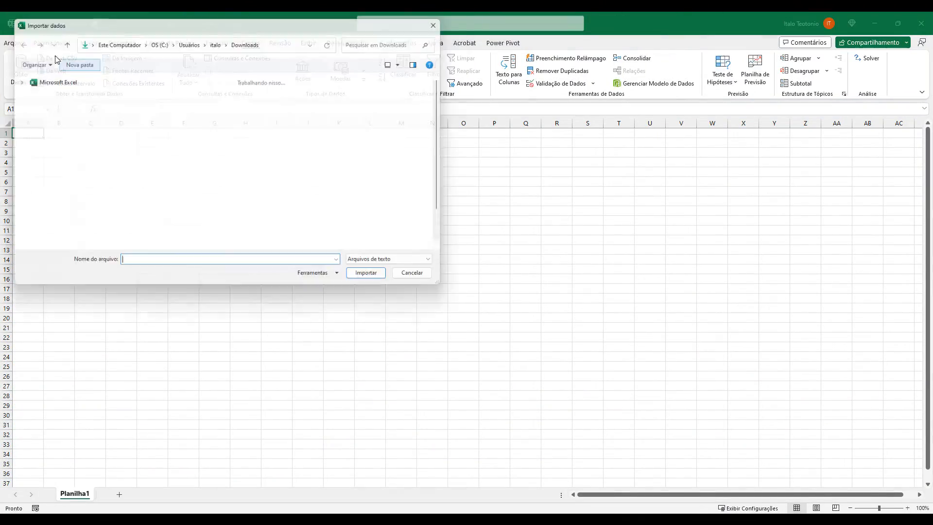
double_click(133, 128)
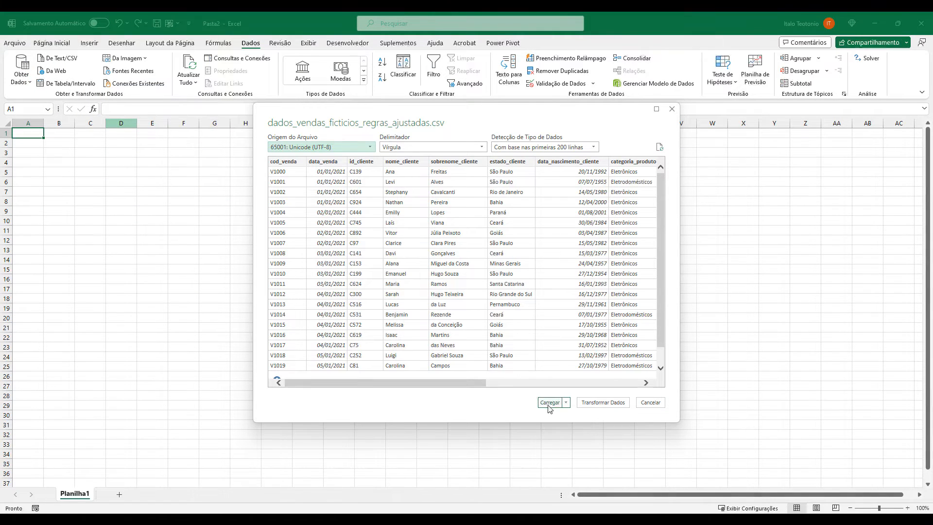
left_click(548, 403)
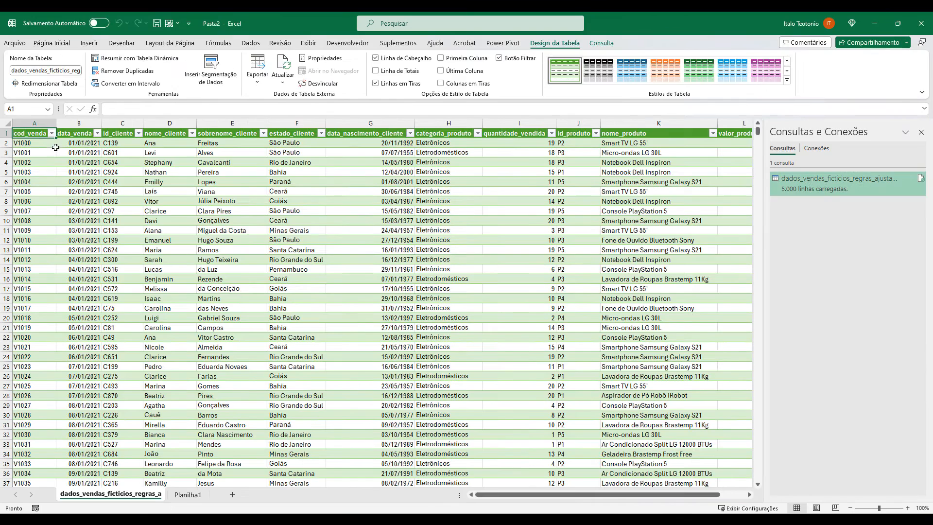
Sort the table by data_venda from oldest to newest and check the cod_venda sequence against the dates.
left_click(98, 133)
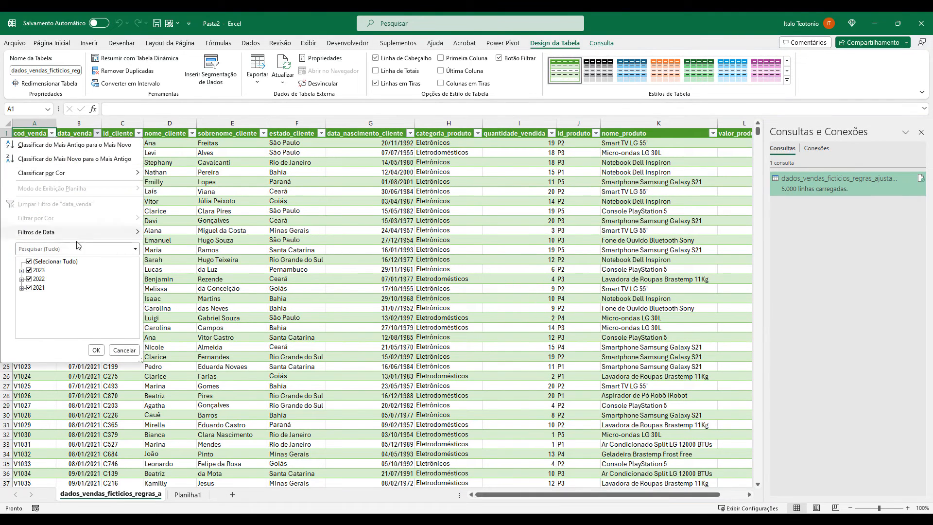
left_click(93, 146)
left_click_drag(32, 142, 29, 319)
scroll(29, 322, "down", 16)
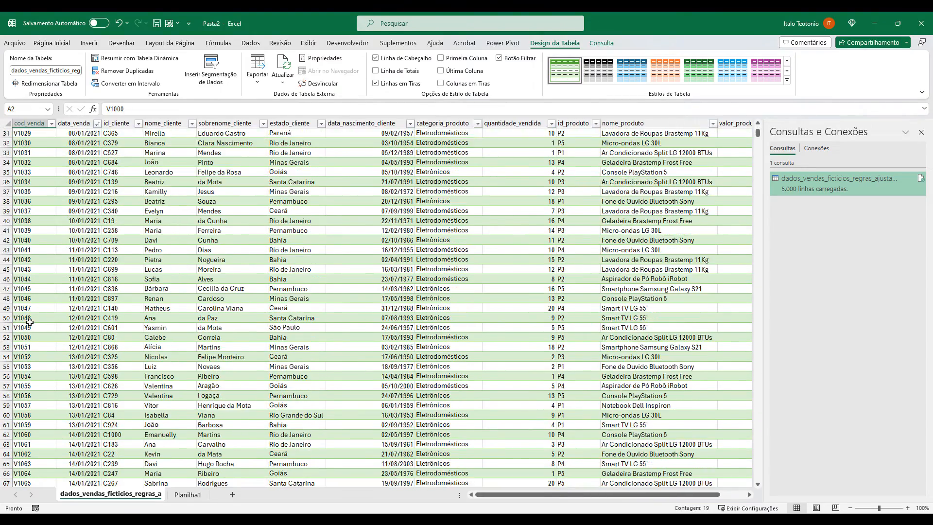
scroll(30, 323, "down", 6)
scroll(30, 322, "up", 20)
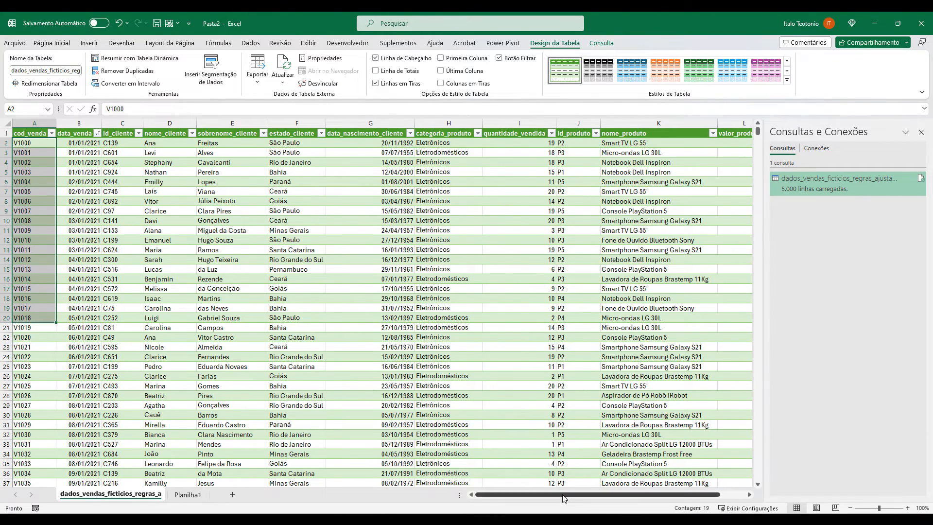
Review the product, quantity, price and cost columns throughout the adjusted table, returning to the first rows and columns.
scroll(564, 495, "right", 3)
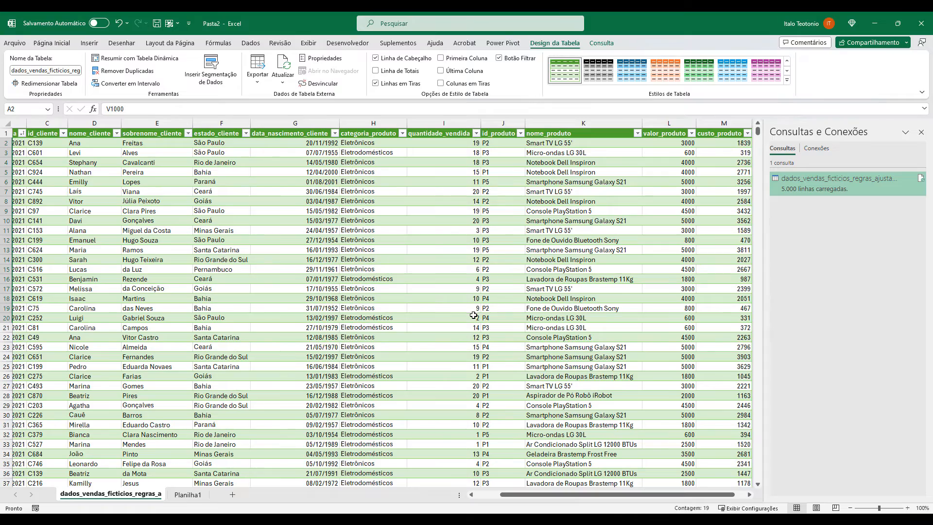
scroll(202, 354, "down", 1)
scroll(210, 350, "down", 17)
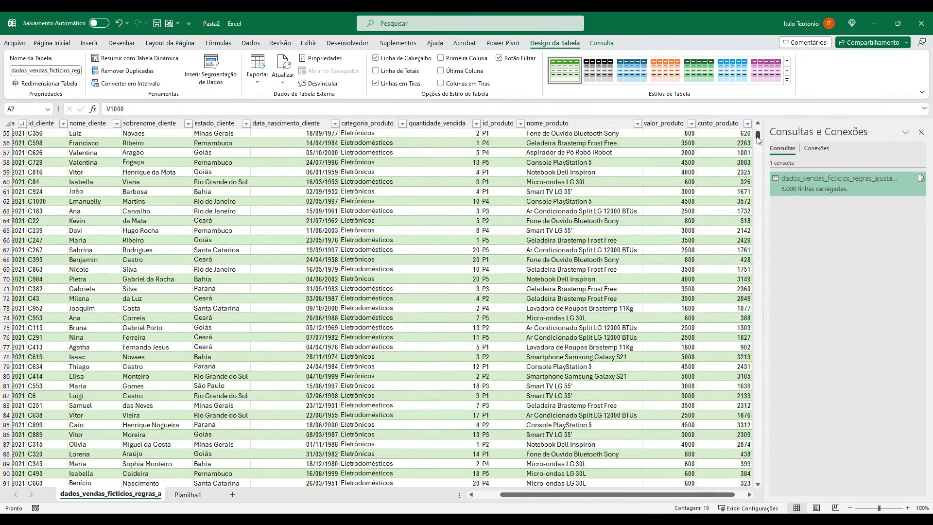
left_click_drag(758, 137, 749, 112)
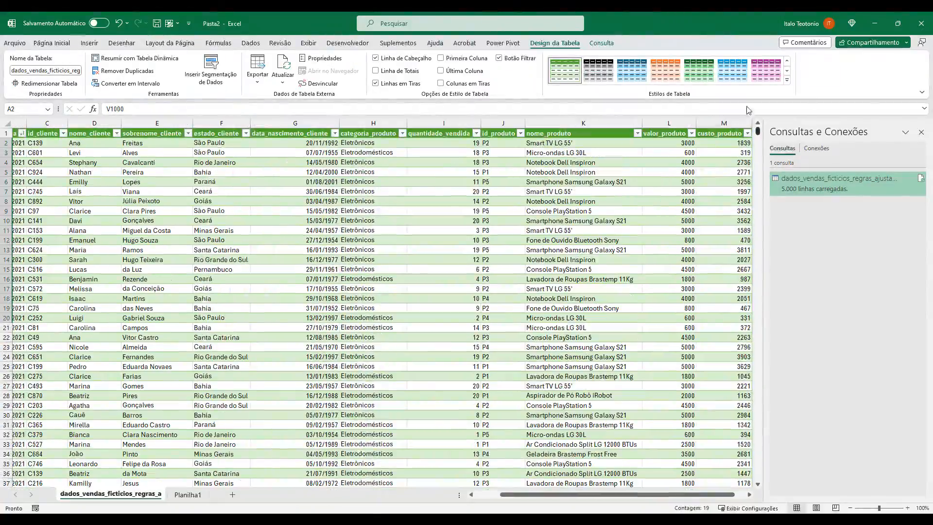
left_click_drag(559, 494, 488, 497)
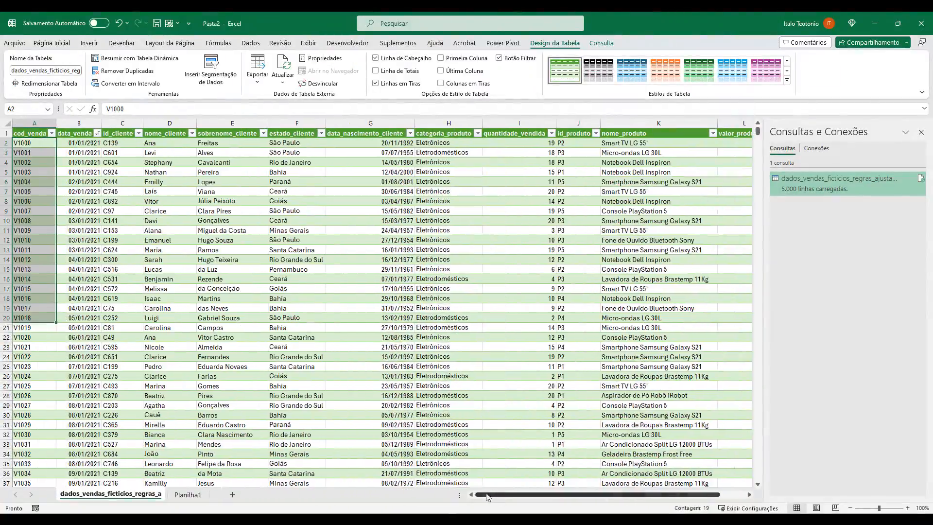
Insert a PivotTable based on the adjusted sales table on a new worksheet.
left_click(297, 317)
left_click(32, 135)
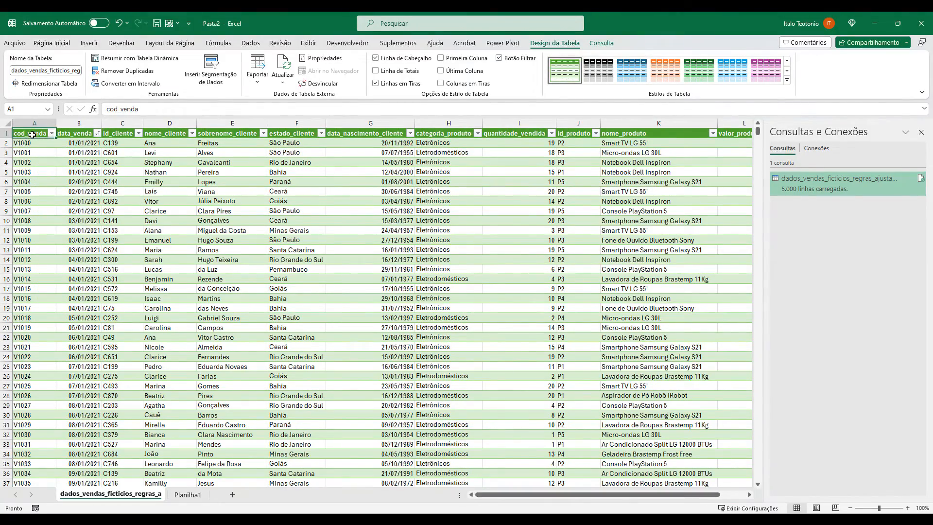
left_click(89, 44)
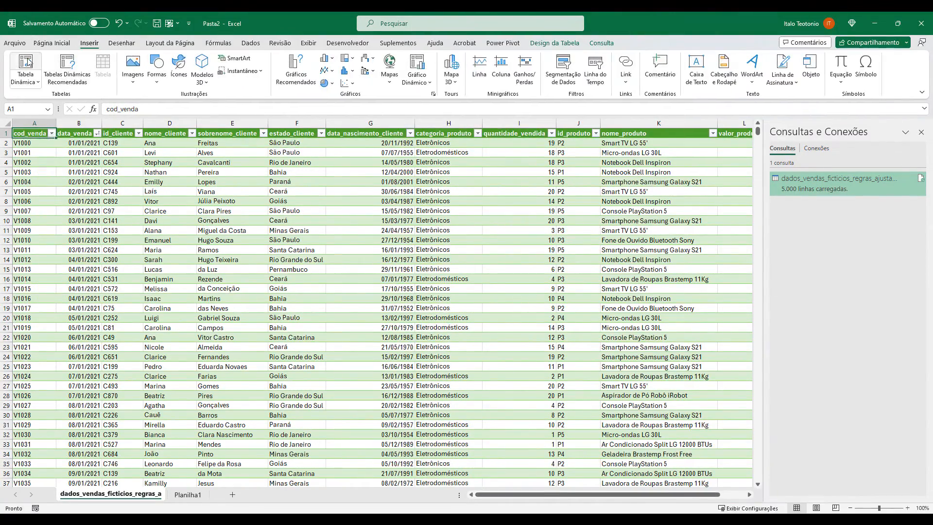
left_click(28, 62)
left_click(411, 329)
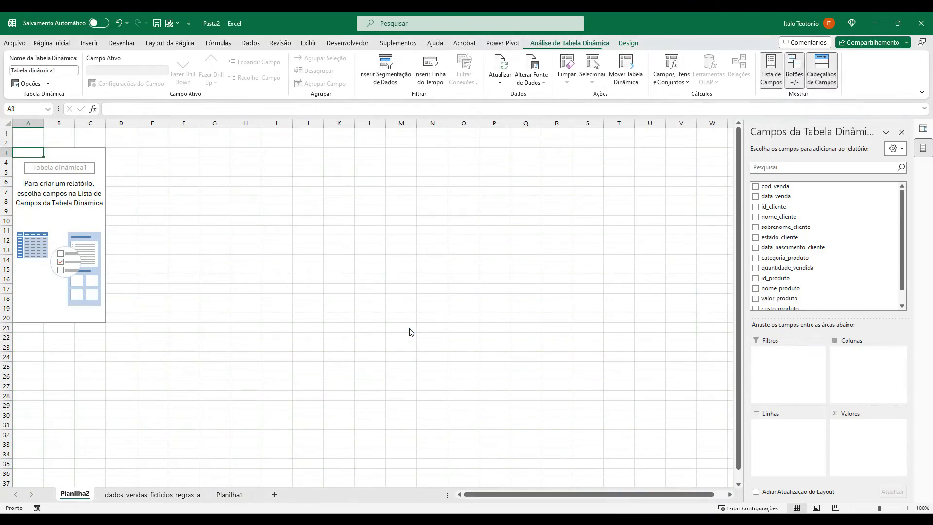
Try nome_produto grouped under categoria_produto in the PivotTable rows, check the products of each category, and remove both fields.
scroll(773, 266, "down", 1)
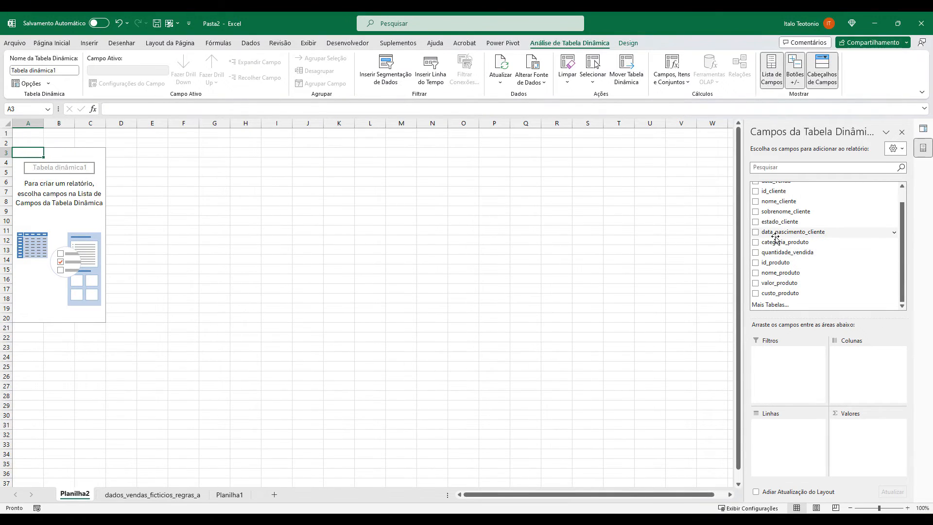
left_click_drag(780, 272, 786, 438)
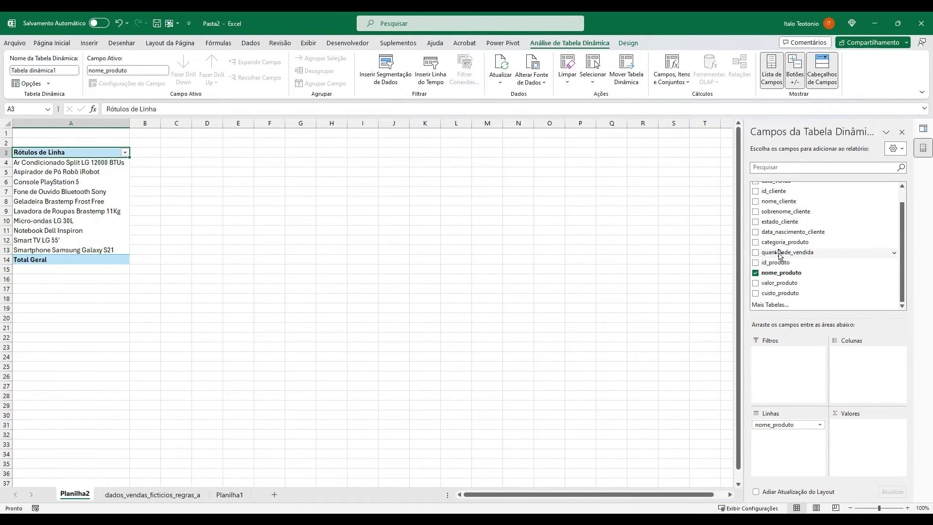
left_click_drag(784, 243, 786, 426)
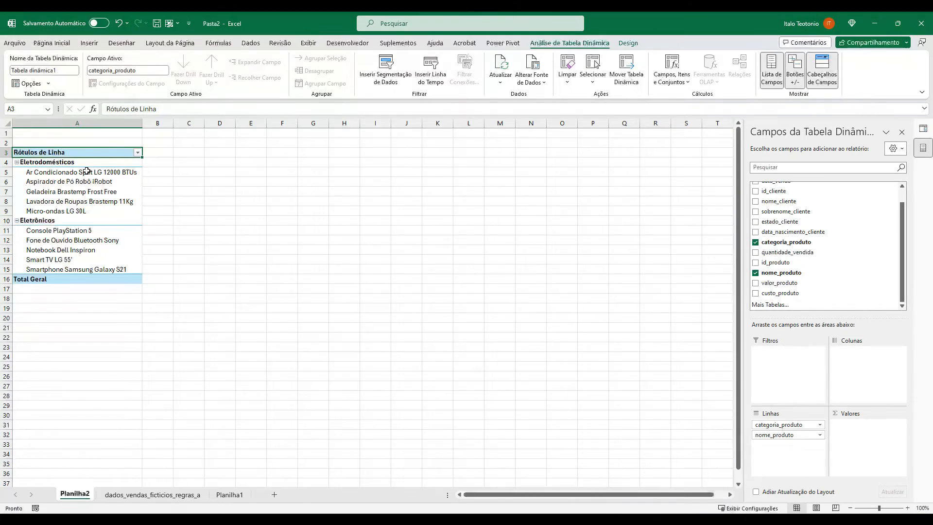
left_click_drag(87, 171, 80, 268)
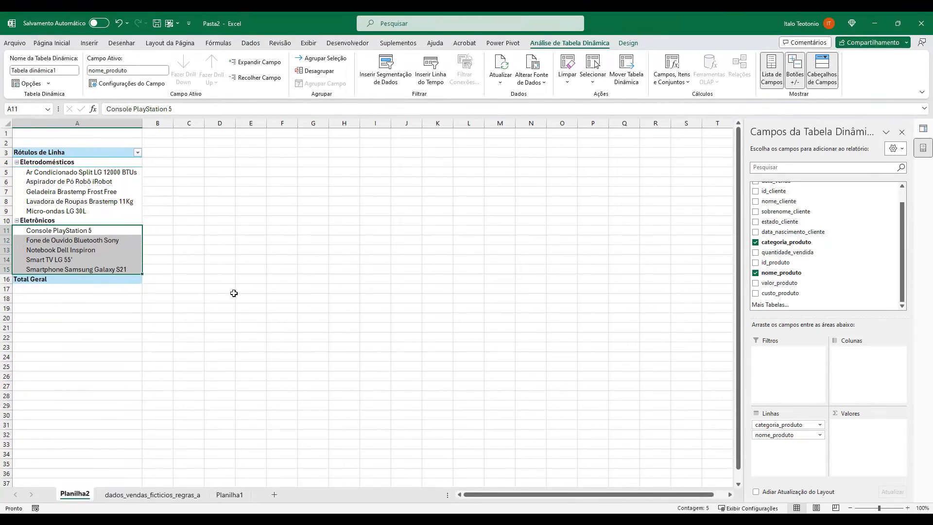
left_click(90, 262)
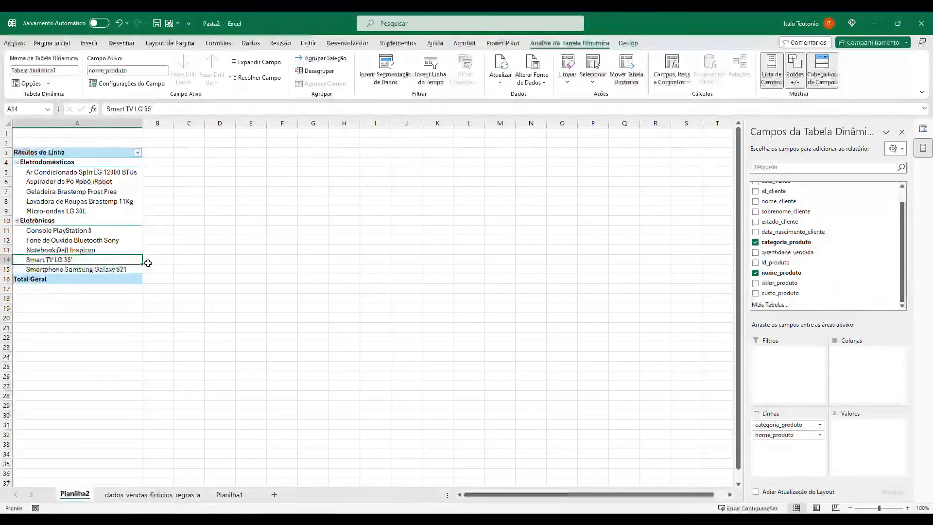
scroll(148, 261, "up", 4)
scroll(148, 261, "up", 1)
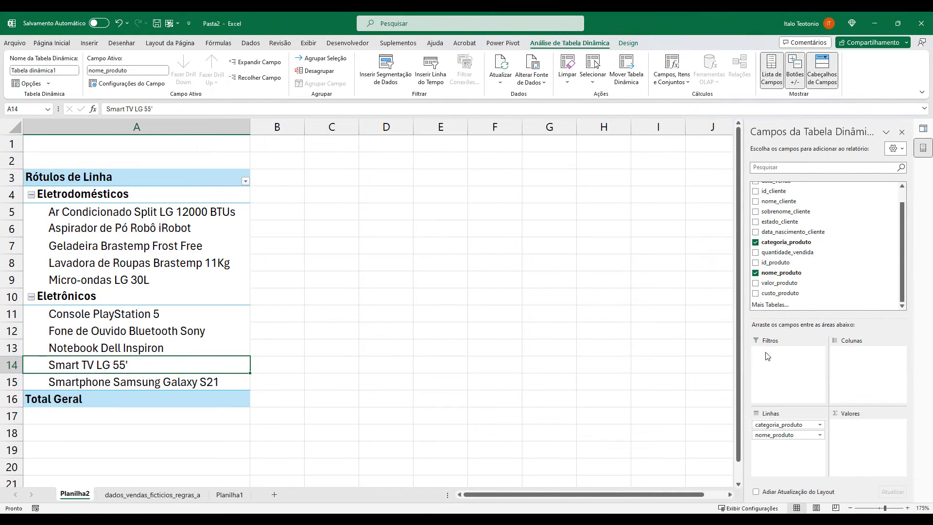
left_click(756, 242)
left_click(755, 273)
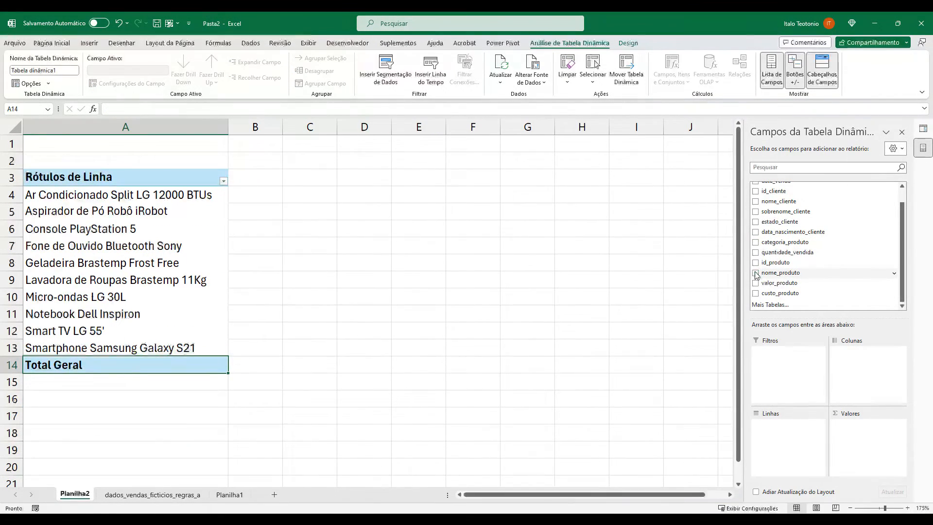
Build the PivotTable with estado_cliente as rows and the count of cod_venda as values, and check the figures per state.
left_click_drag(779, 223, 773, 436)
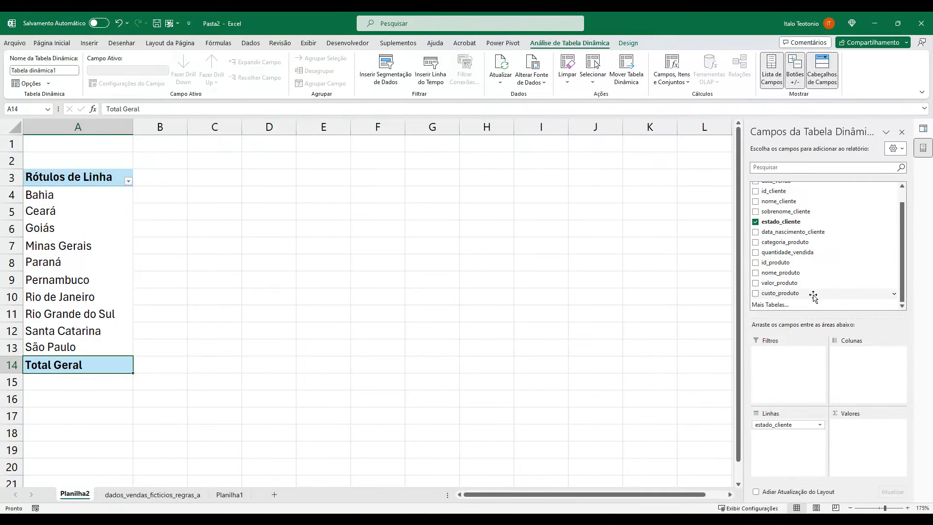
scroll(812, 296, "up", 1)
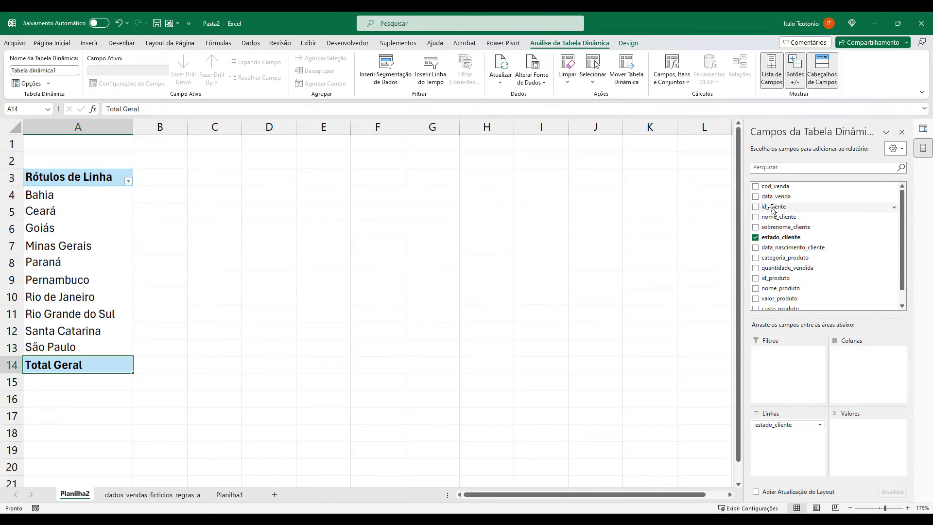
left_click_drag(779, 190, 863, 438)
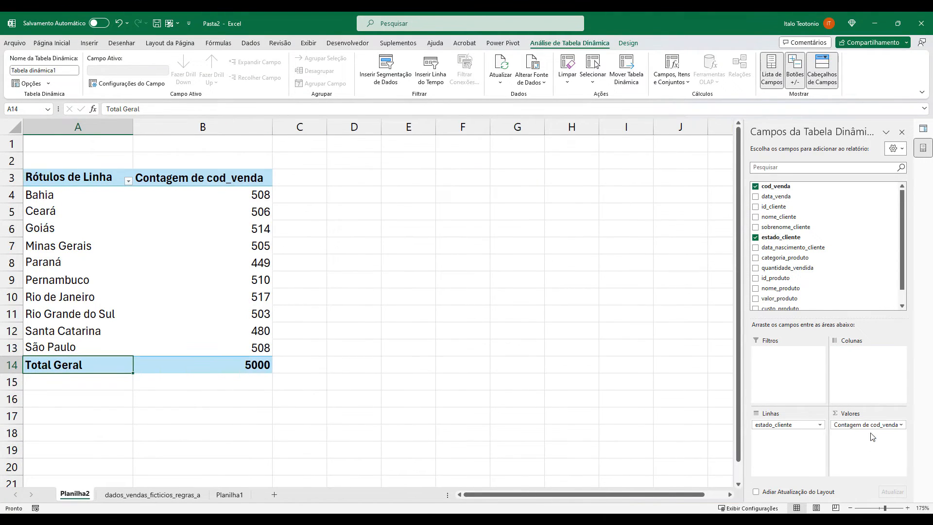
left_click(893, 426)
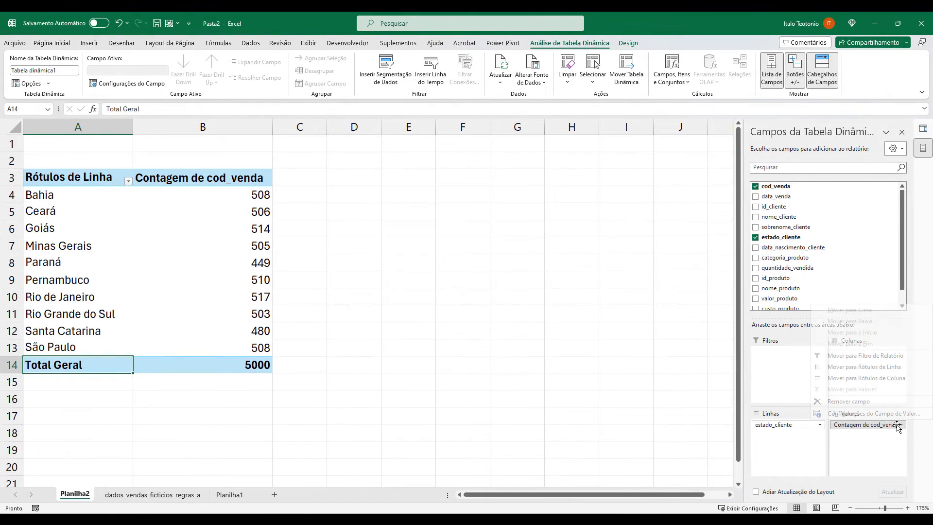
left_click(871, 426)
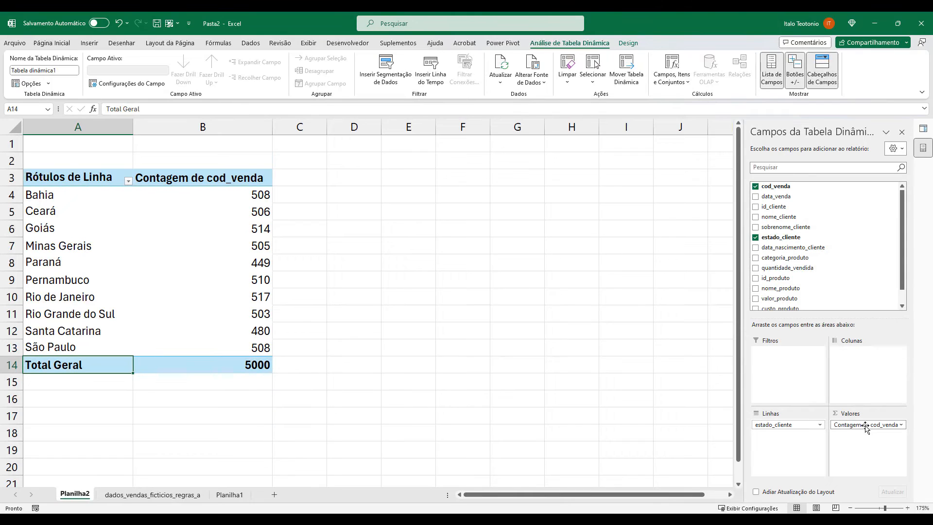
left_click_drag(70, 200, 199, 349)
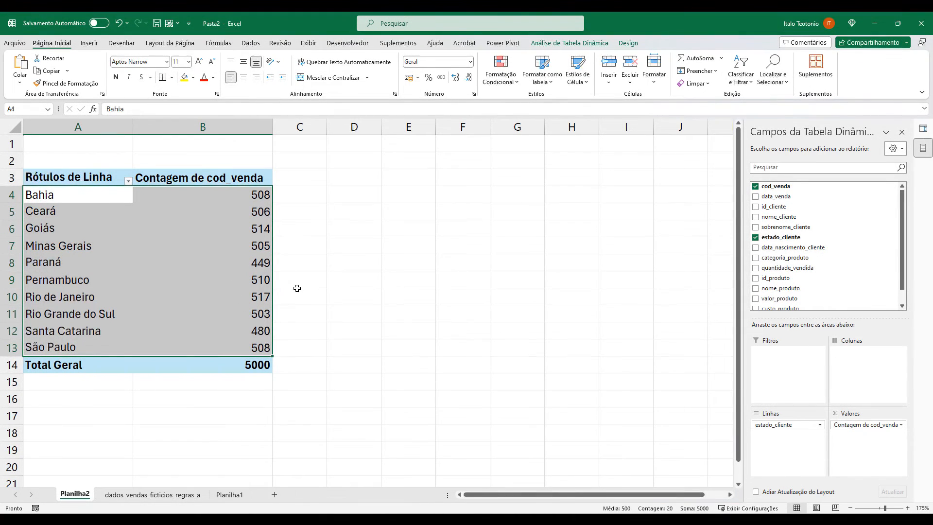
Launch Power BI Desktop and dismiss its start screen to reach a blank report.
key("super")
type("power bi desktop")
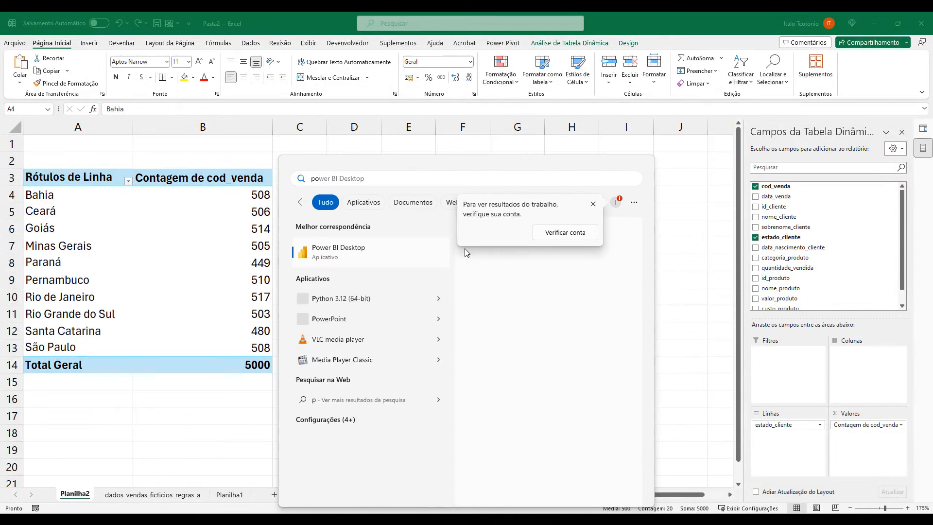
left_click(427, 253)
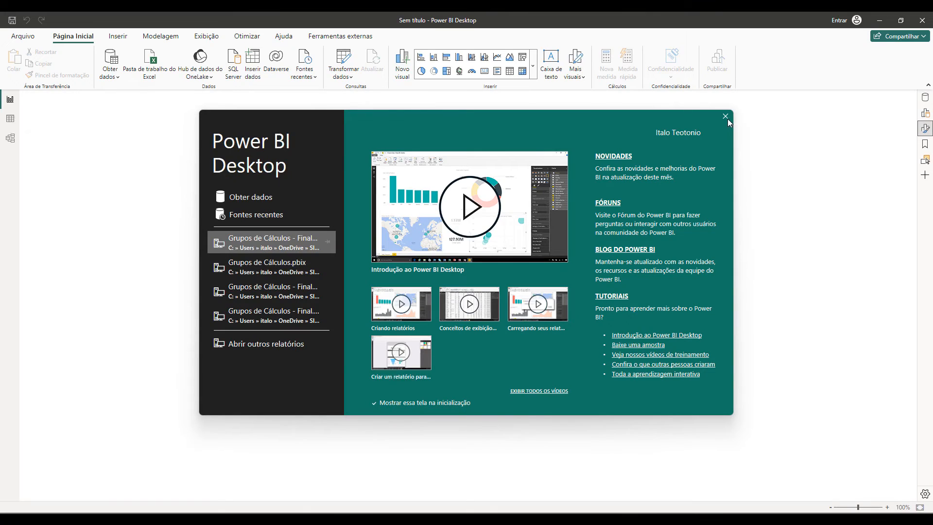
left_click(725, 118)
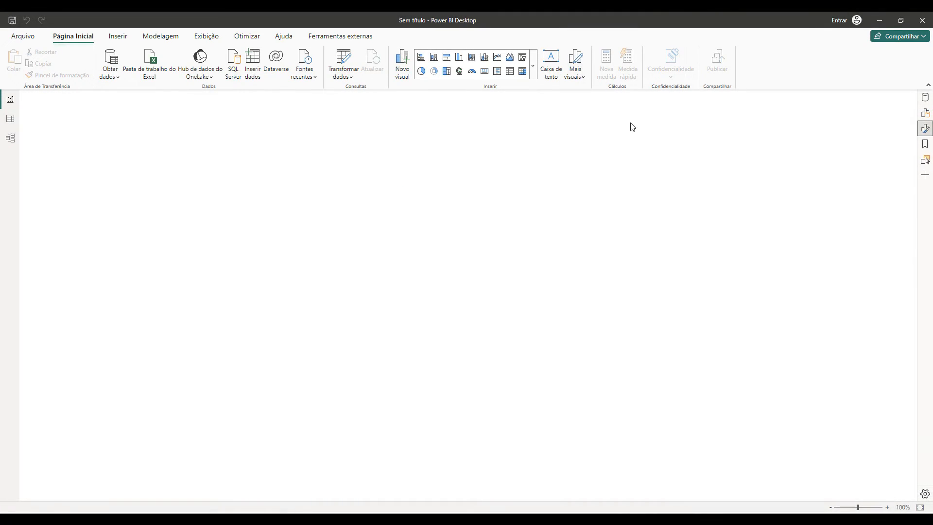
Connect to dados_vendas_ficticios_regras_ajustadas.csv in Downloads as a Text/CSV source, preview its columns, and open it in Power Query Editor.
left_click(406, 360)
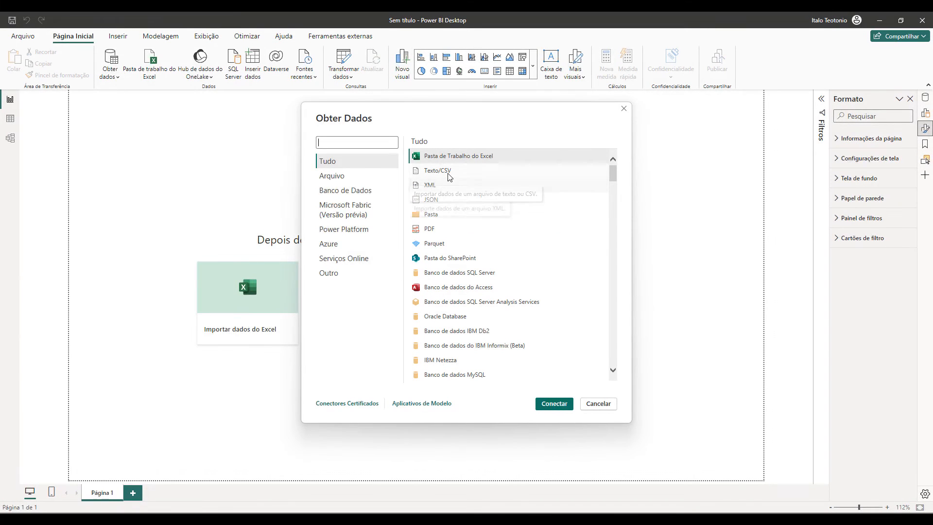
double_click(444, 175)
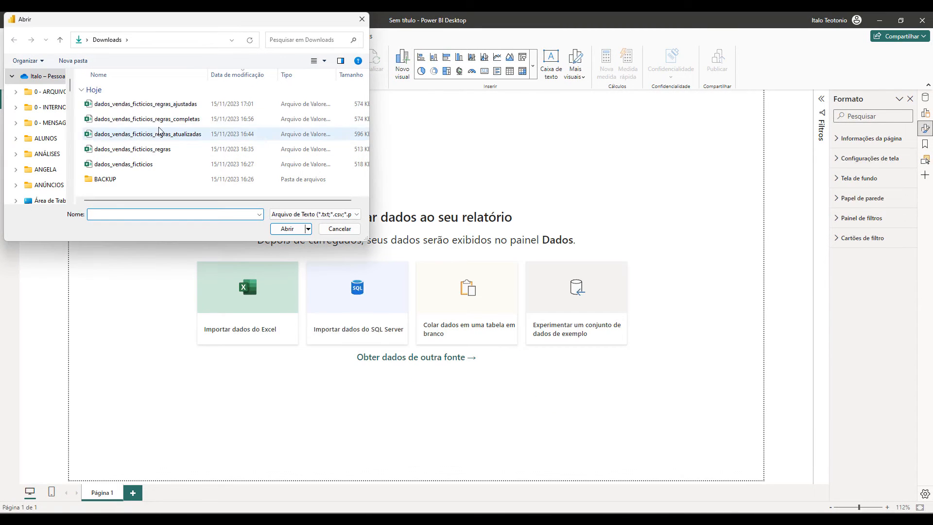
double_click(187, 104)
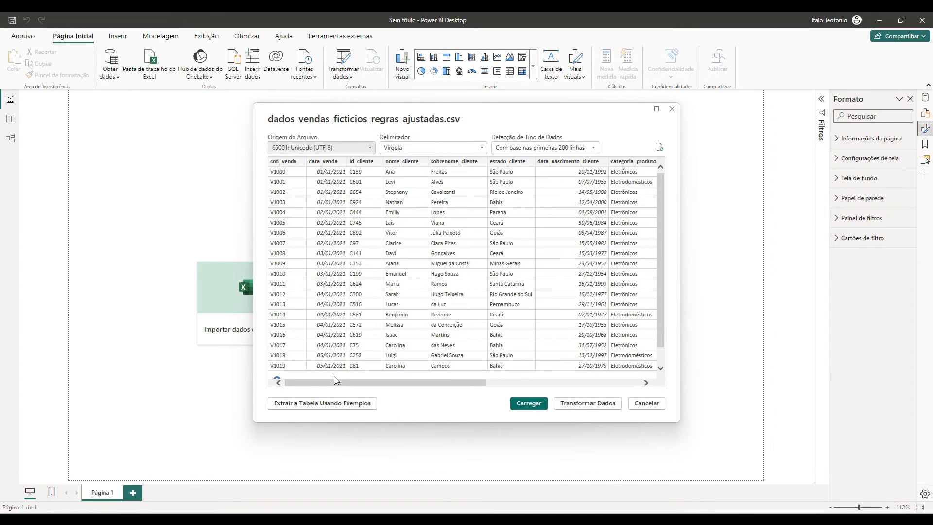
left_click_drag(334, 383, 463, 371)
left_click(586, 403)
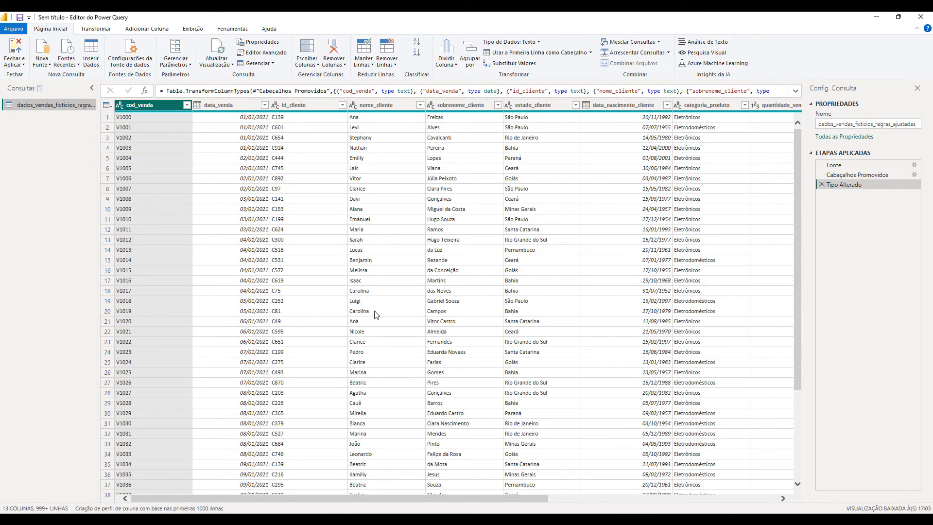
Try converting the estado_cliente column to uppercase and delete the resulting applied step.
left_click_drag(372, 496, 599, 499)
scroll(538, 475, "left", 5)
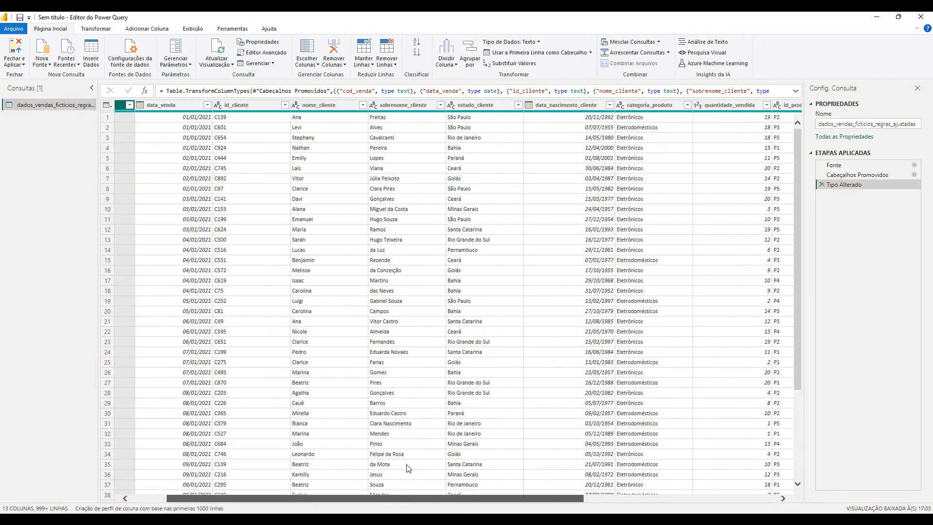
left_click(486, 105)
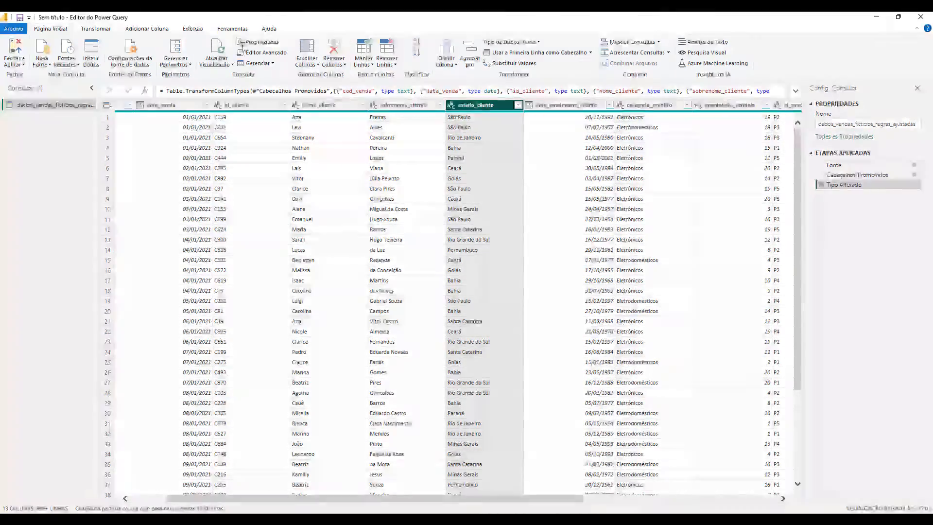
left_click(97, 28)
left_click(404, 61)
left_click(414, 94)
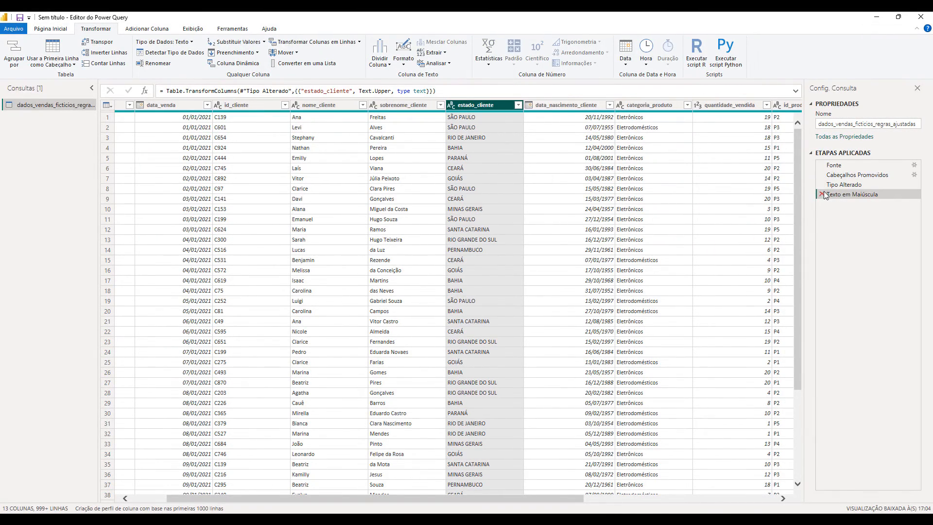
left_click(822, 194)
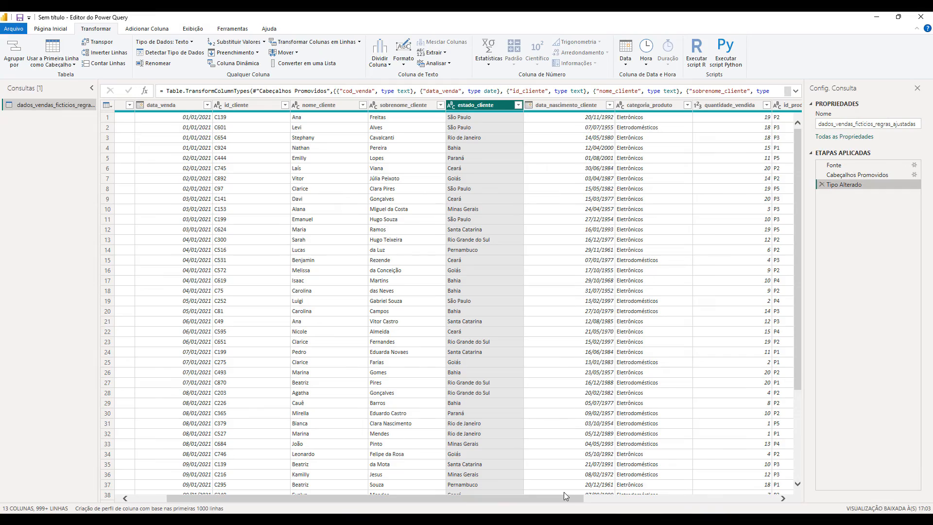
Review the query's columns through custo_produto, and close and apply the query to load the data into the report.
left_click_drag(561, 499, 810, 494)
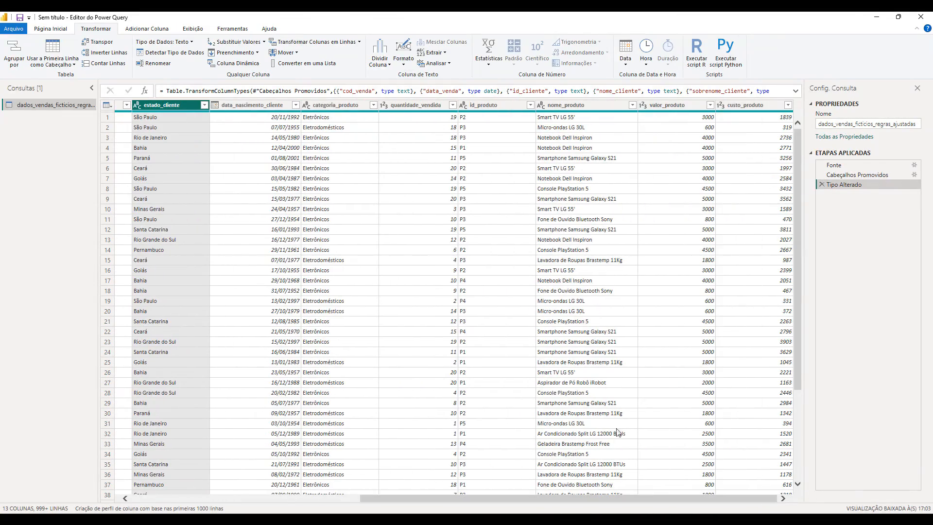
left_click_drag(581, 497, 284, 470)
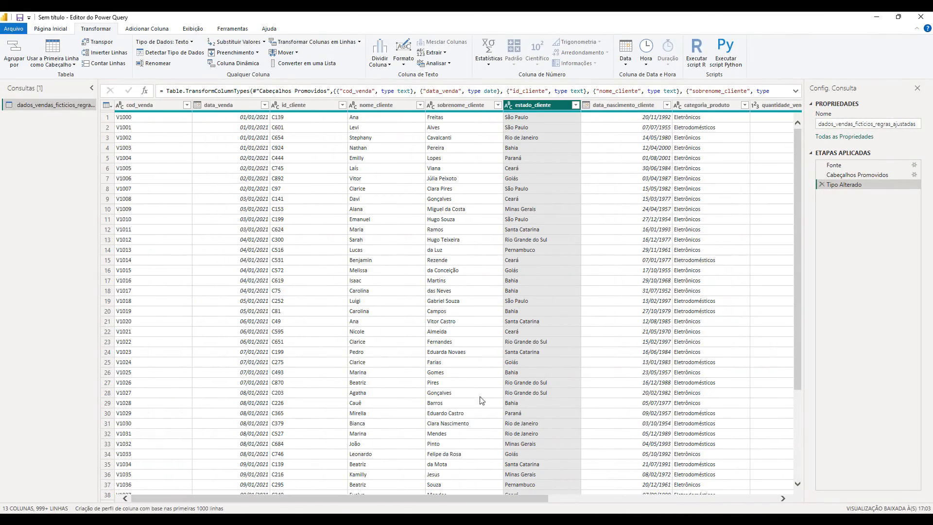
left_click_drag(474, 501, 774, 506)
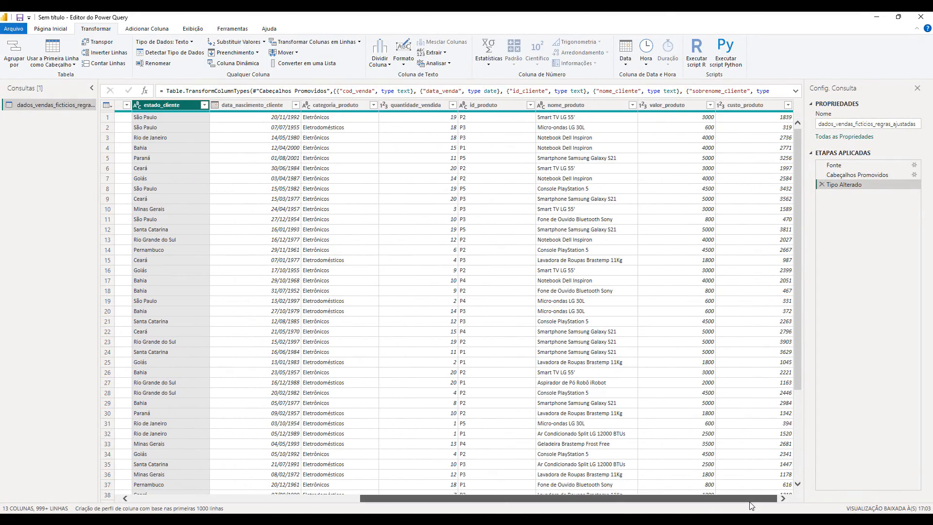
left_click_drag(699, 499, 262, 470)
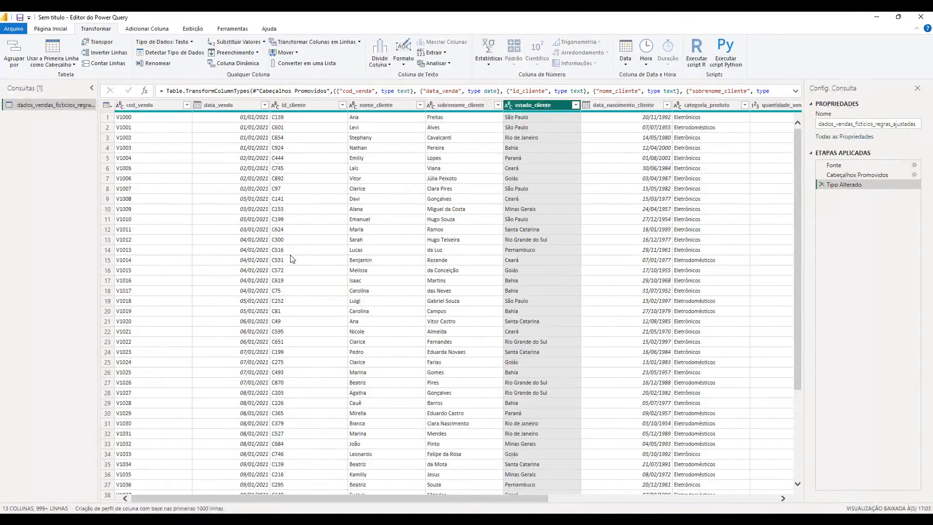
left_click(51, 28)
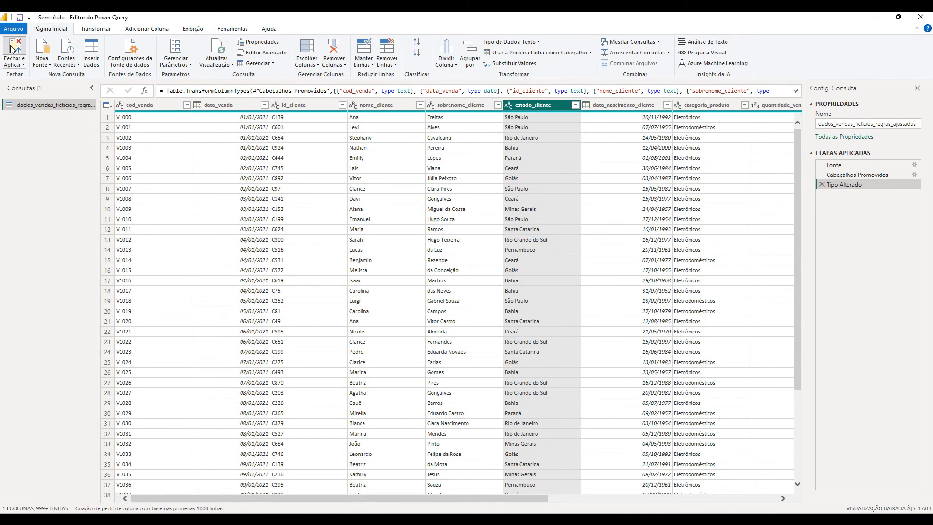
left_click(12, 48)
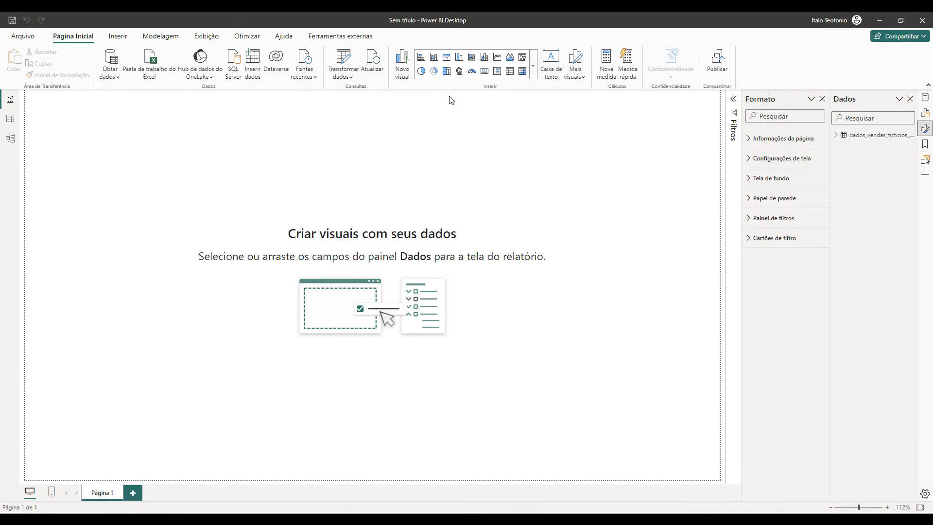
Insert a clustered column chart, enlarge it on the report page, and list the sales table's fields in a widened data pane.
left_click(459, 59)
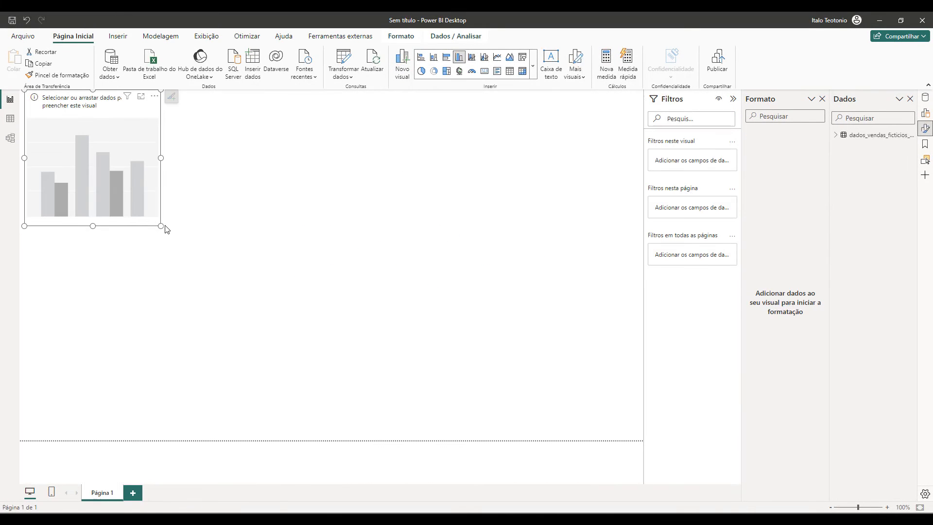
left_click_drag(230, 251, 421, 253)
left_click(837, 136)
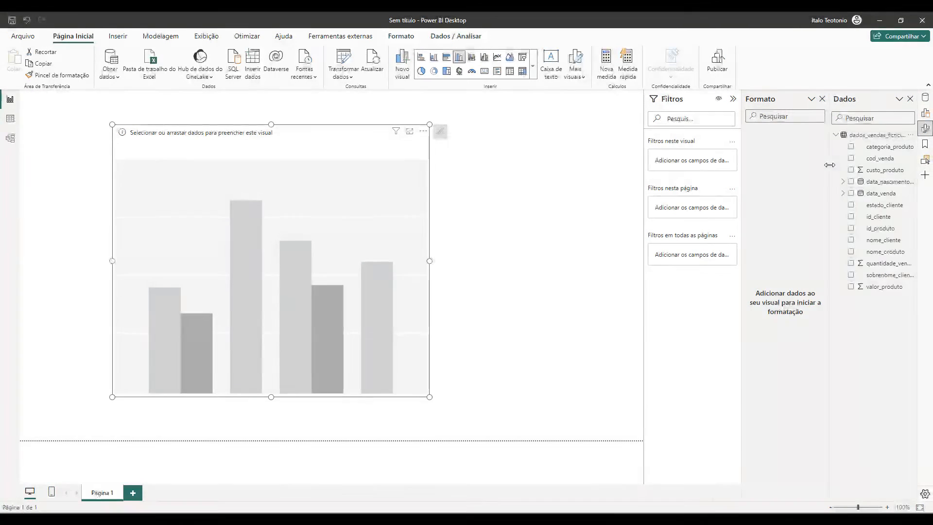
left_click_drag(832, 165, 795, 166)
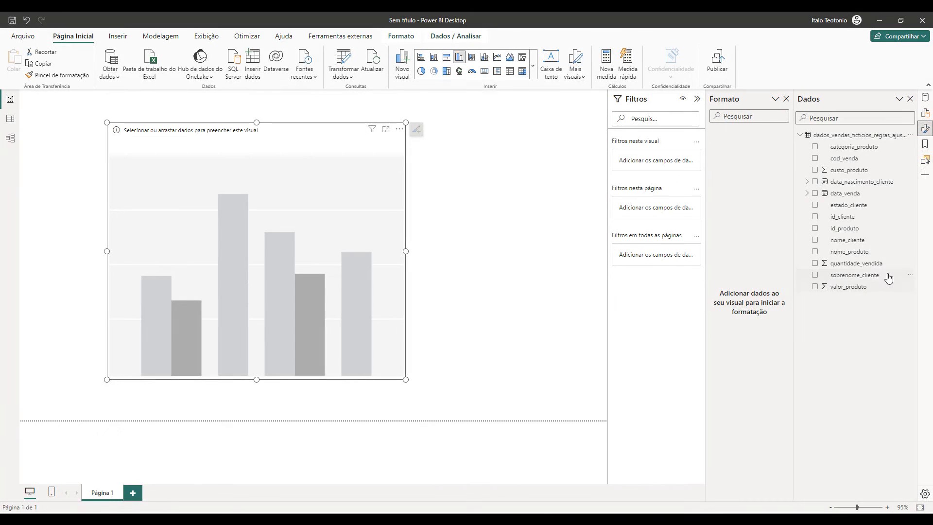
Set the chart's X axis to estado_cliente and its Y axis to the count of cod_venda.
left_click(927, 114)
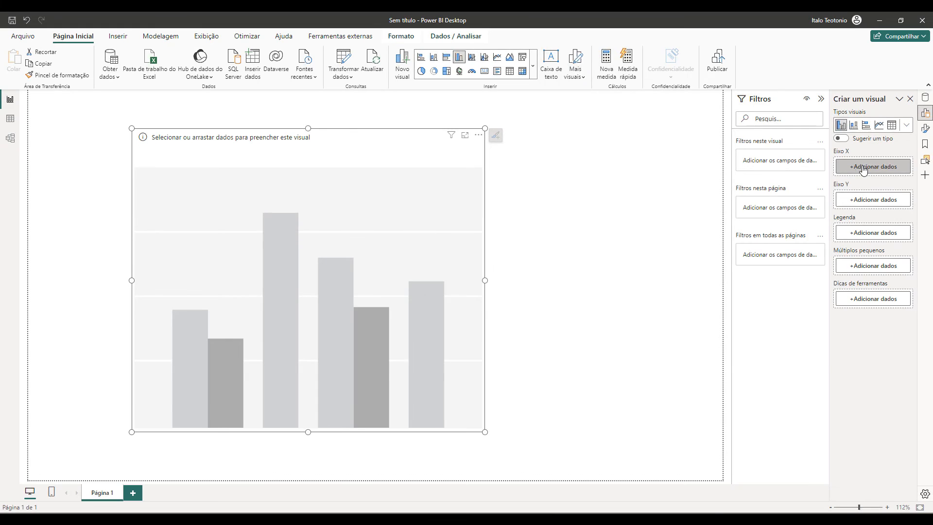
left_click(863, 168)
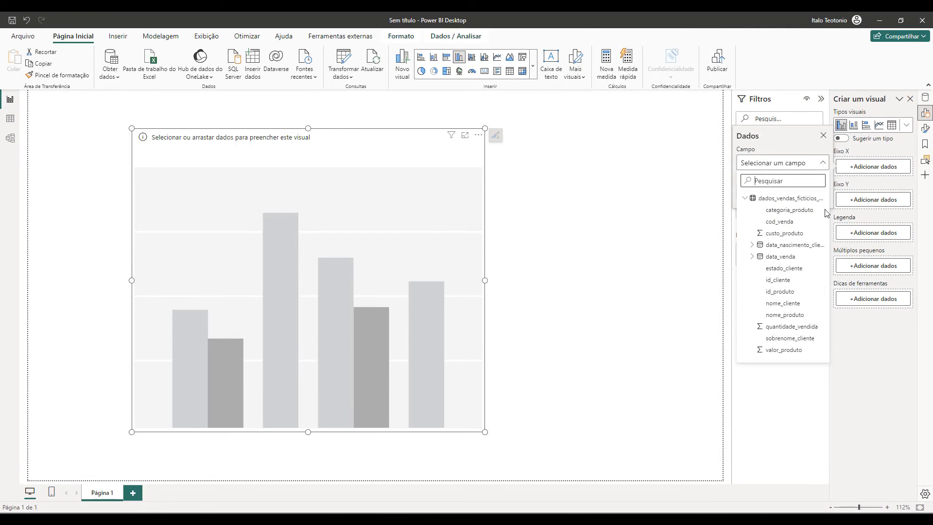
left_click(785, 268)
left_click(856, 217)
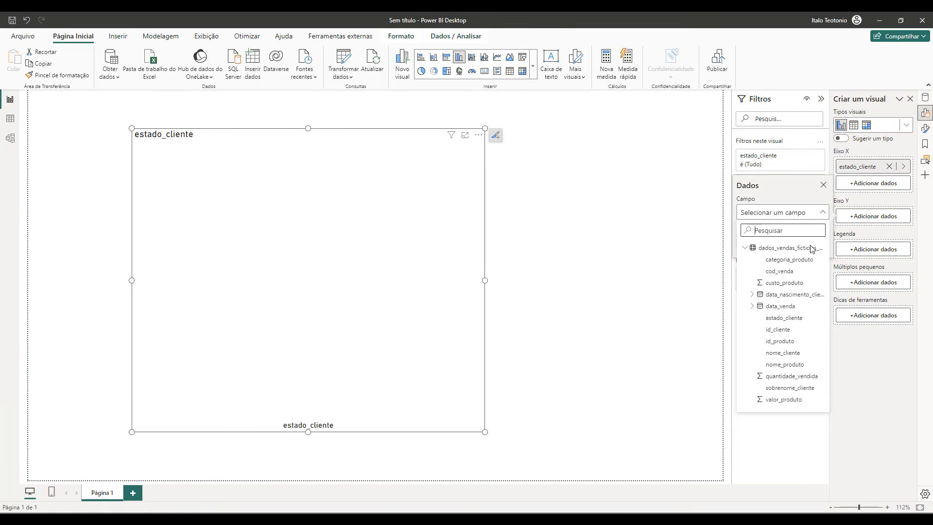
left_click(783, 271)
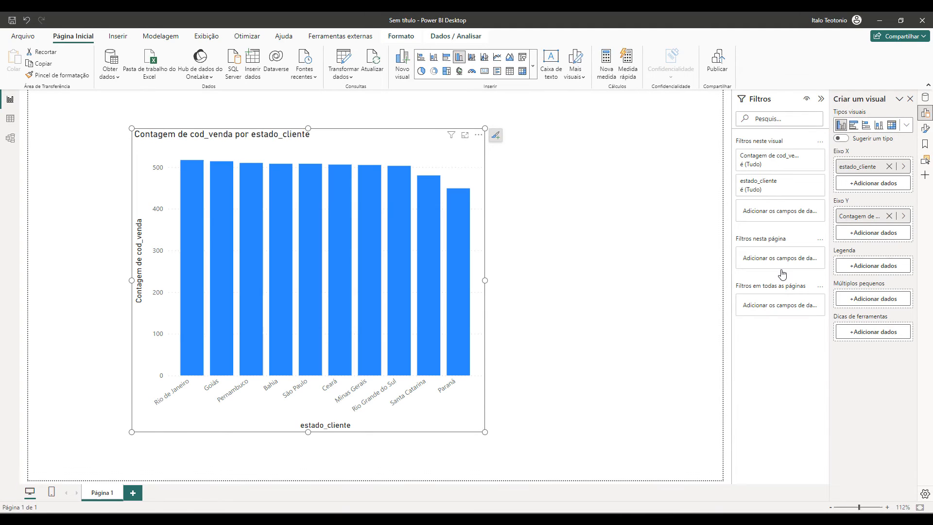
Widen the column chart across the page, turn on its data labels, and reposition it on the canvas.
left_click_drag(485, 281, 693, 299)
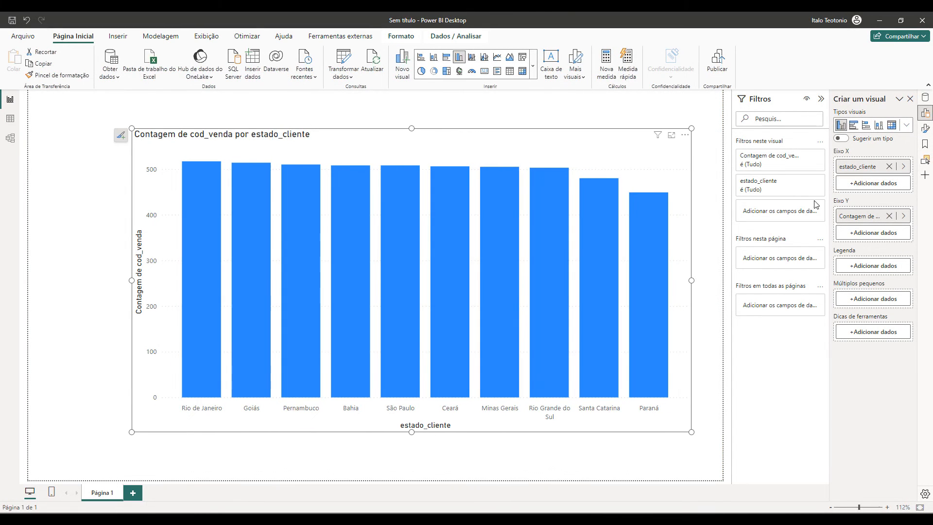
left_click(925, 129)
left_click(902, 340)
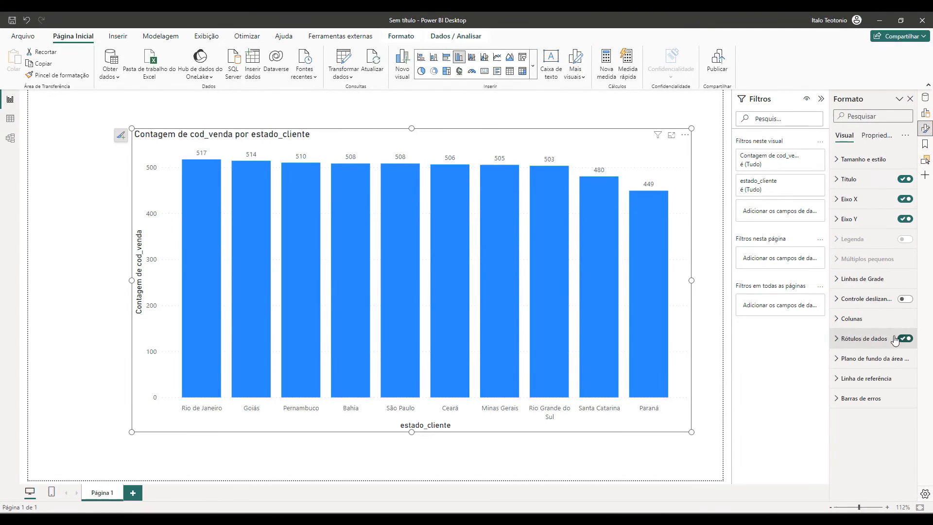
left_click_drag(562, 142, 547, 151)
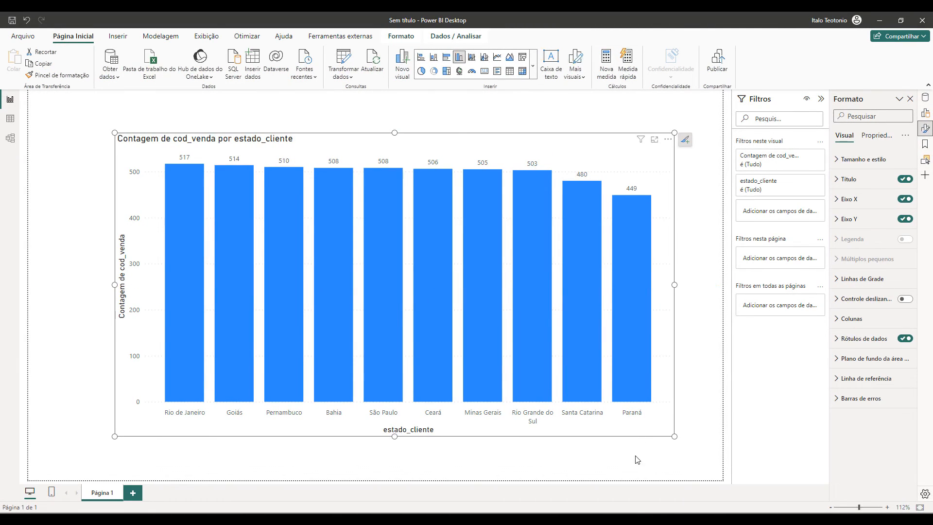
Compare the chart's counts per state with the PivotTable in Excel's Pasta2 workbook and return to the Power BI report.
mouse_move(628, 519)
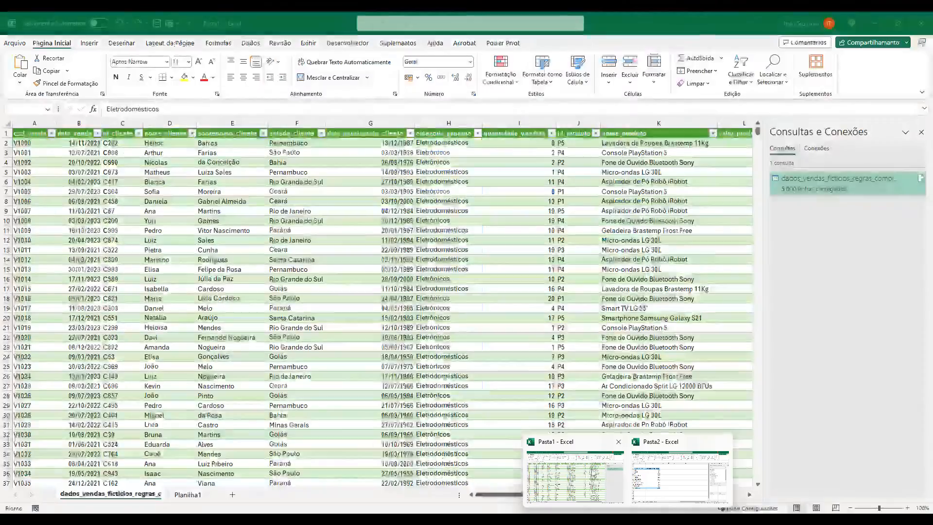
left_click(681, 479)
mouse_move(195, 195)
left_mouse_down()
mouse_move(195, 262)
mouse_move(194, 211)
left_mouse_up()
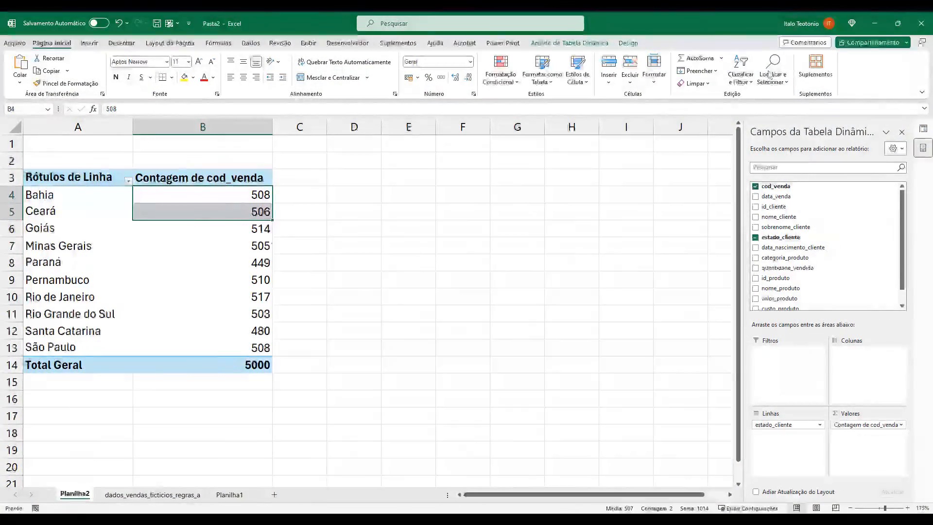
left_click(875, 23)
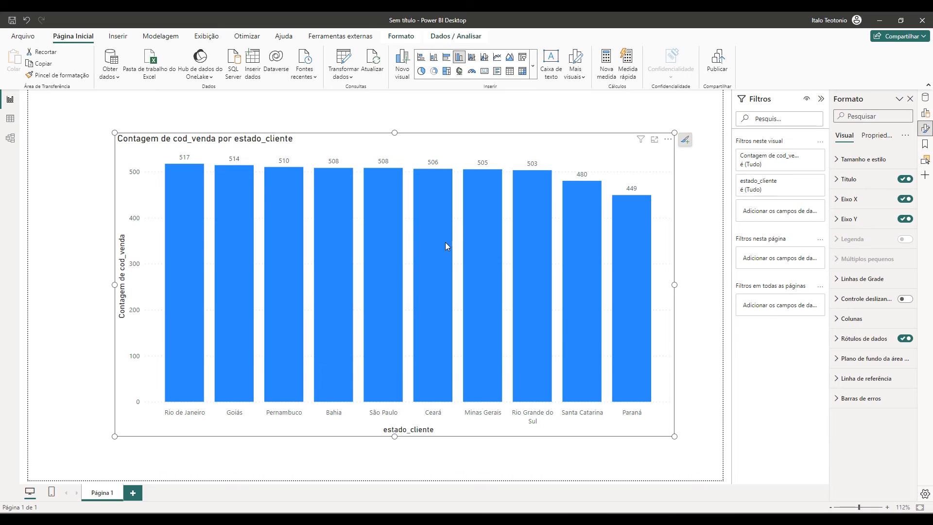
left_click_drag(475, 145, 451, 147)
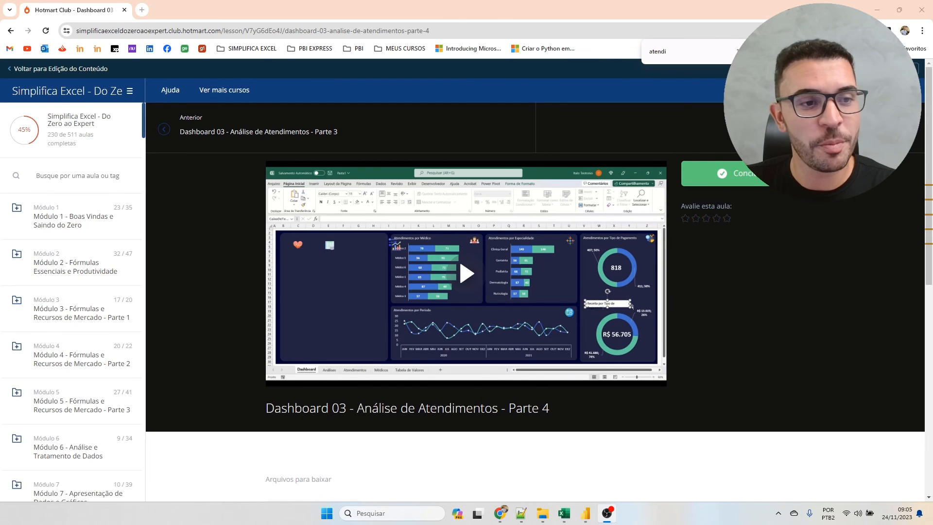
Browse the Simplifica Excel course's module list in the browser through the dashboard lessons to the extra bonus modules.
scroll(68, 328, "down", 4)
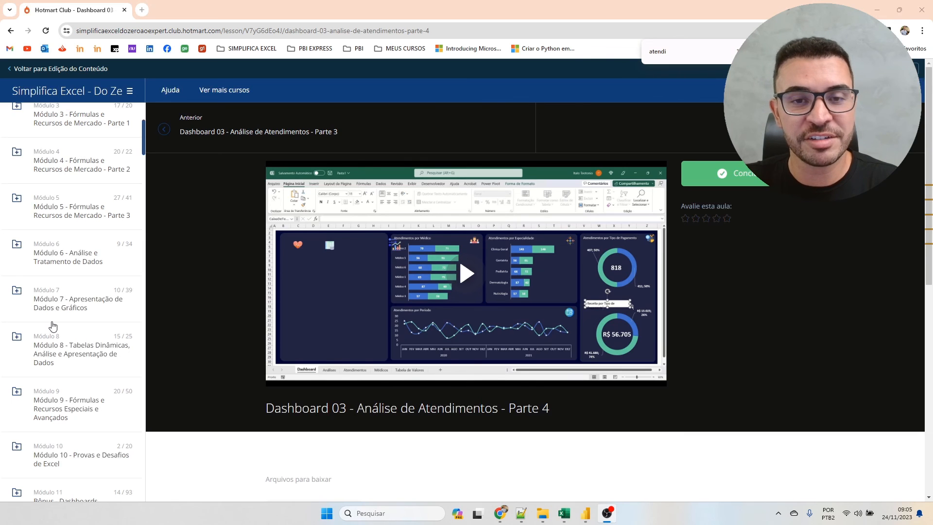
scroll(27, 321, "down", 15)
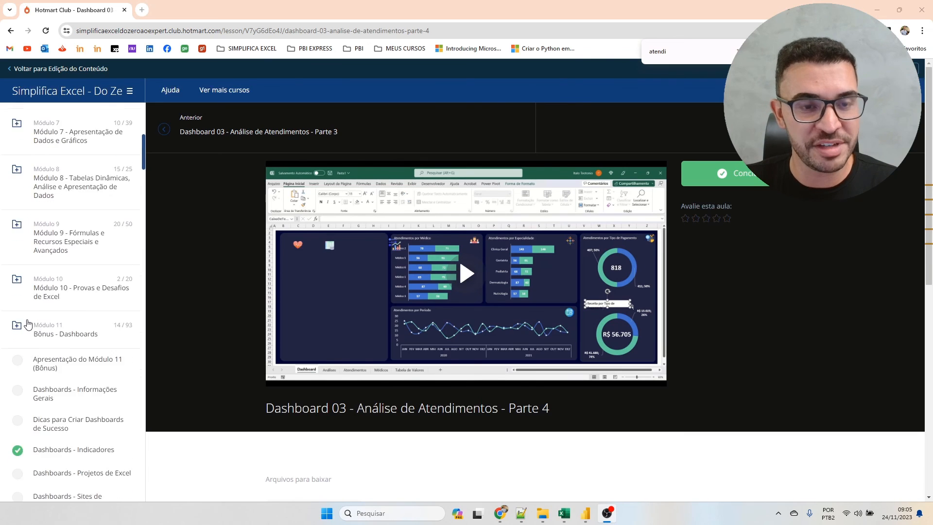
scroll(28, 324, "down", 20)
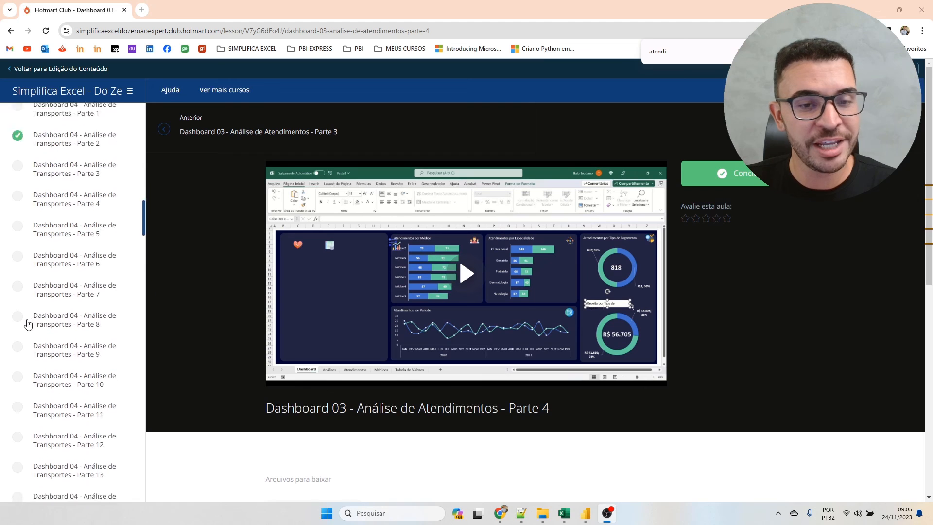
scroll(28, 324, "down", 20)
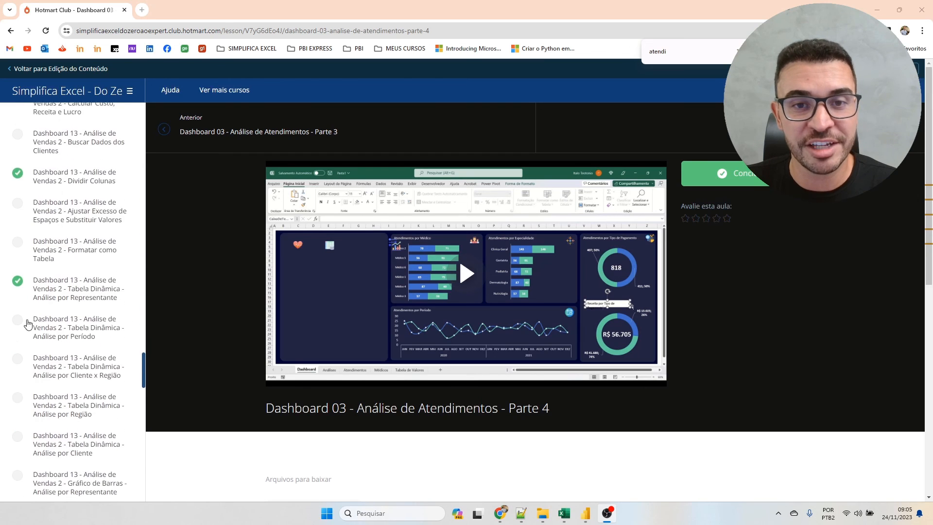
scroll(28, 324, "down", 15)
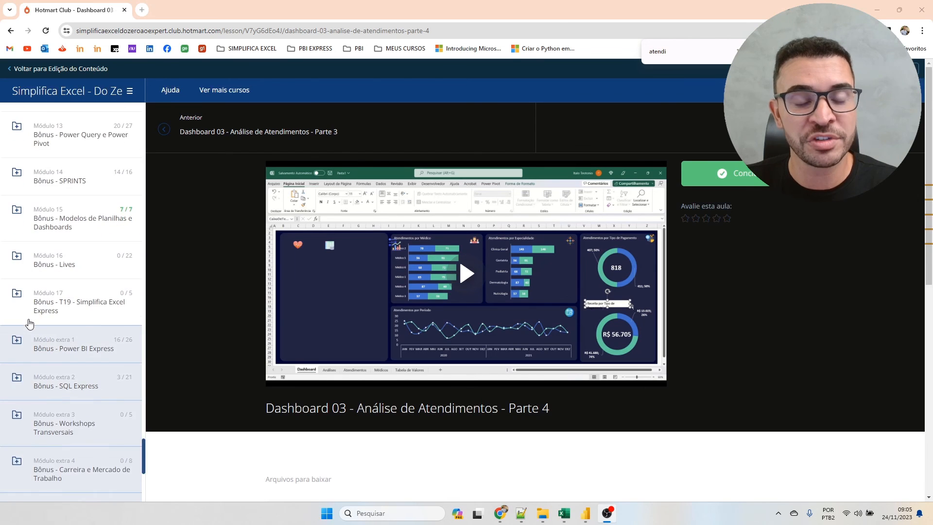